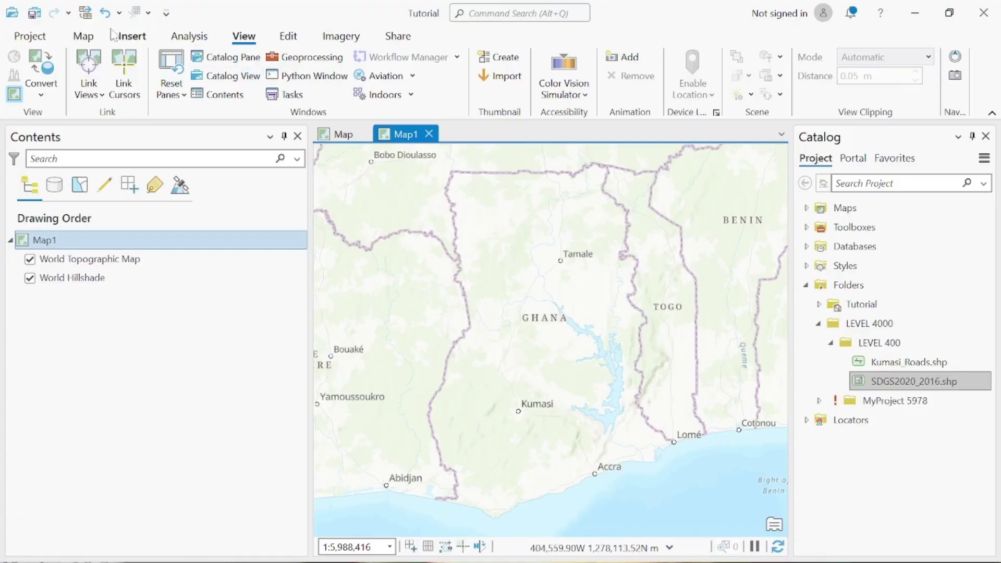
Activate the Explore tool, then switch to WPS Office to view the POWER_Regional_Daily_2000 spreadsheet
click(93, 42)
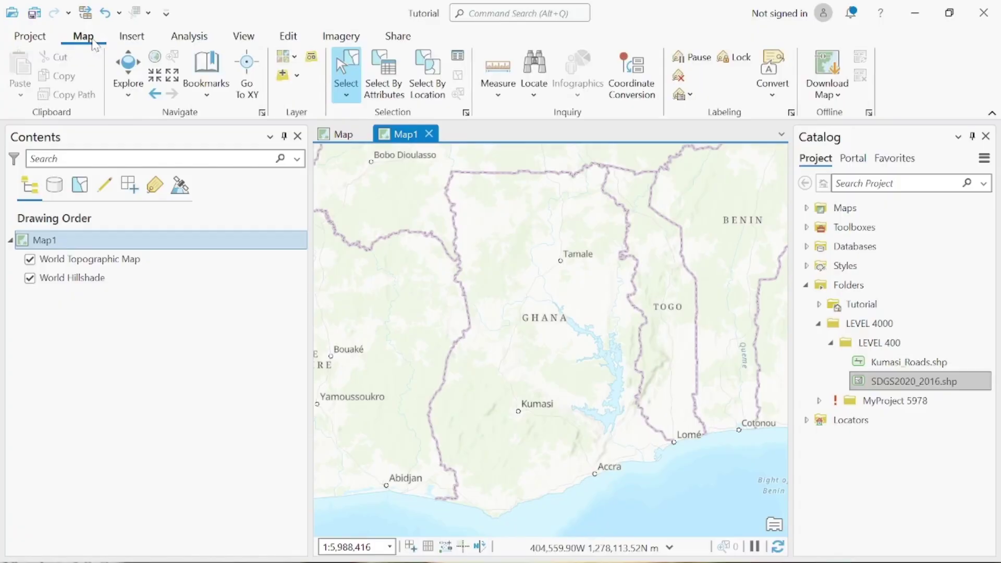
click(131, 70)
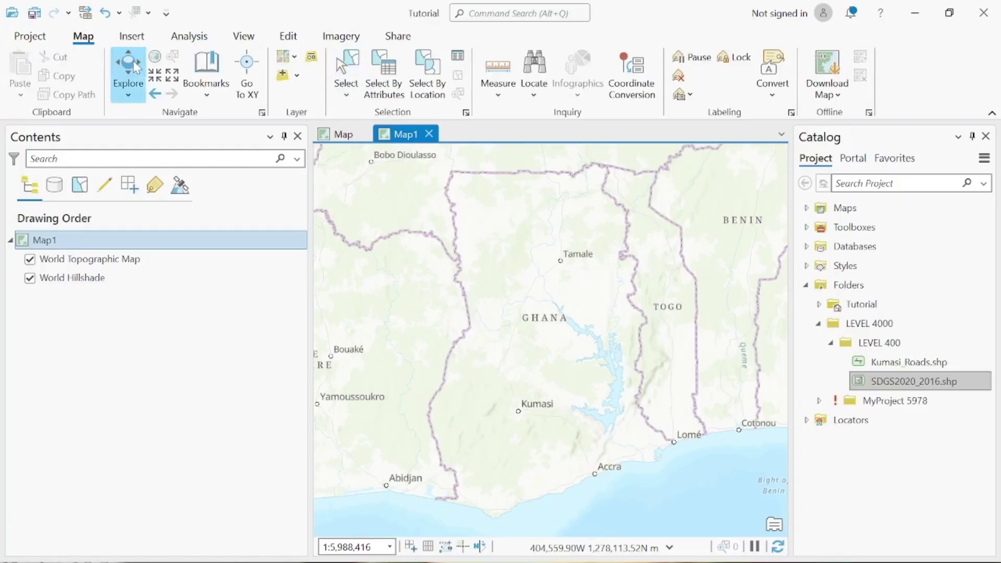
mouse_move(508, 560)
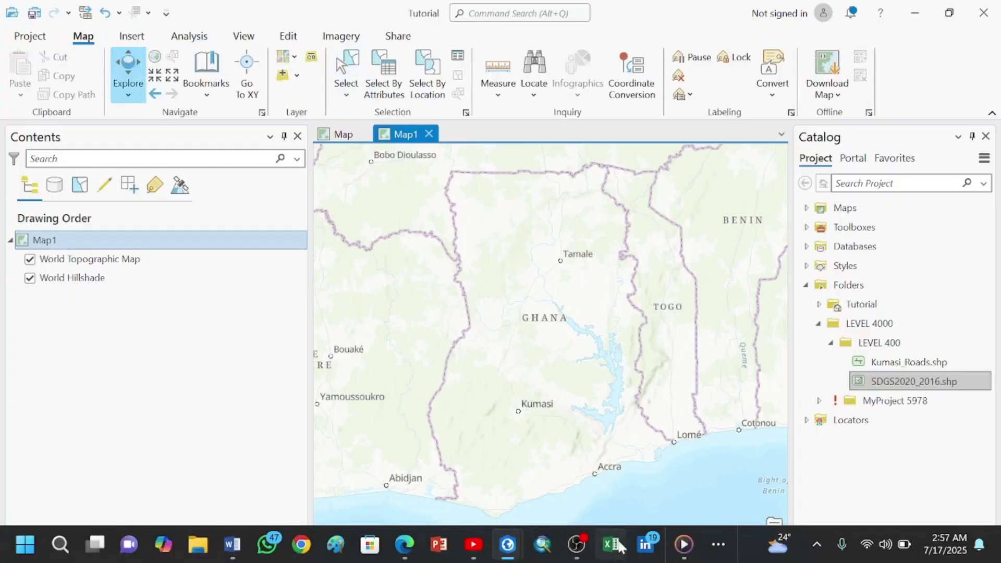
click(717, 547)
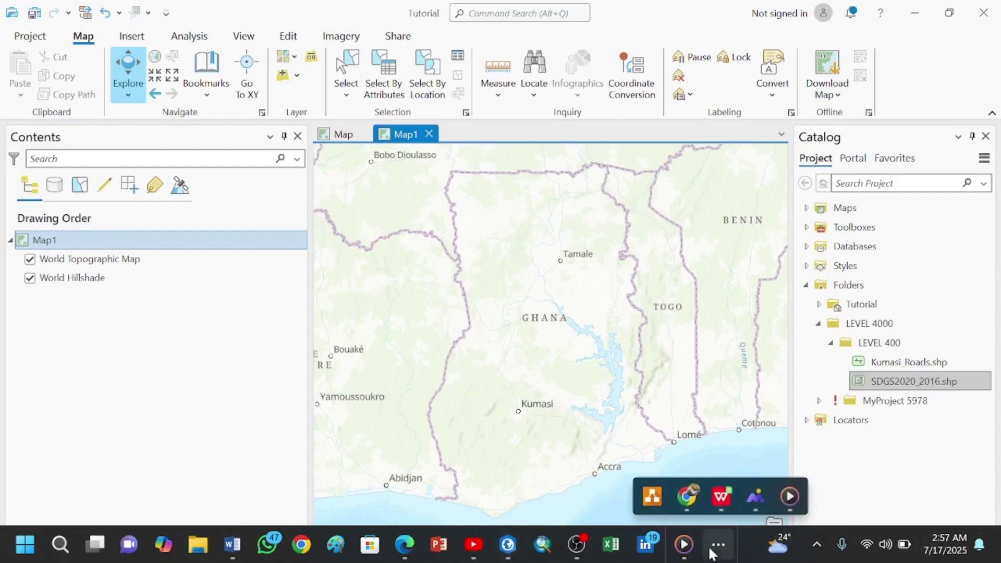
click(721, 499)
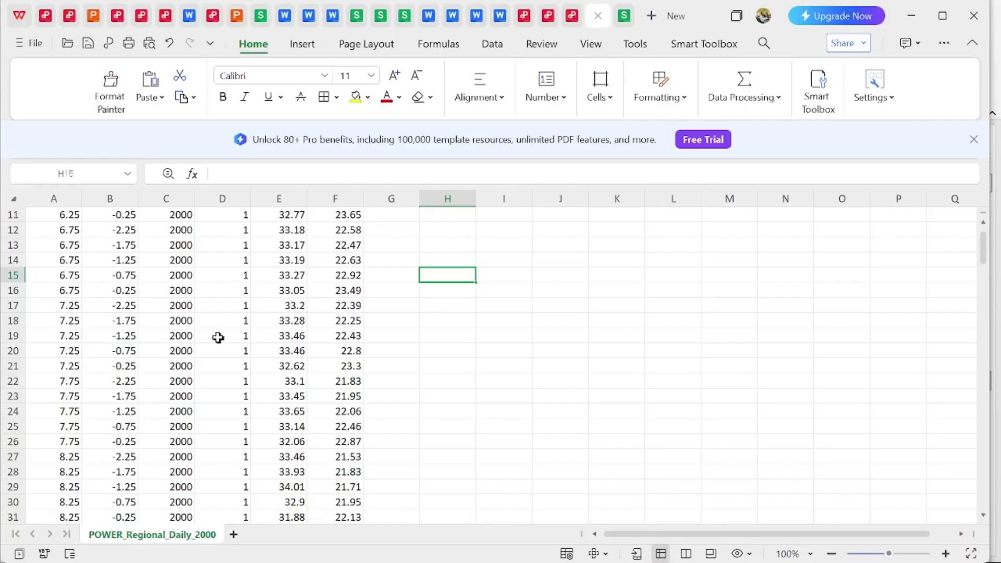
Examine the latitude, longitude, year, day and temperature columns of the spreadsheet, and return to ArcGIS Pro
scroll(218, 337, up, 4)
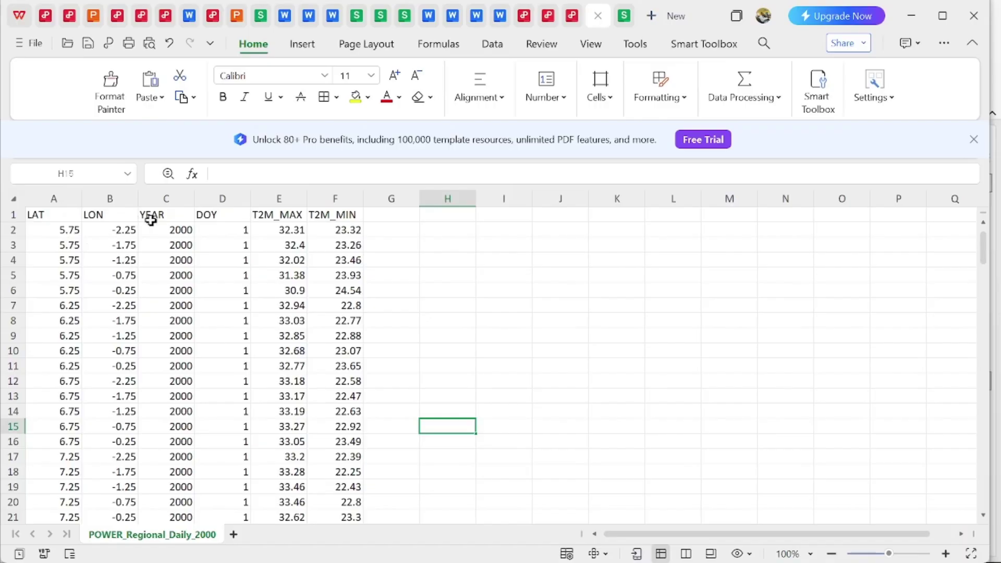
drag(300, 291, 293, 241)
click(442, 258)
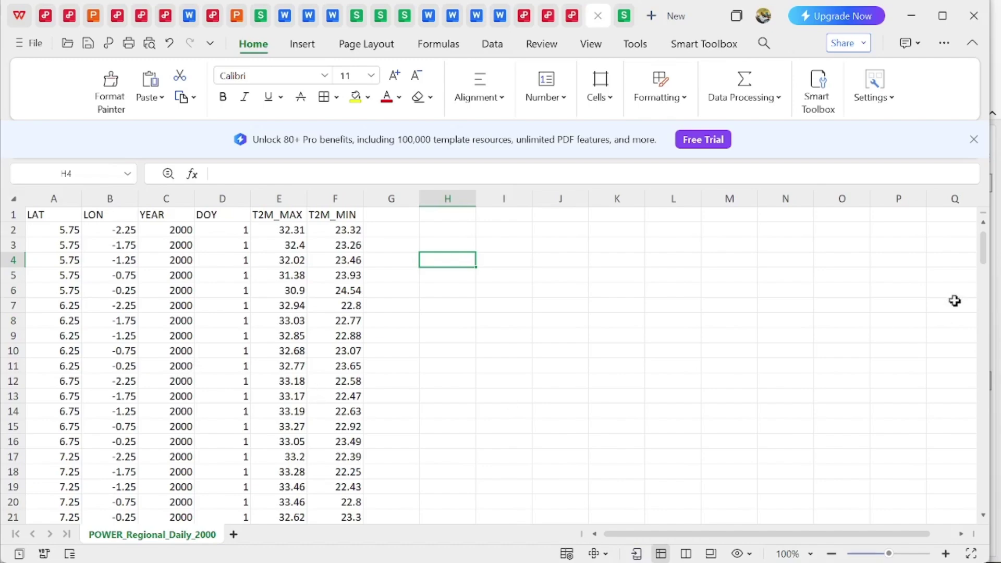
drag(980, 258, 956, 220)
drag(984, 254, 968, 240)
click(922, 16)
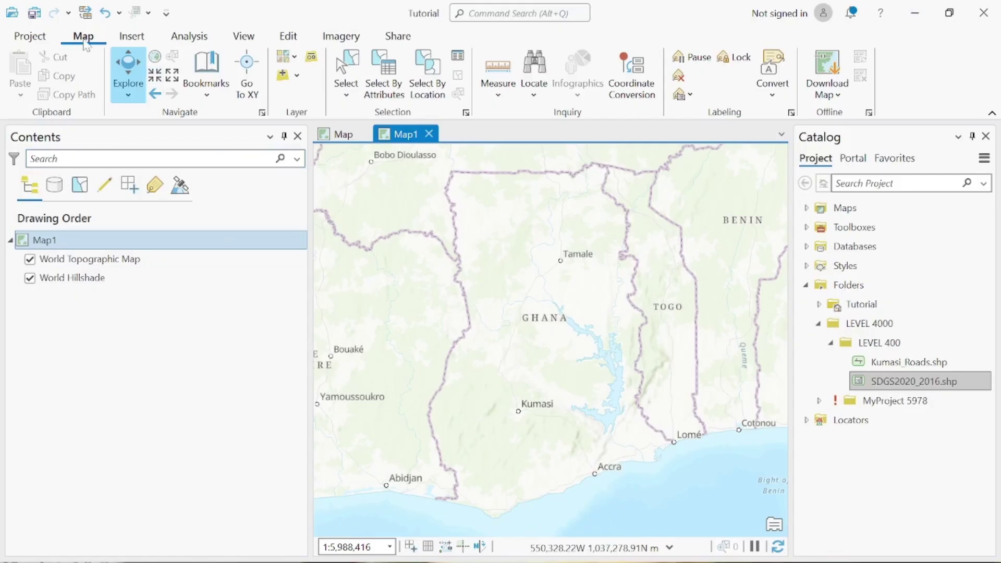
Open the XY Table To Point tool for adding XY point data to Map1
click(287, 79)
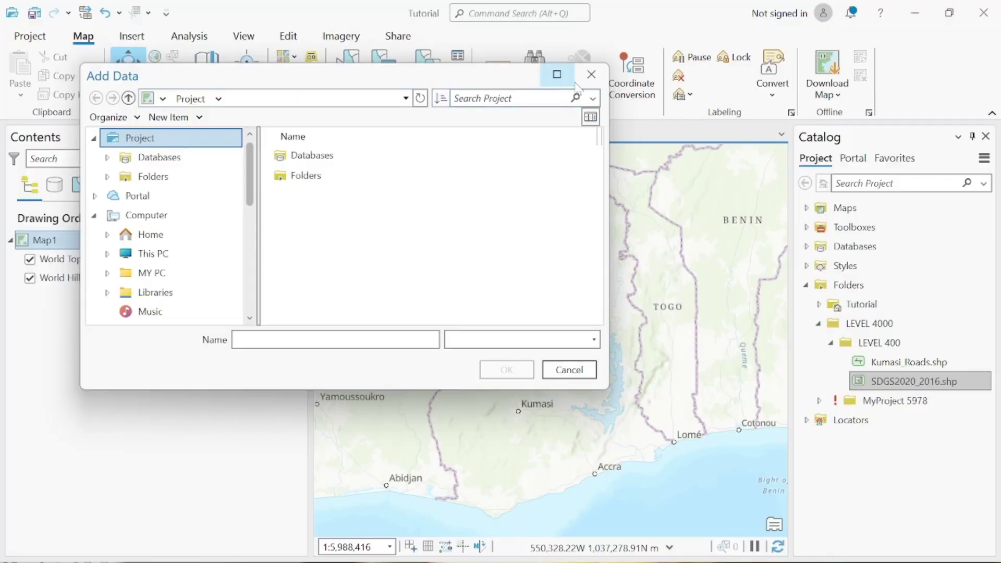
click(591, 74)
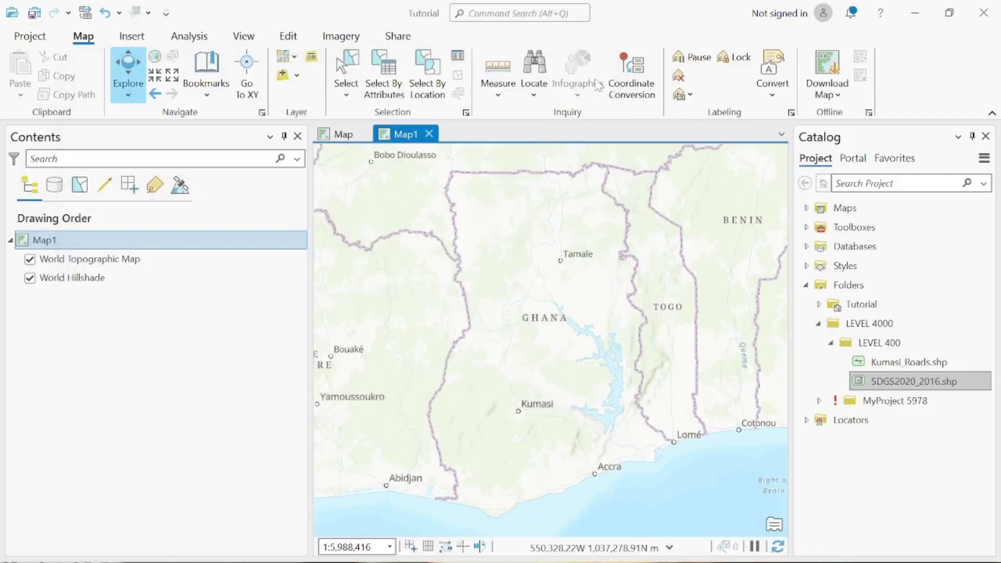
click(296, 77)
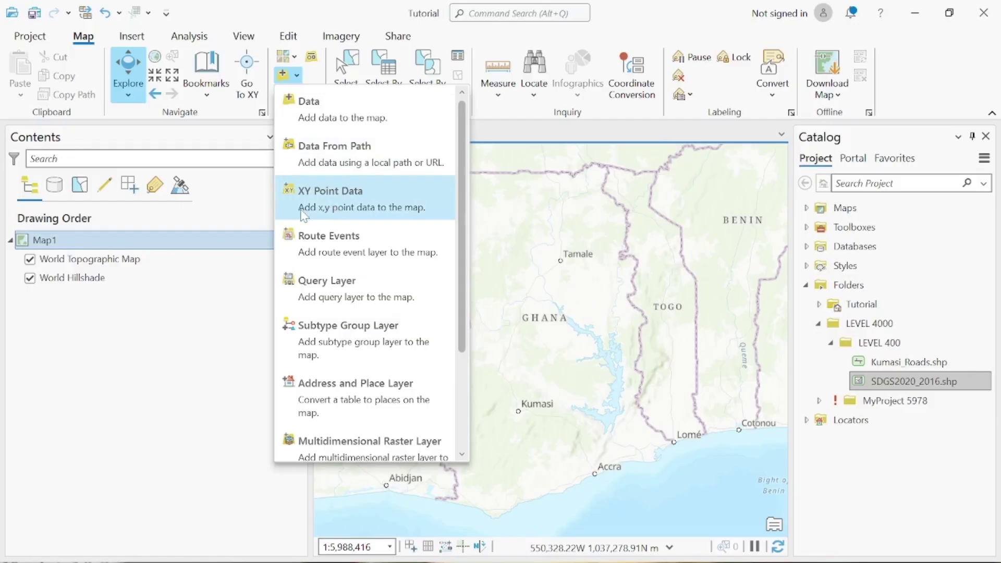
click(404, 220)
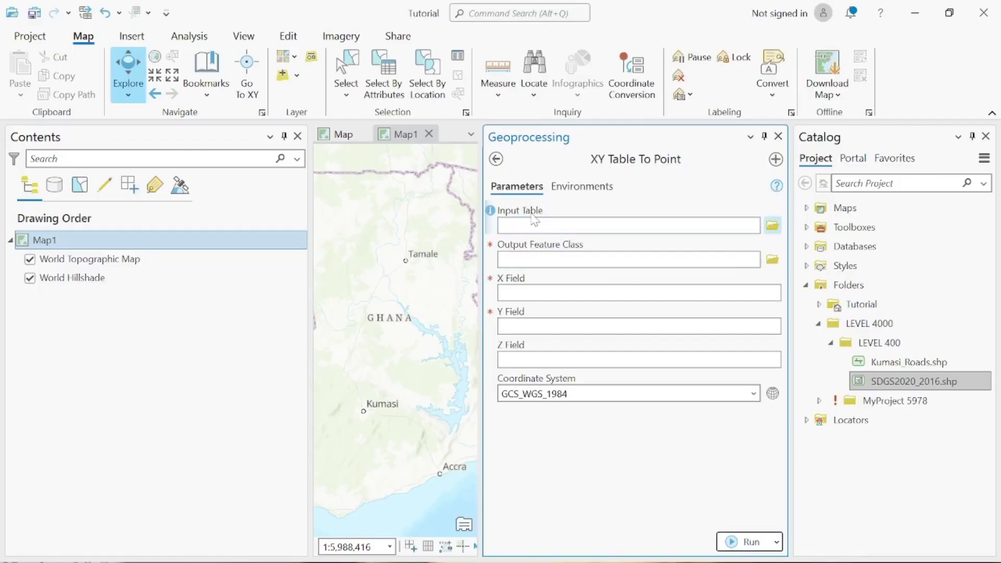
Browse for the input table in the interpolaion folder on New Volume (D:)
mouse_move(522, 561)
click(773, 226)
double_click(325, 188)
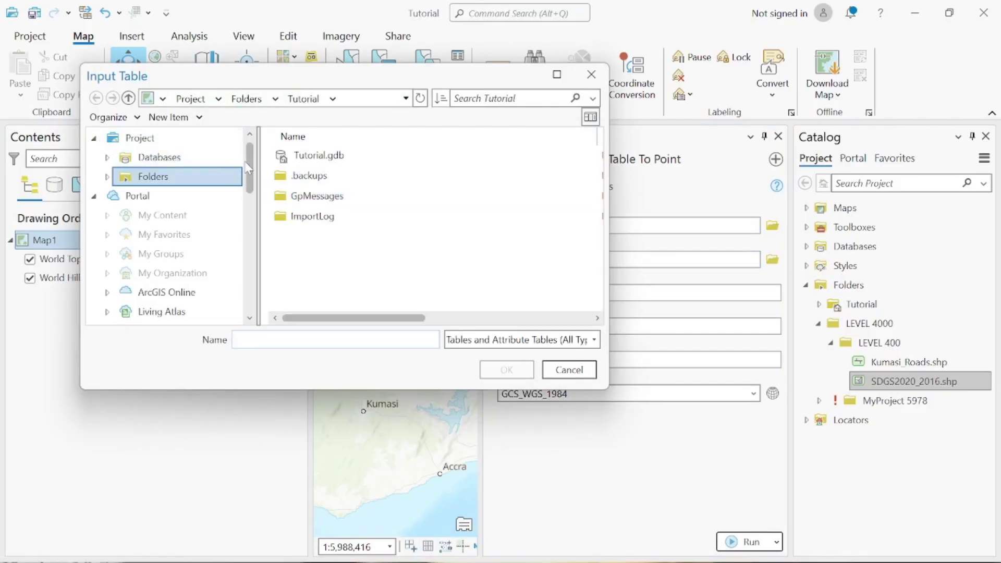
drag(249, 168, 240, 211)
click(193, 187)
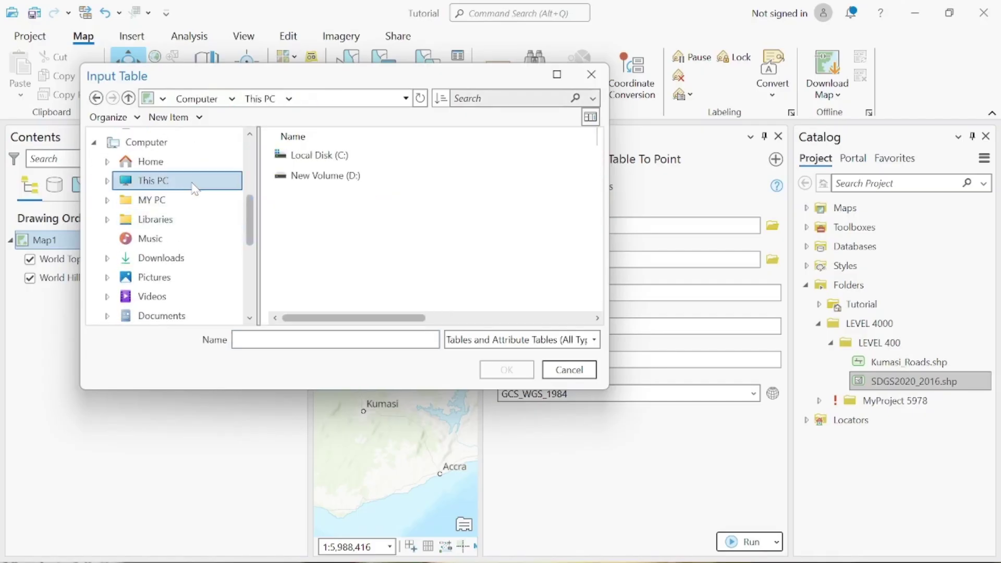
double_click(351, 175)
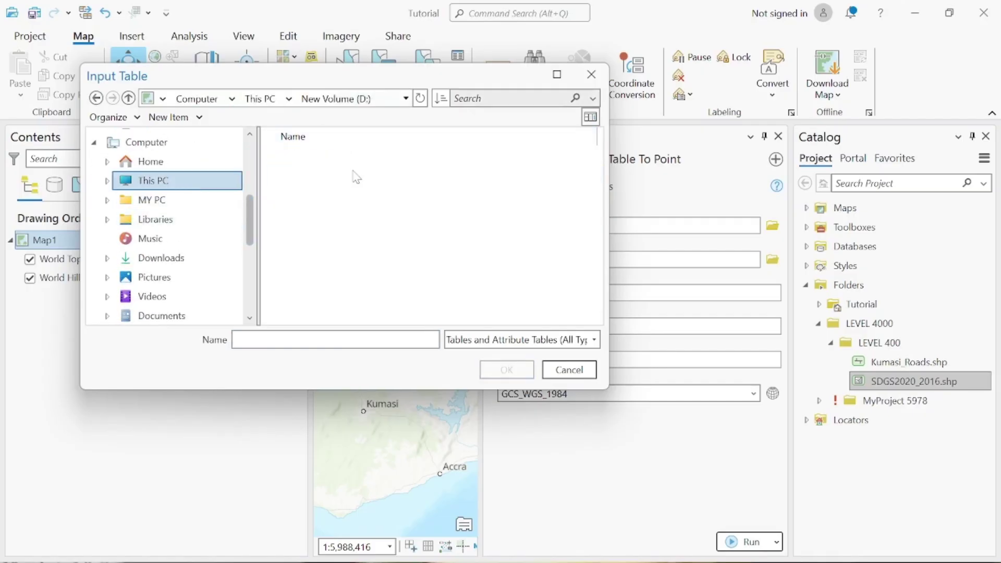
drag(597, 148, 588, 212)
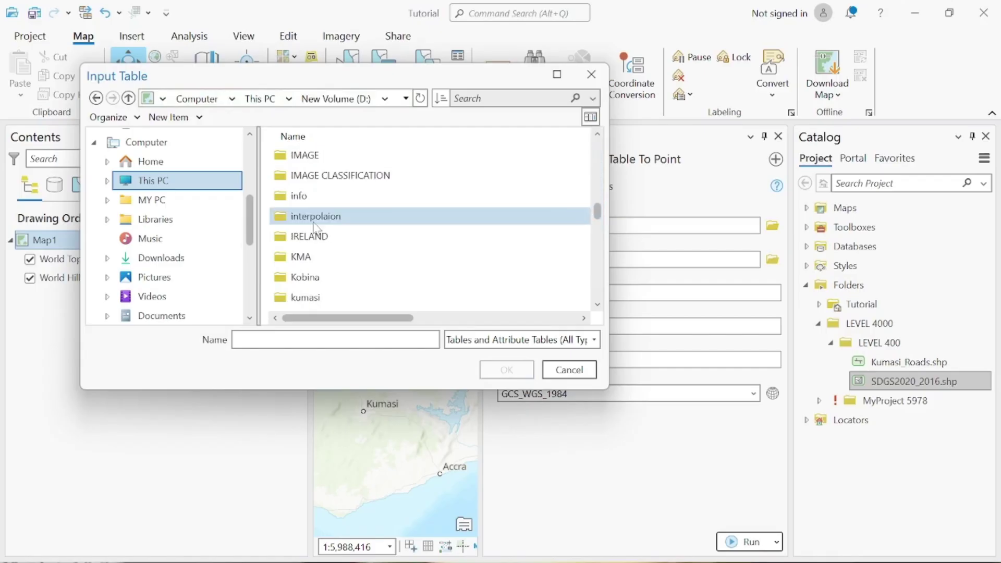
double_click(316, 222)
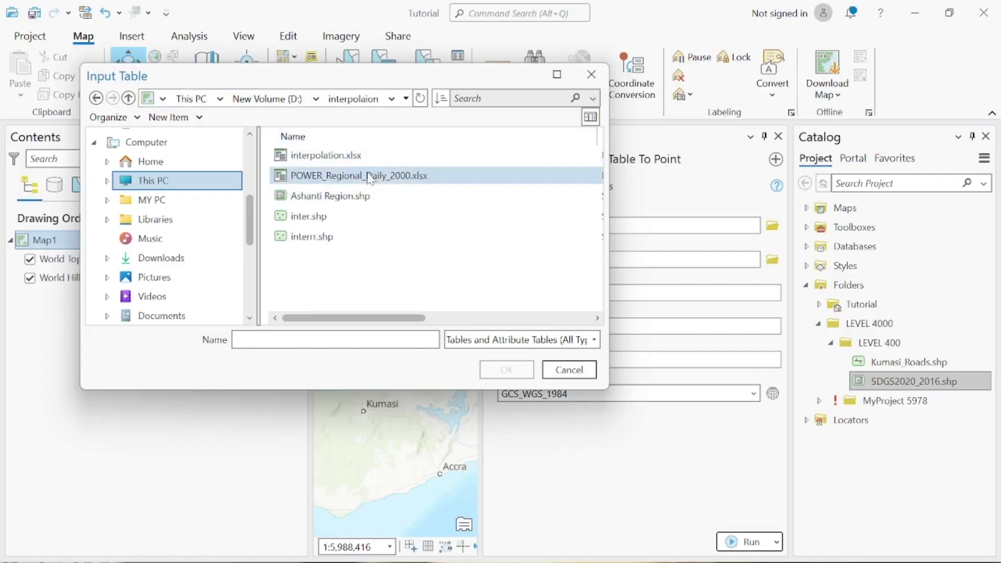
Use the POWER_Regional_Daily_2000$ sheet of POWER_Regional_Daily_2000.xlsx as the input table
click(395, 179)
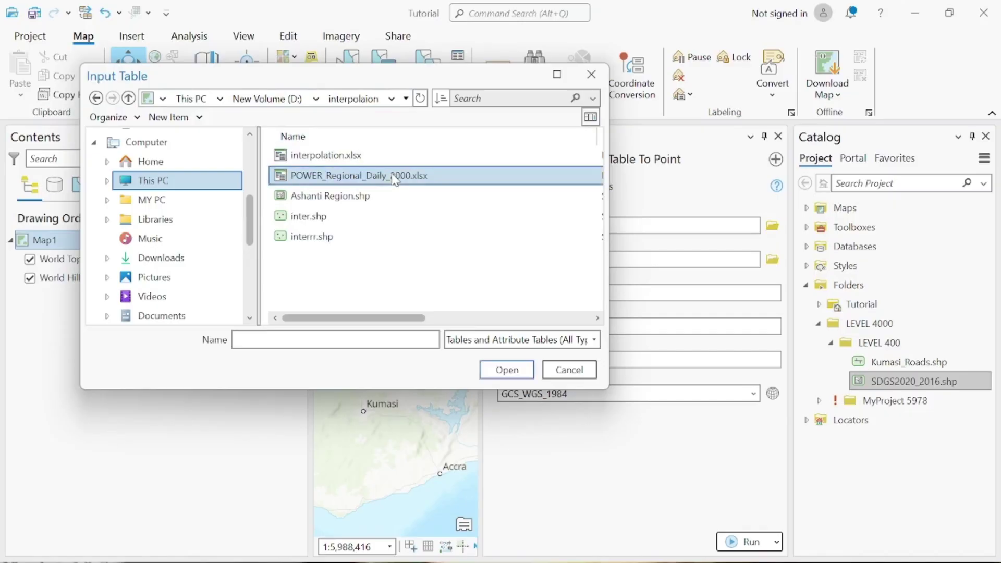
click(504, 370)
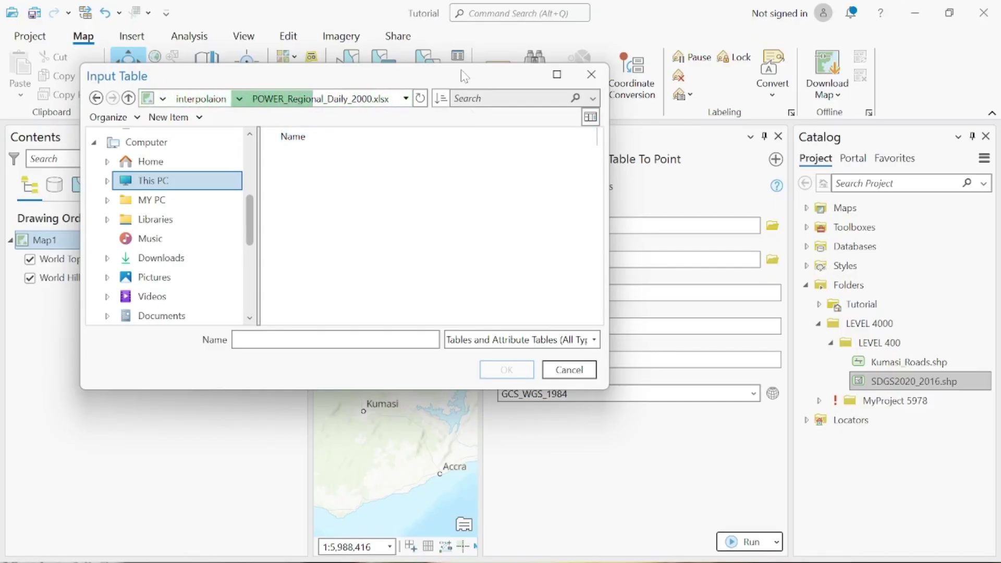
drag(449, 75, 316, 44)
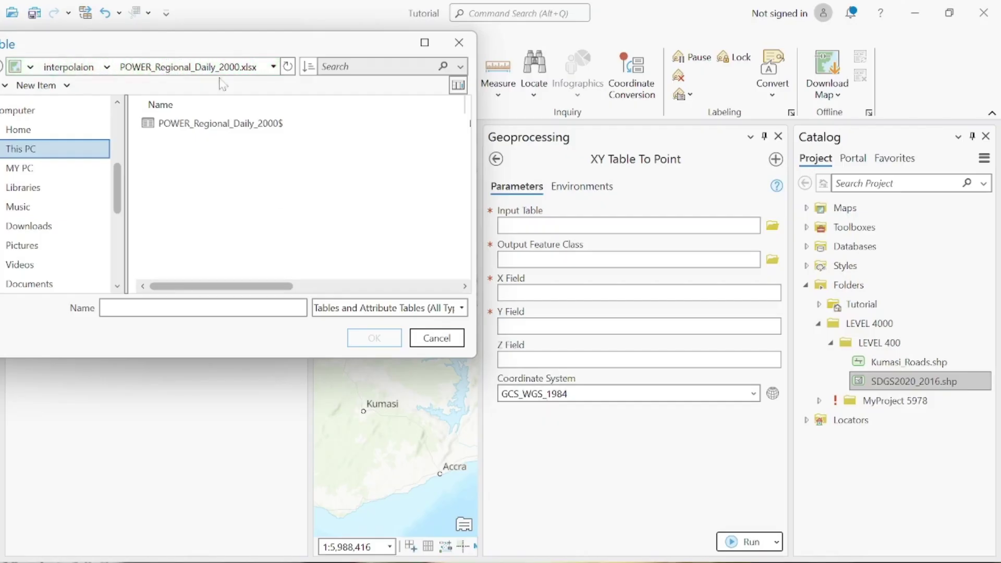
click(263, 128)
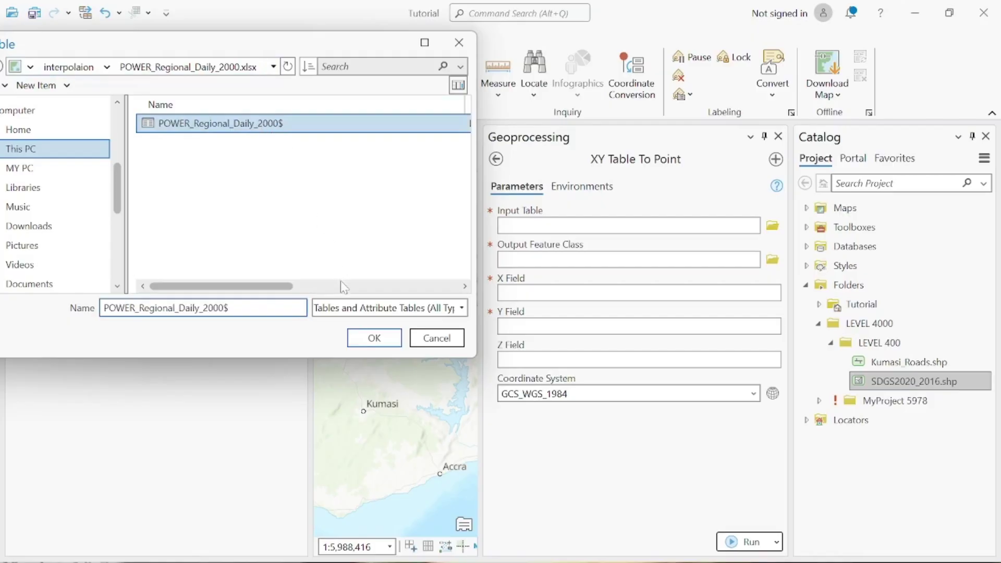
click(374, 338)
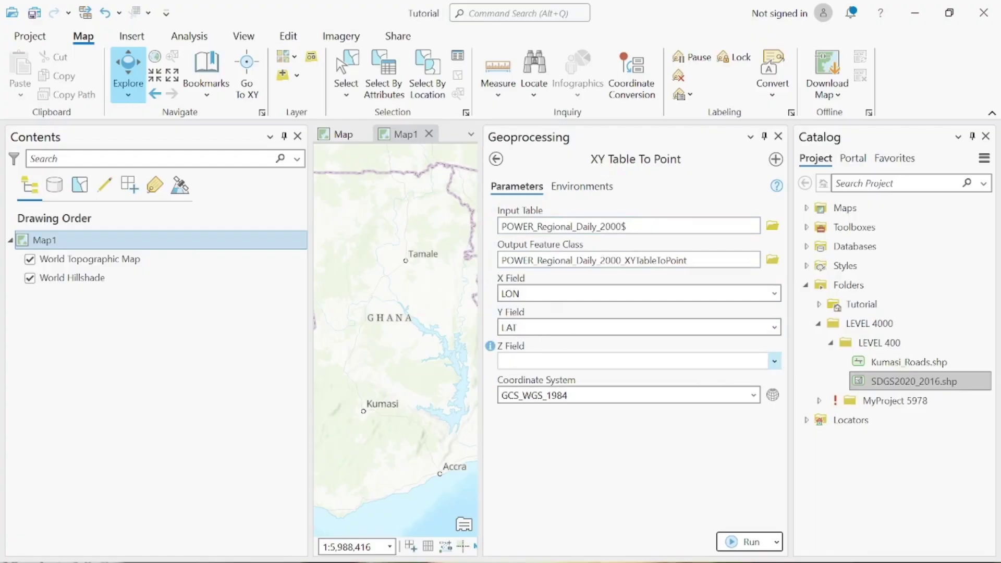
Set the Z field to T2M_MAX, run XY Table To Point and close the tool
click(774, 362)
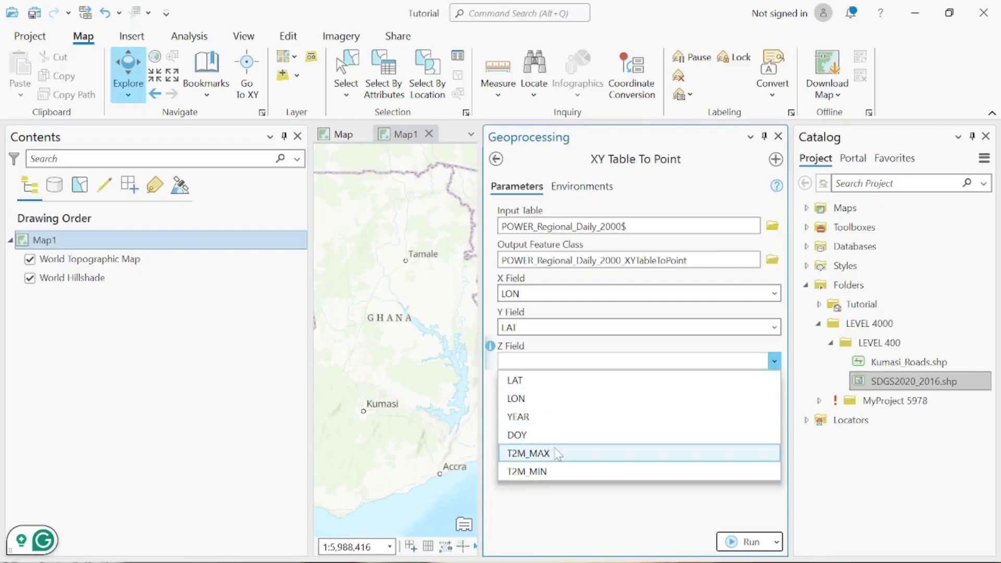
click(555, 453)
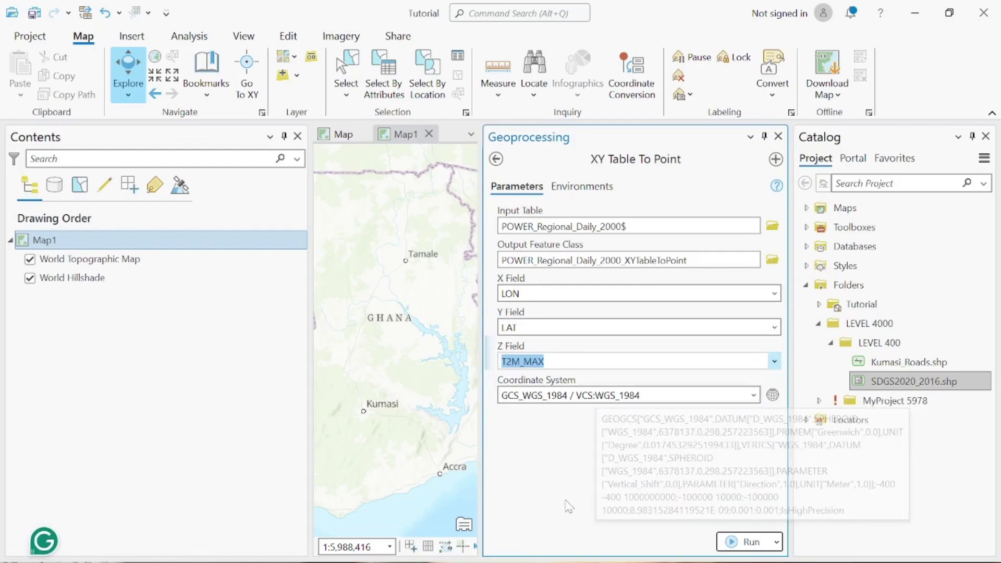
click(738, 542)
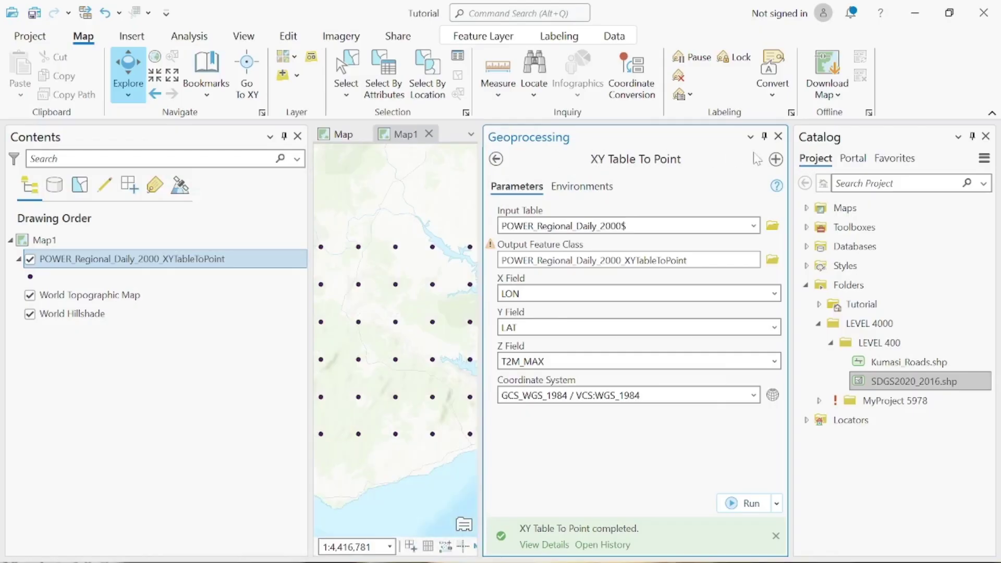
click(778, 136)
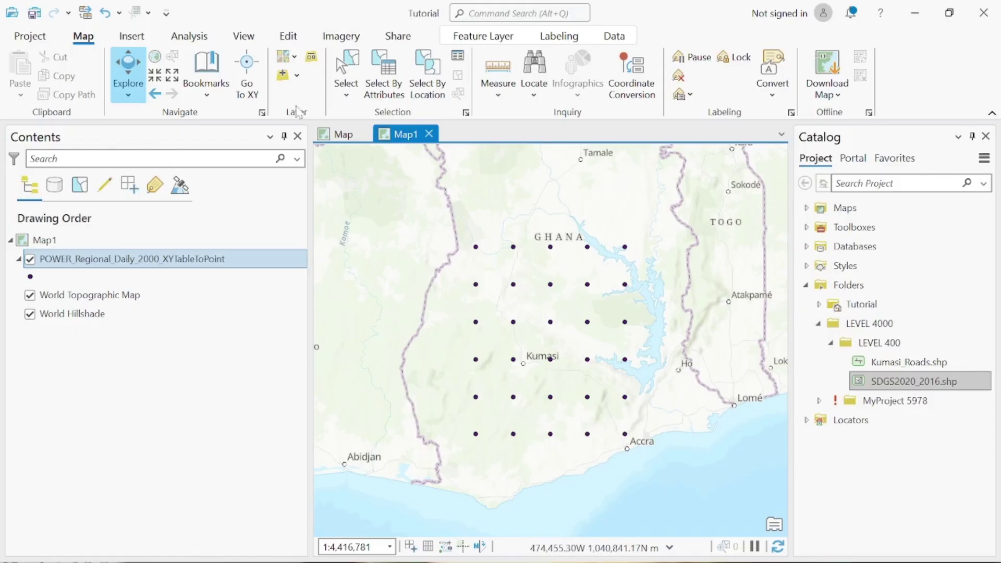
Add Ashanti Region.shp from the interpolaion folder on New Volume (D:) to the map
click(282, 76)
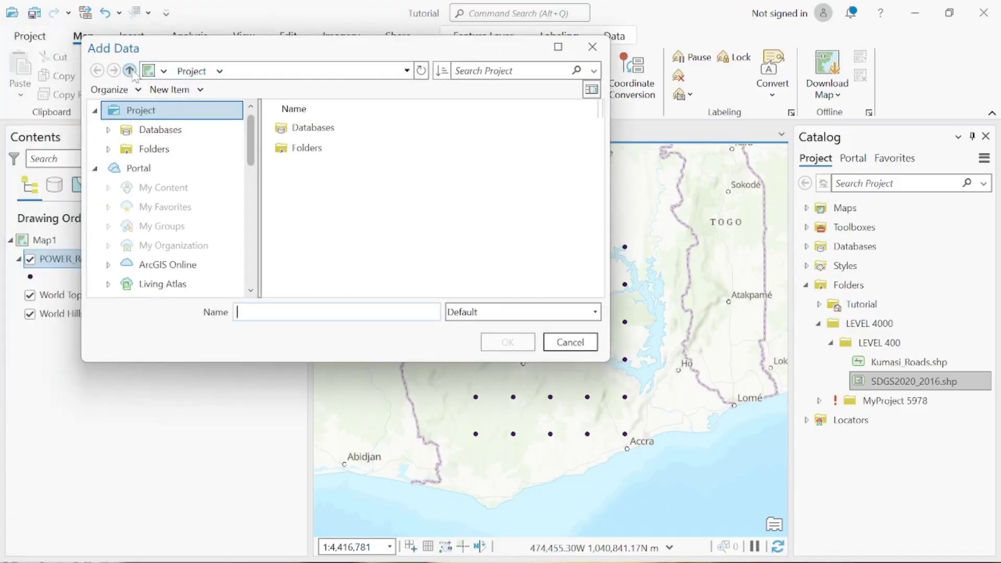
scroll(248, 163, down, 4)
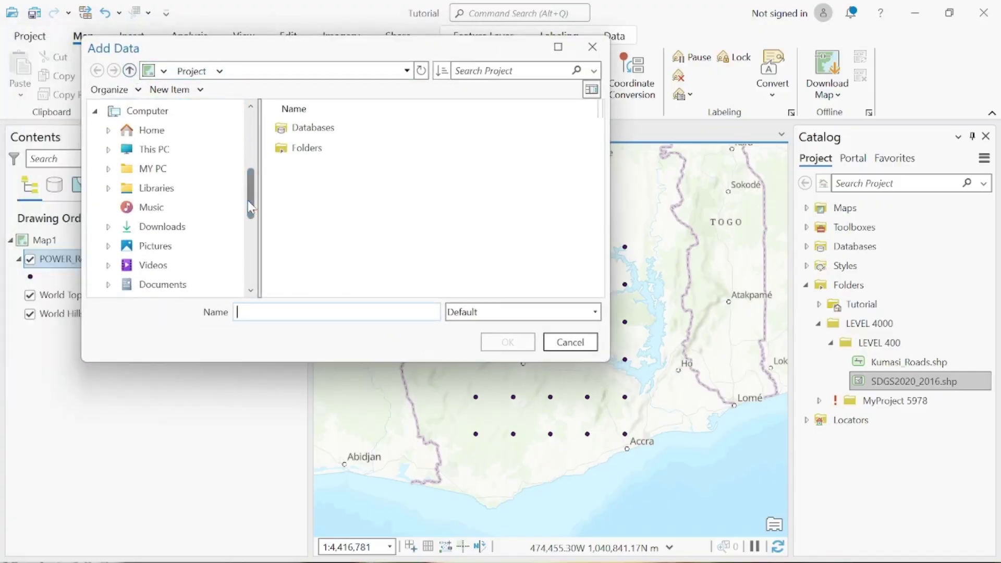
click(175, 151)
double_click(328, 149)
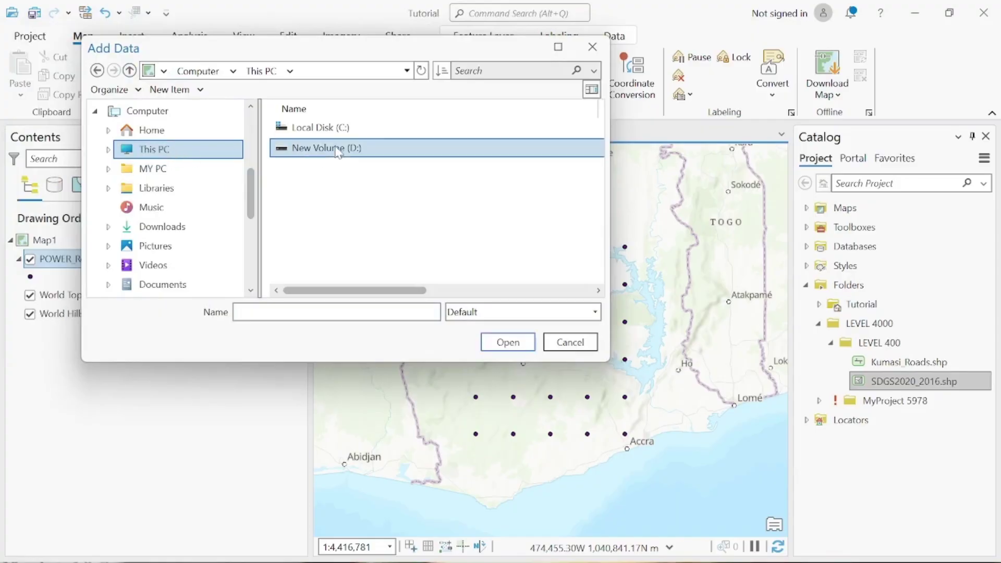
drag(602, 132, 598, 185)
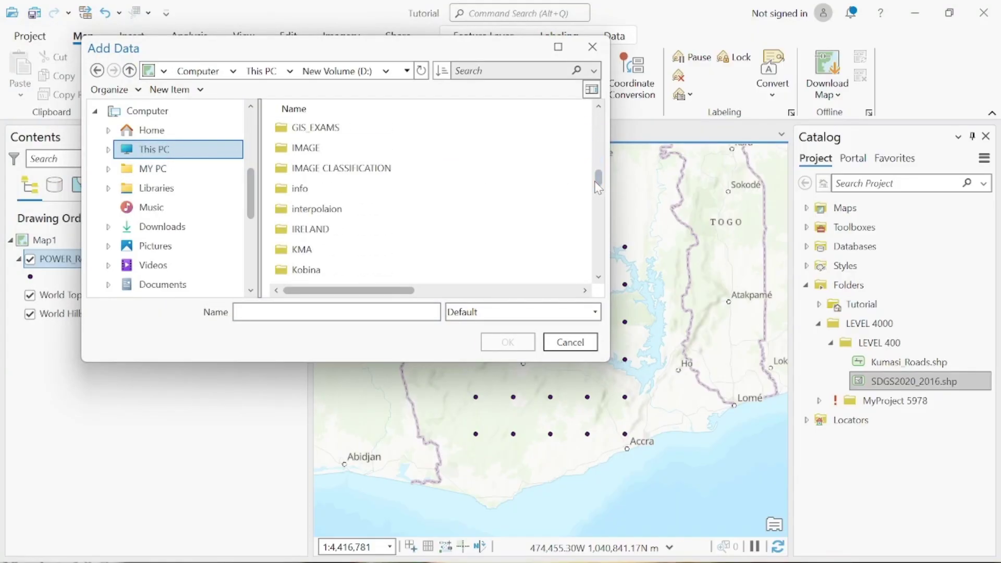
click(376, 214)
double_click(377, 220)
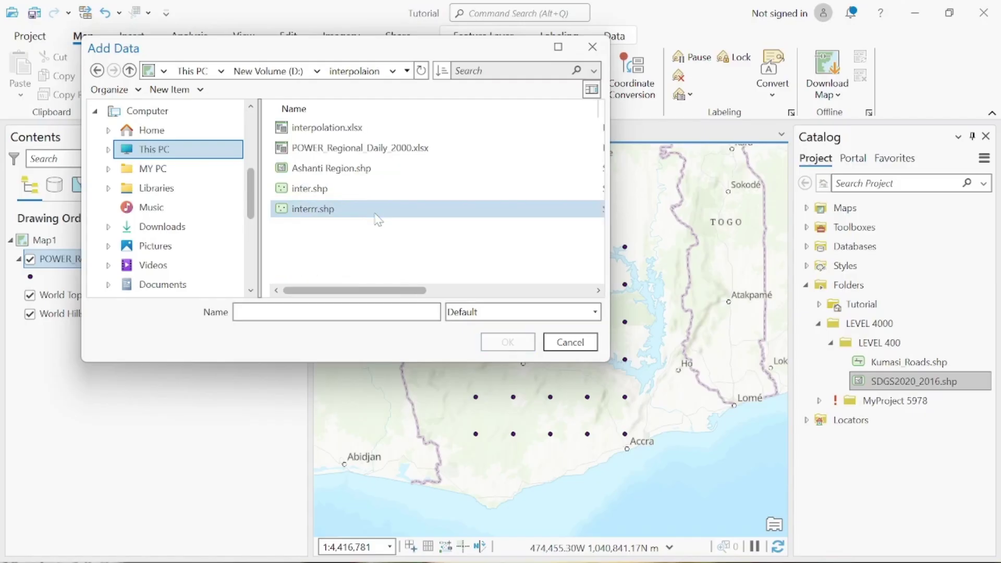
click(336, 169)
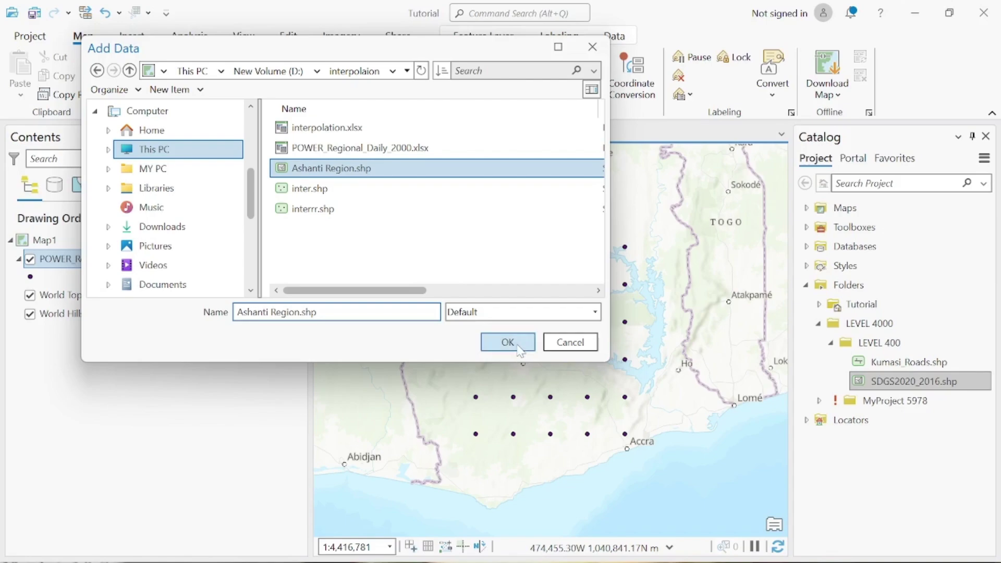
click(508, 342)
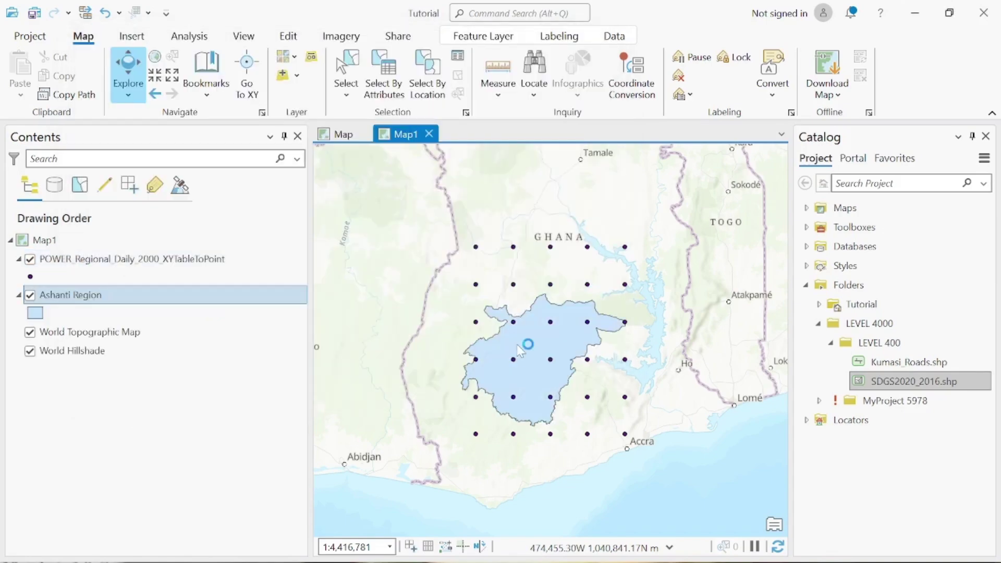
Hide the Ashanti Region layer and open the geoprocessing toolboxes in a narrowed pane in place of the Catalog
click(30, 296)
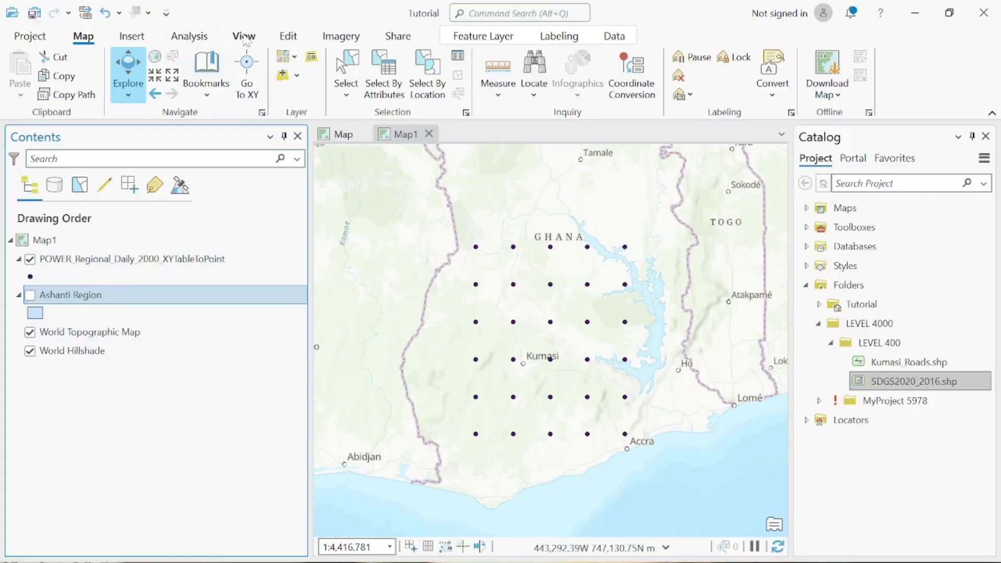
click(200, 39)
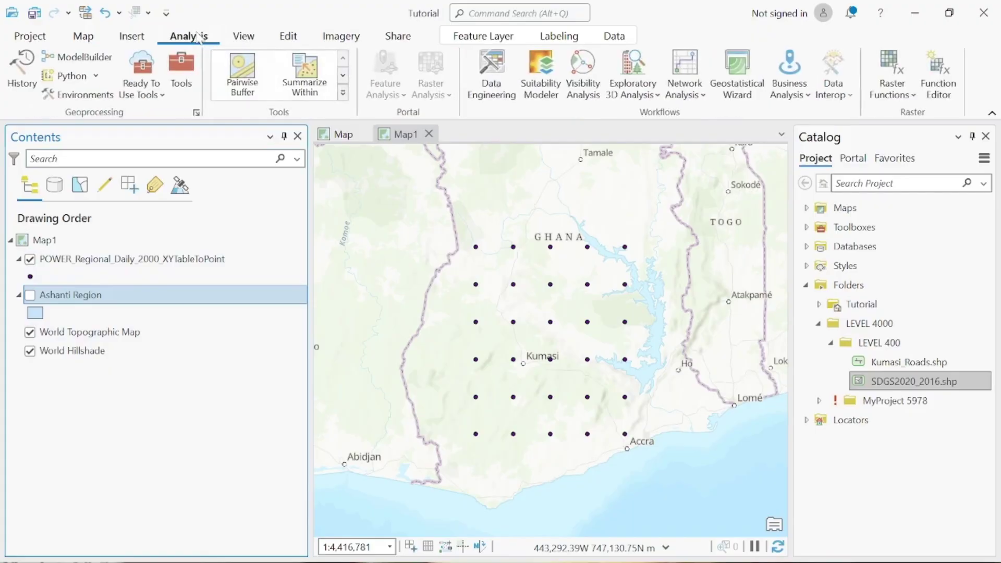
click(183, 68)
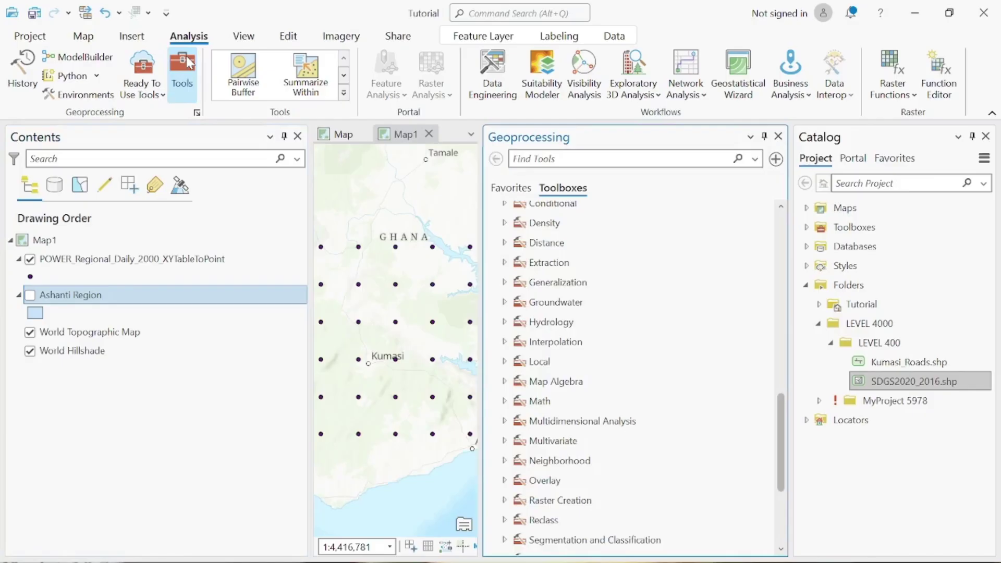
click(985, 136)
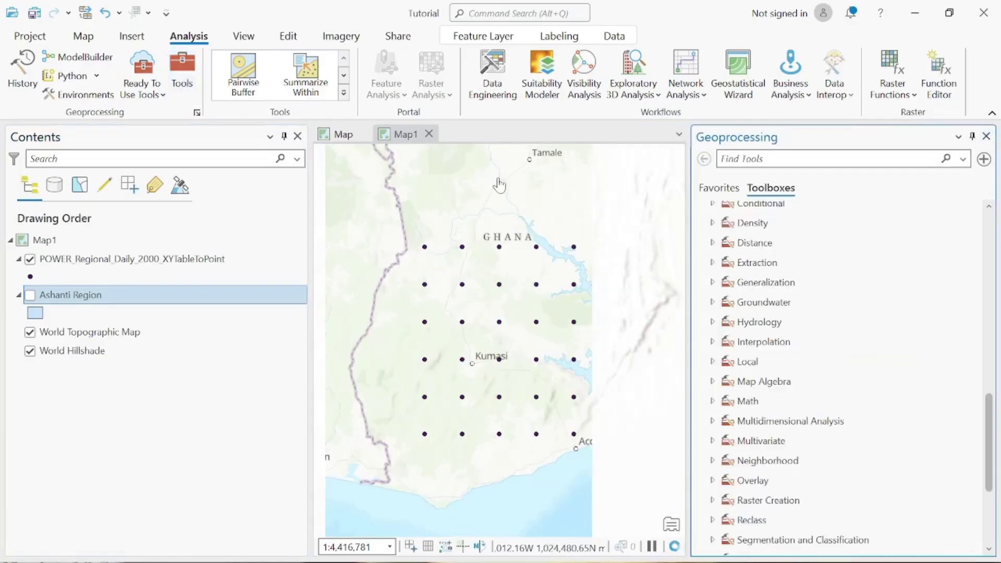
drag(687, 289, 760, 276)
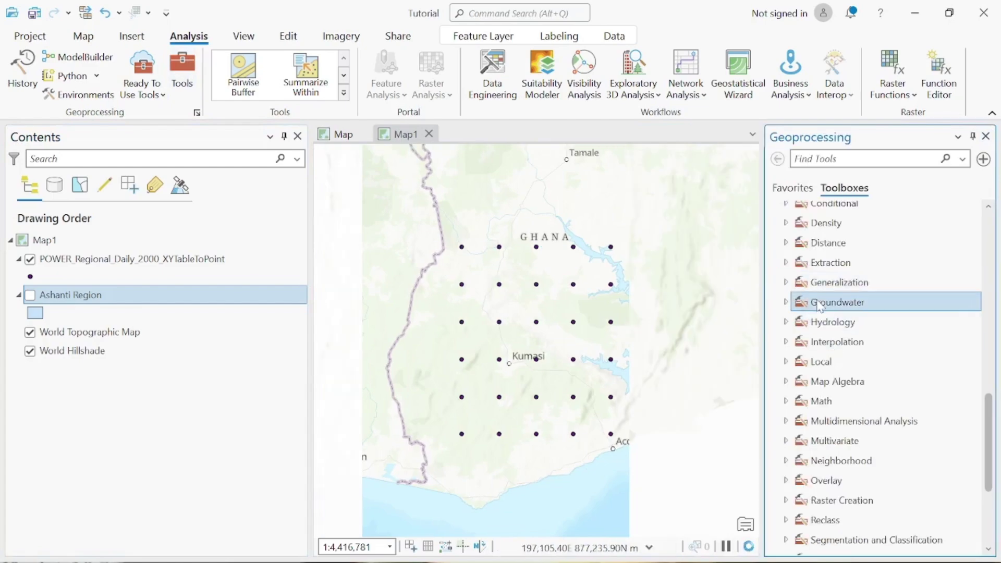
Find Spatial Analyst Tools among the toolboxes and expand its Interpolation toolset
scroll(824, 312, up, 10)
scroll(817, 305, down, 9)
scroll(813, 313, up, 3)
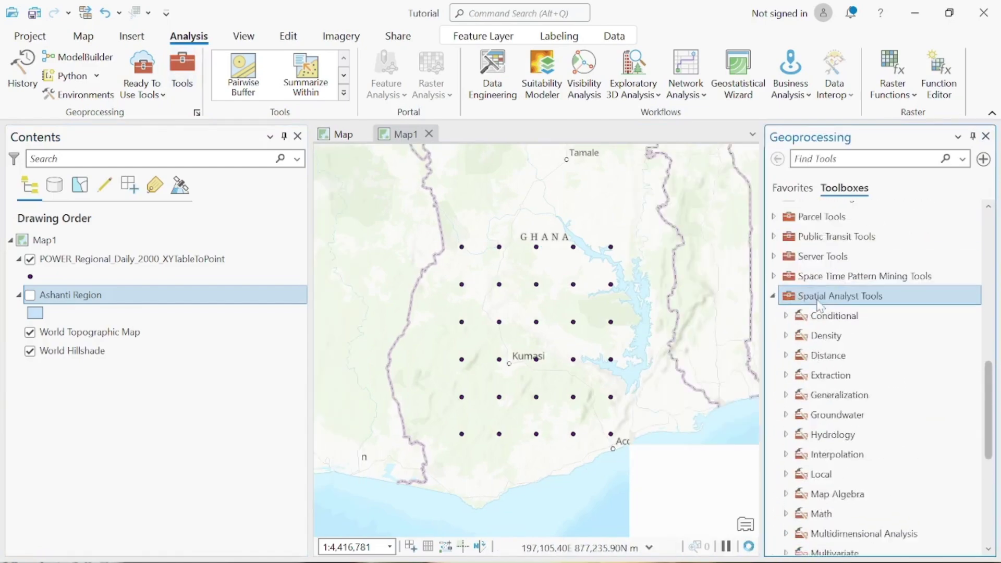
click(774, 370)
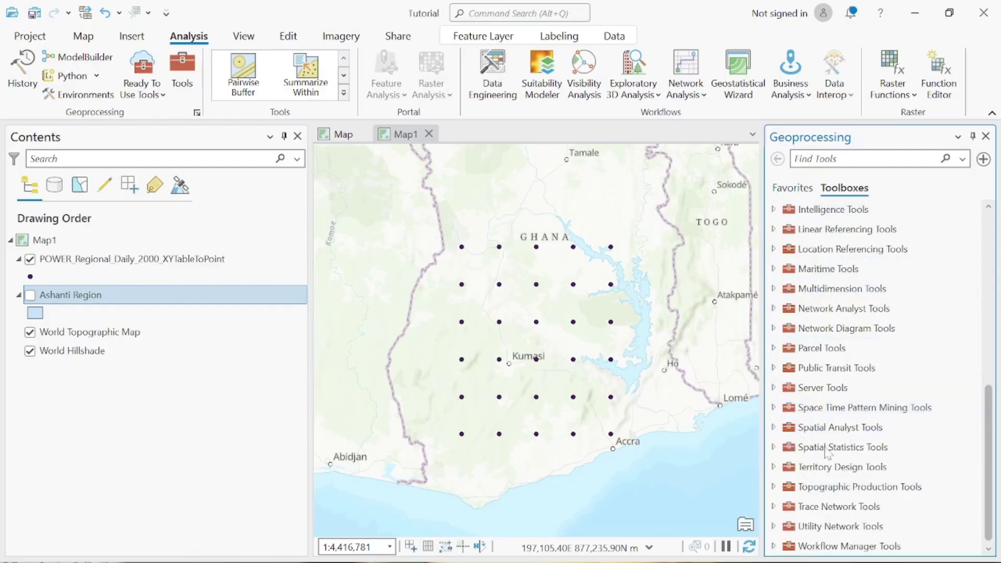
click(774, 428)
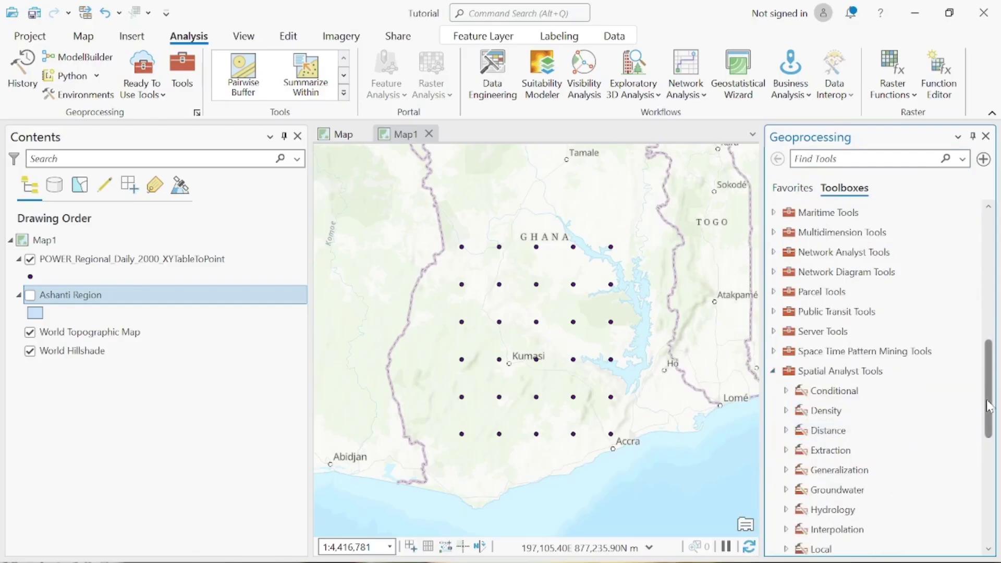
drag(978, 410, 981, 447)
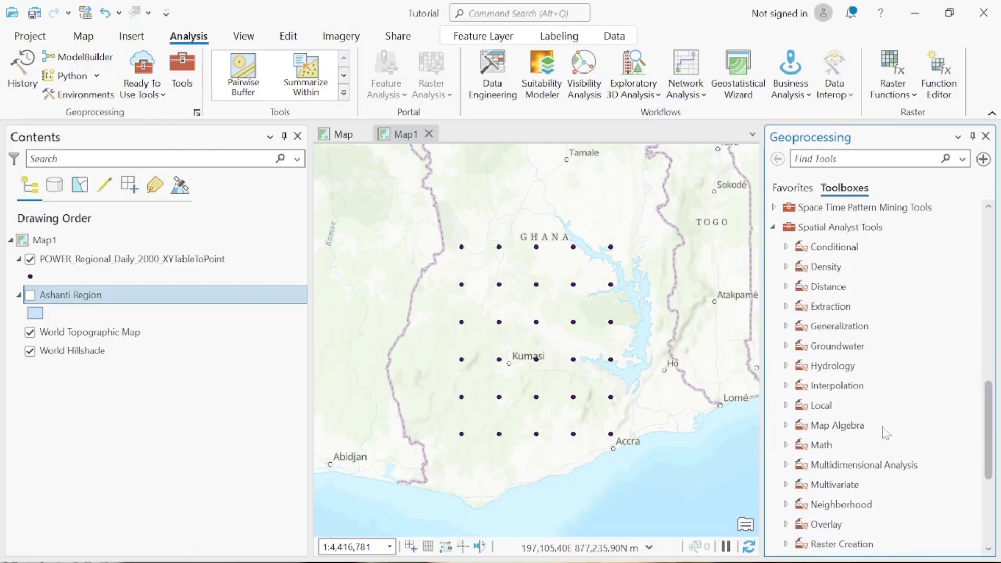
click(787, 386)
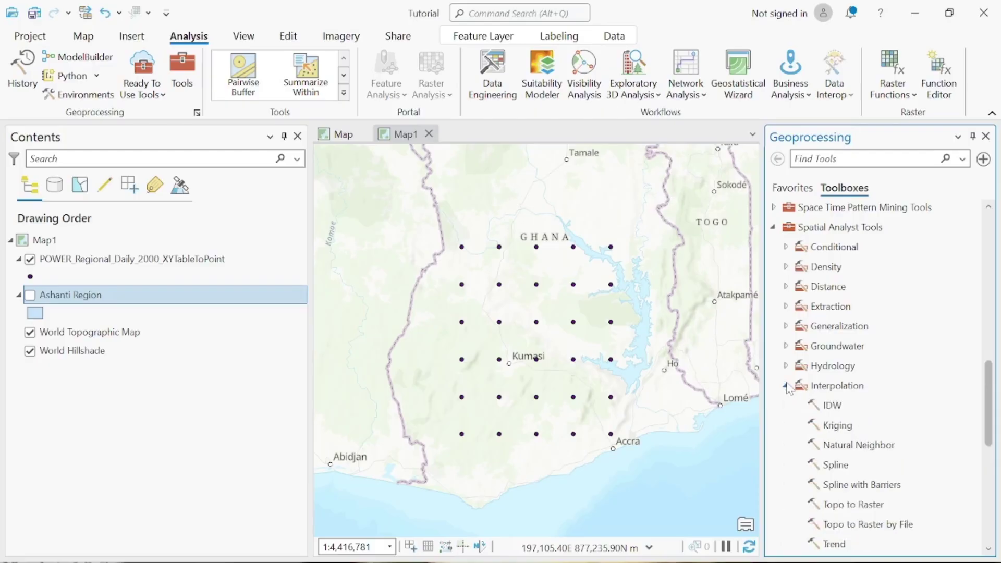
Go through the interpolation tools and open the Kriging tool
click(842, 410)
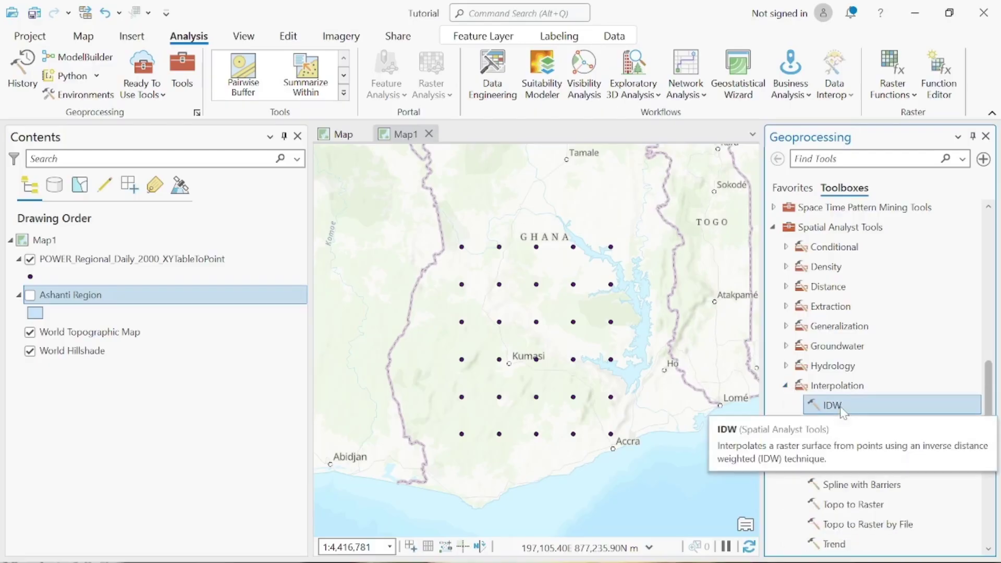
click(827, 427)
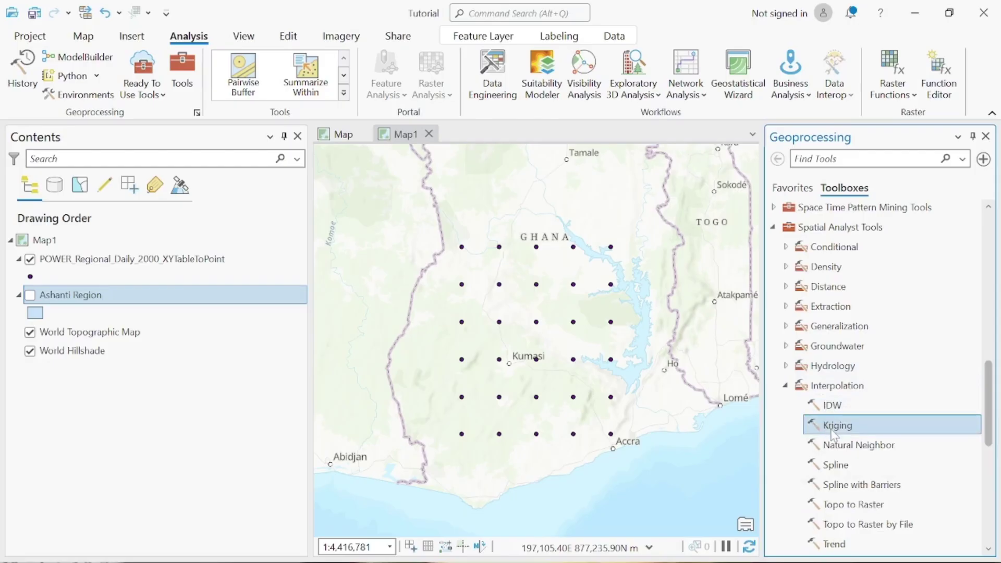
click(869, 450)
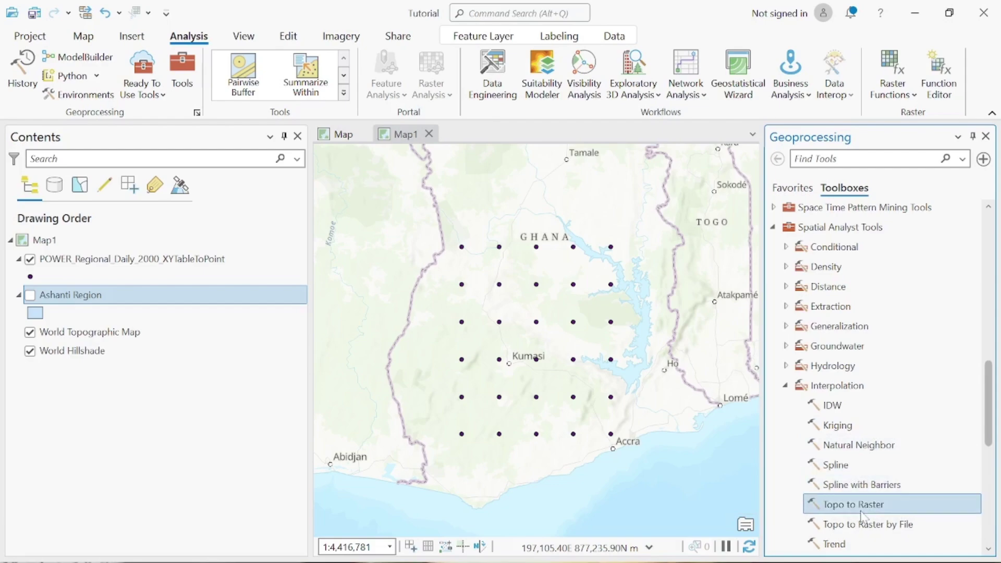
click(846, 426)
double_click(846, 426)
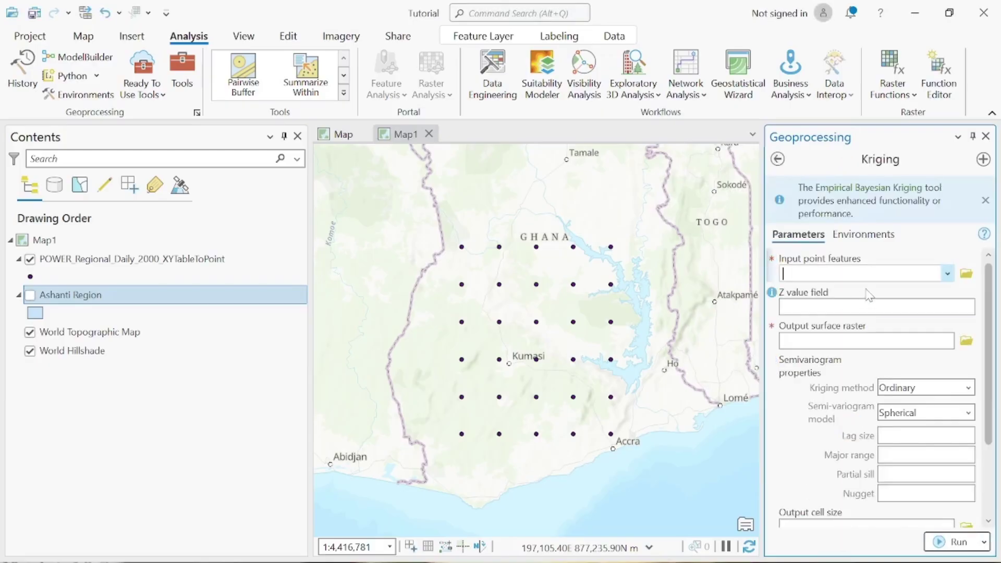
Set the Kriging input point features to POWER_Regional_Daily_2000_XYTableToPoint and the Z value field to T2M_MAX
click(947, 274)
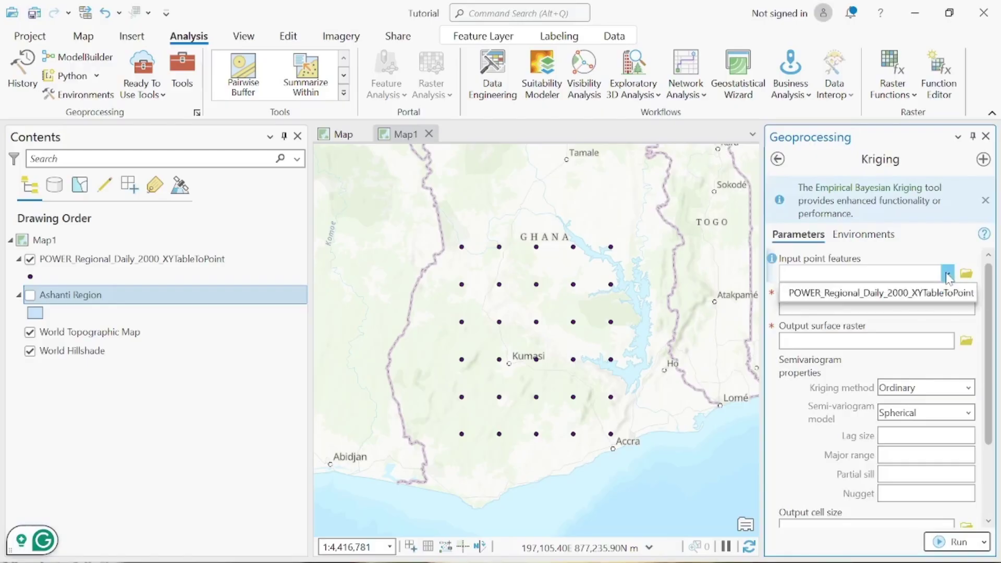
click(927, 291)
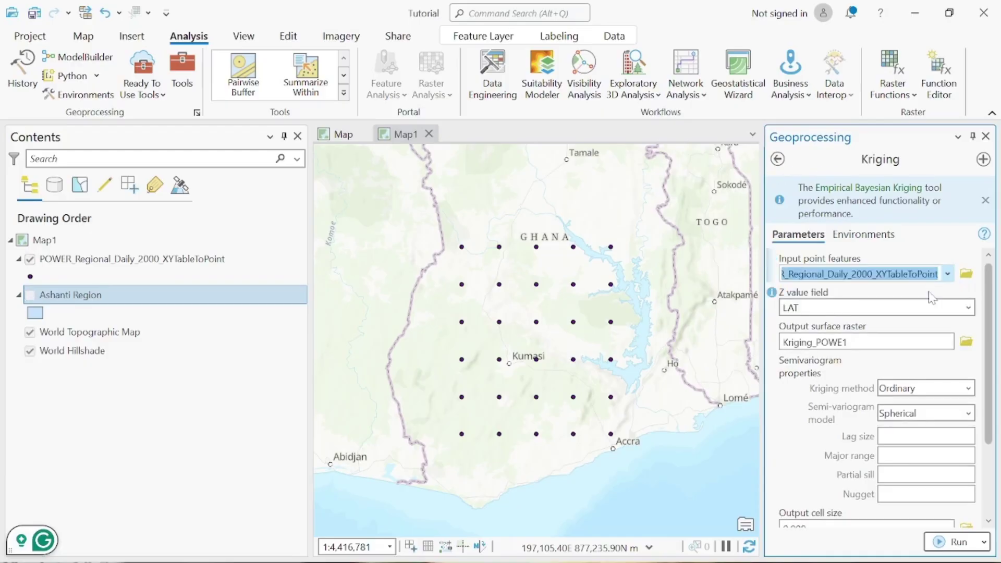
click(968, 307)
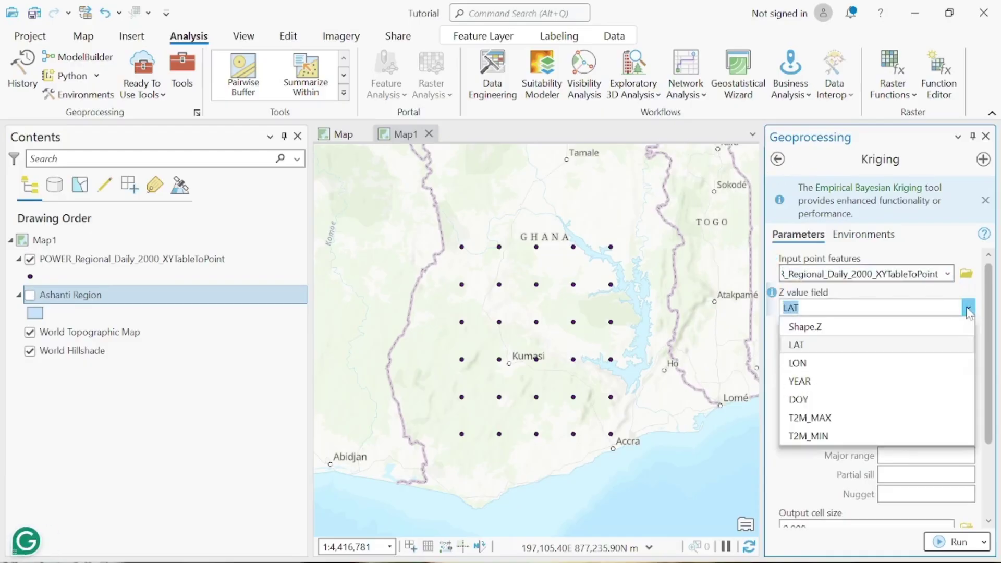
click(834, 417)
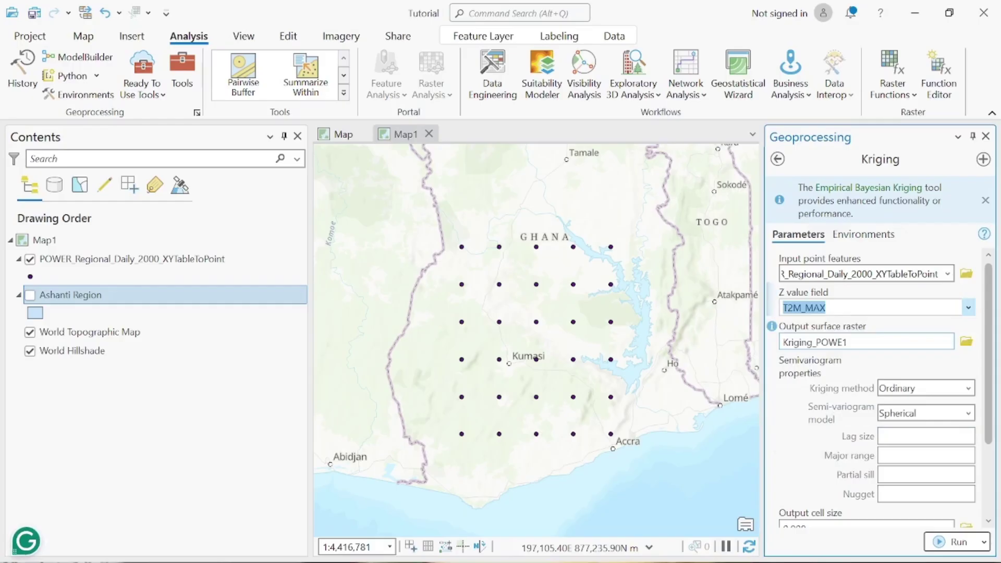
Save the output surface raster as kriging in the interpolaion folder on New Volume (D:)
click(968, 344)
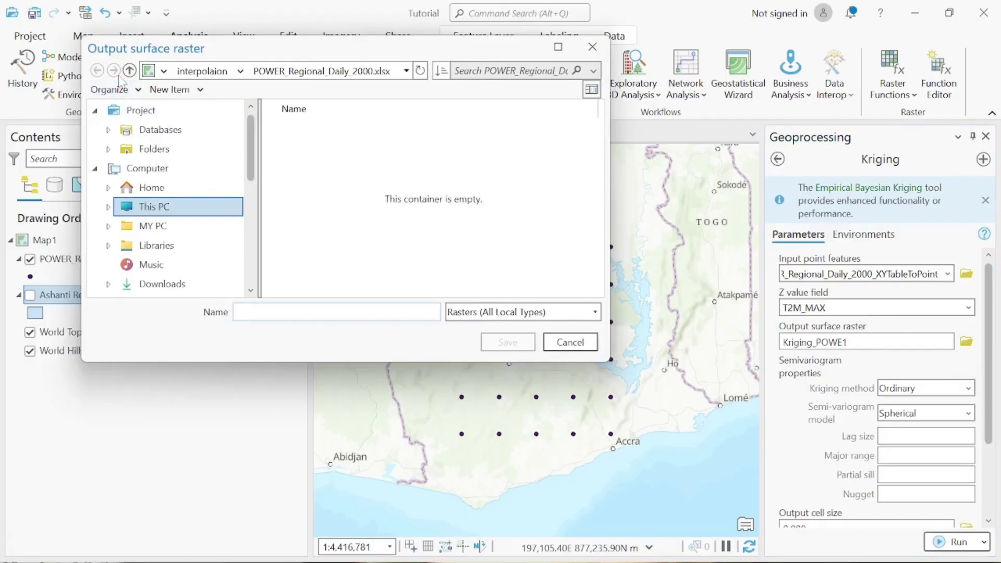
click(129, 70)
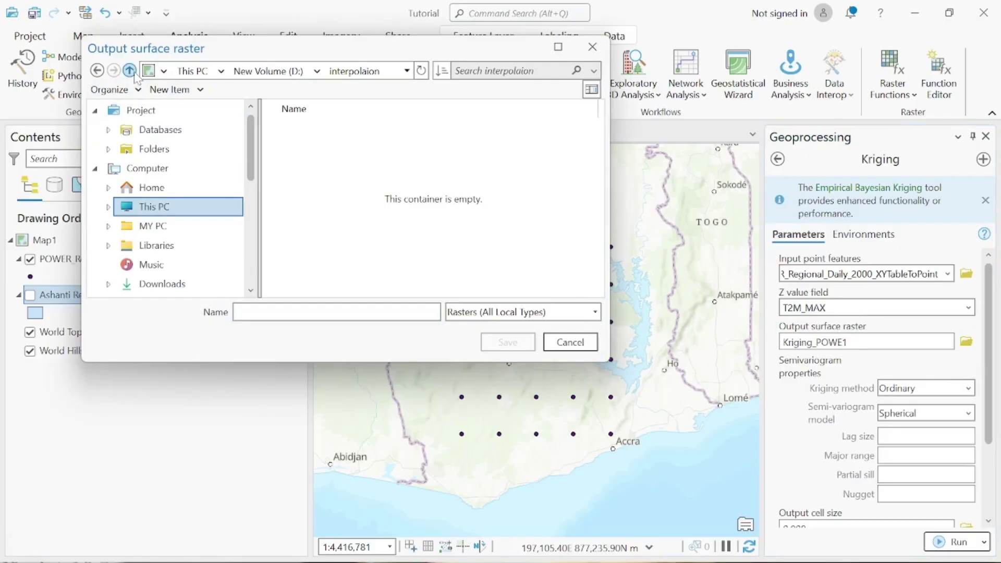
click(129, 69)
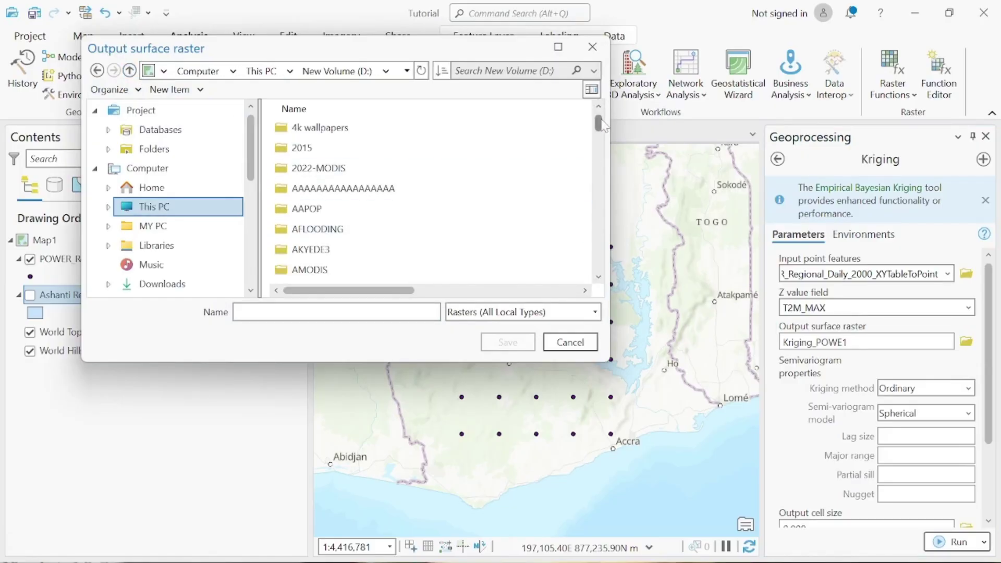
drag(601, 121, 594, 188)
double_click(337, 235)
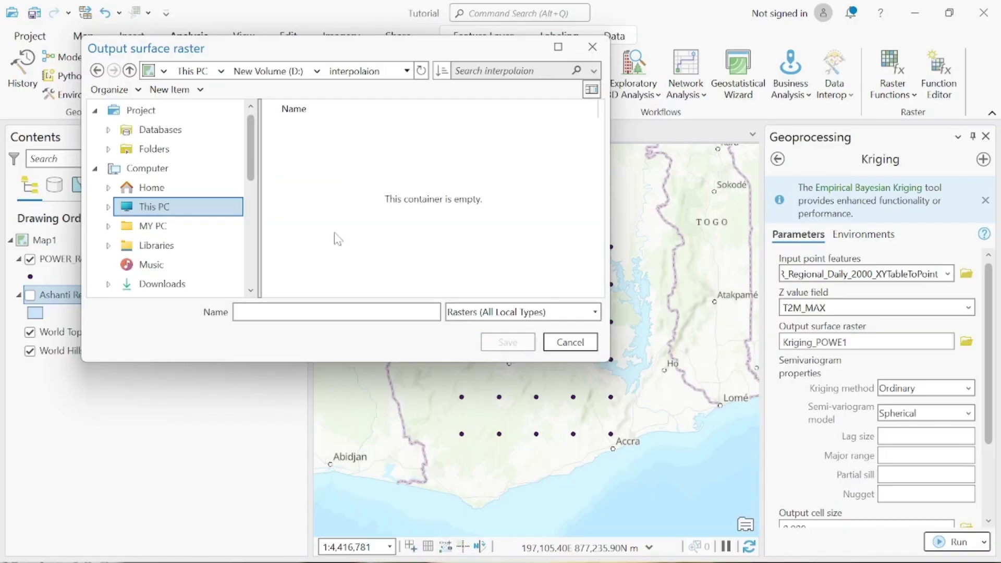
click(307, 312)
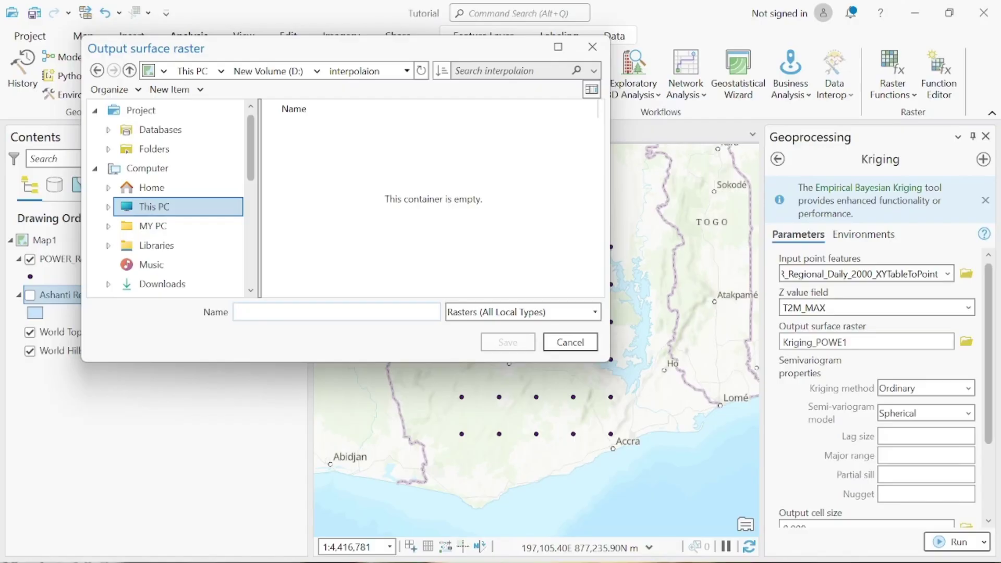
text(kriging)
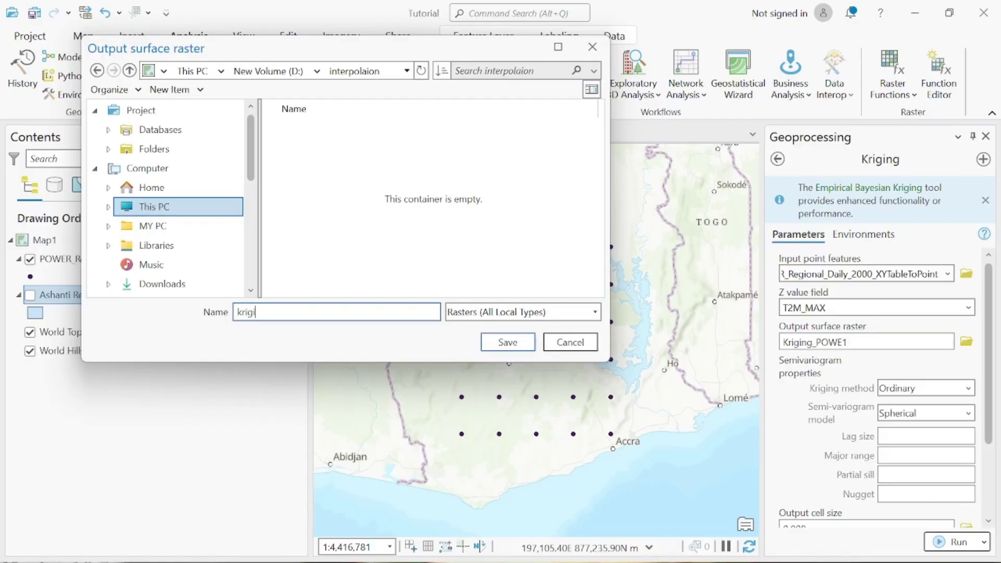
click(503, 347)
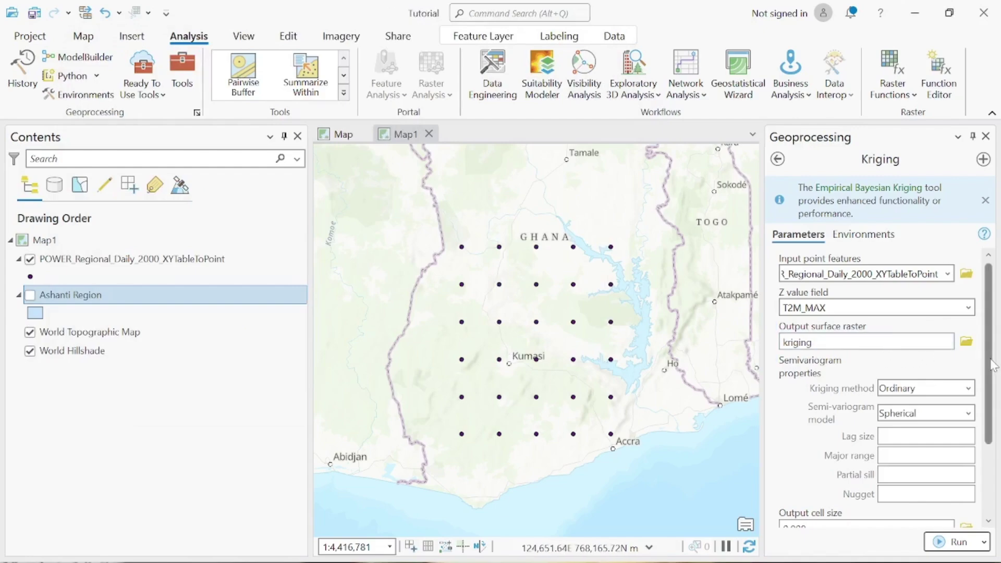
Run Kriging with the Ordinary method, the Spherical semivariogram model and the remaining parameters at their defaults
drag(992, 366, 987, 402)
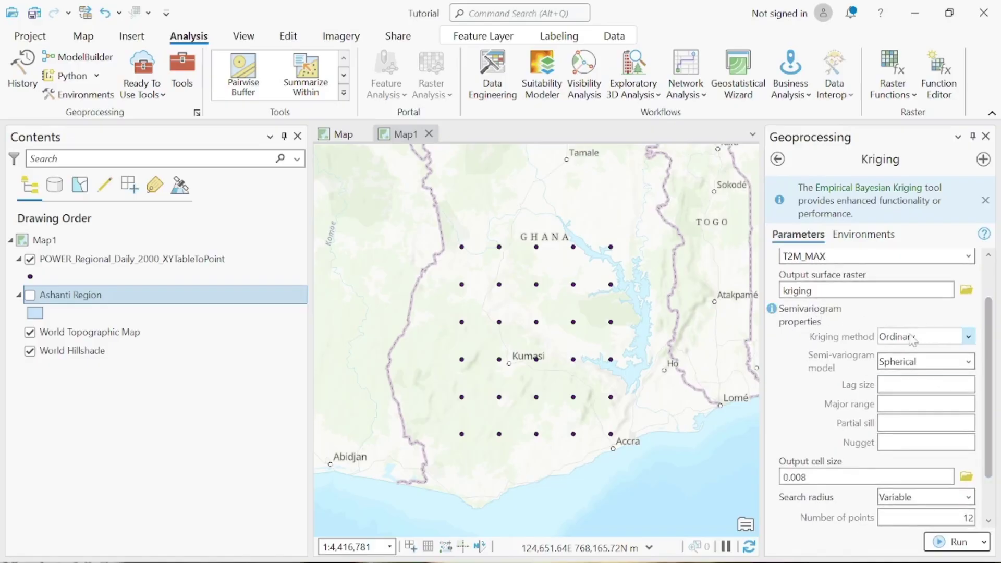
click(970, 338)
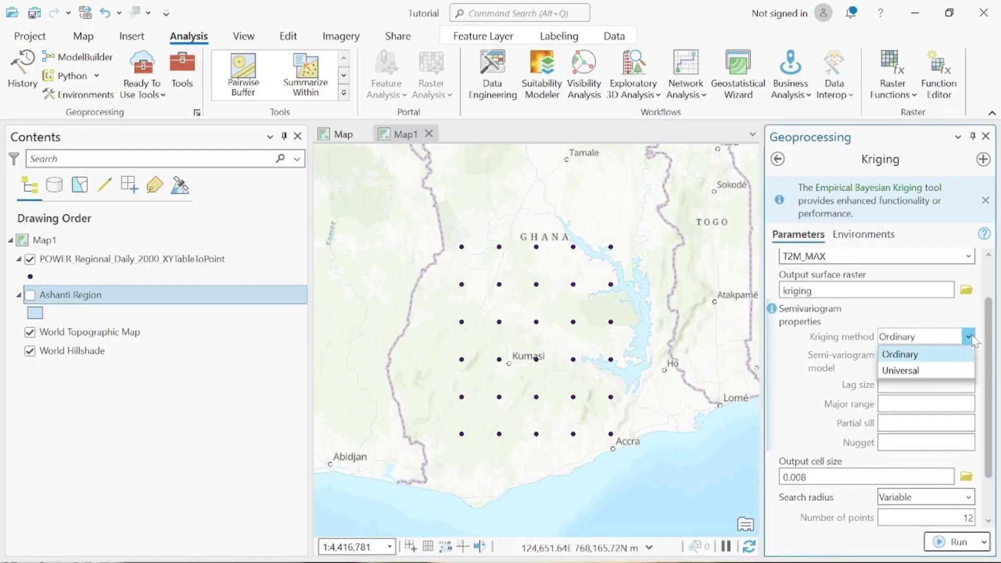
click(971, 337)
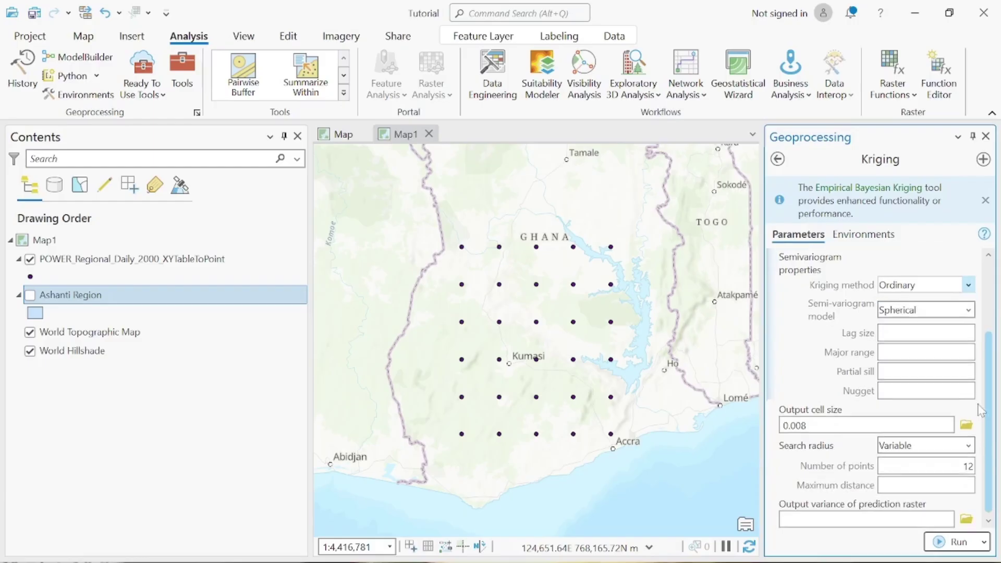
scroll(991, 365, down, 2)
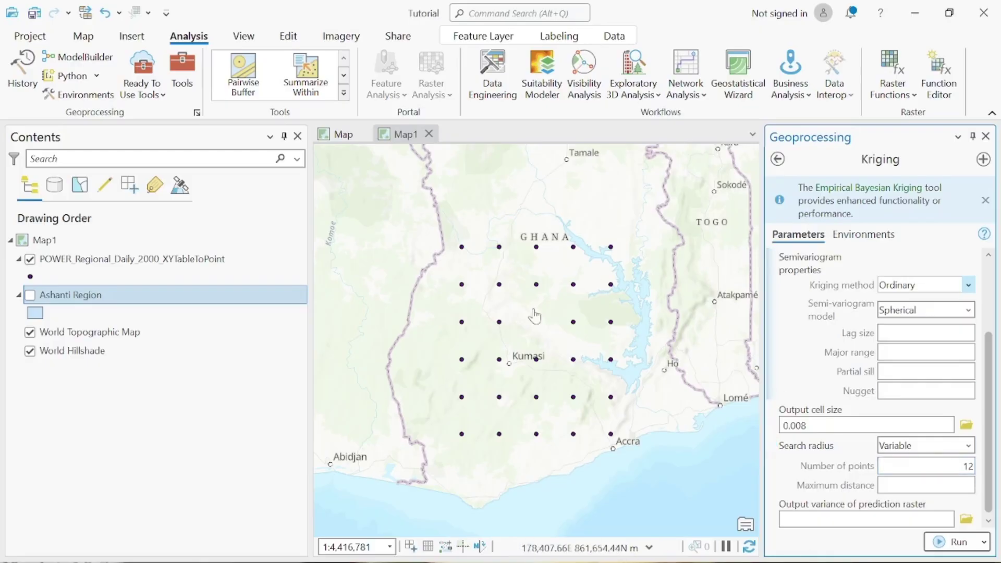
mouse_move(674, 525)
click(942, 538)
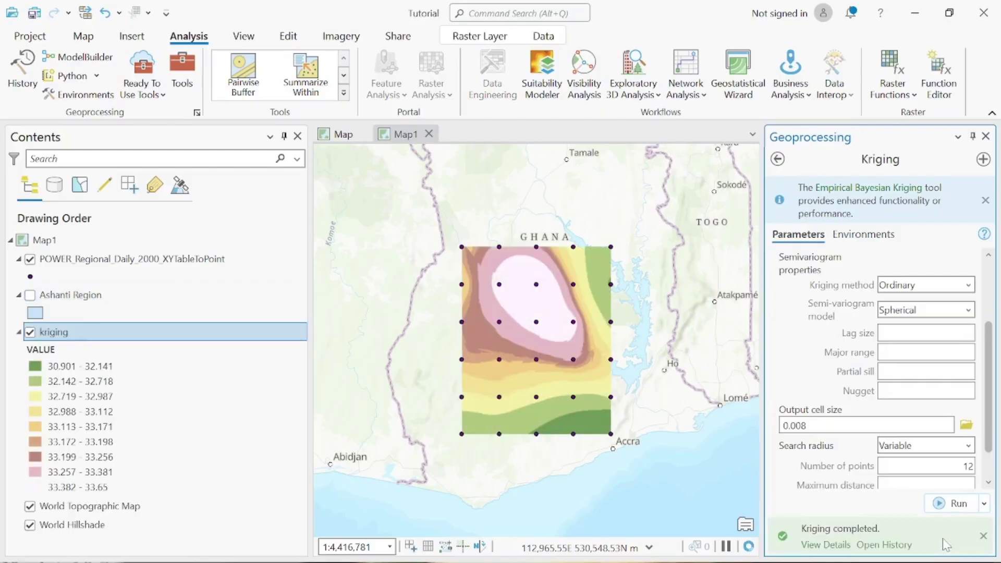
mouse_move(942, 538)
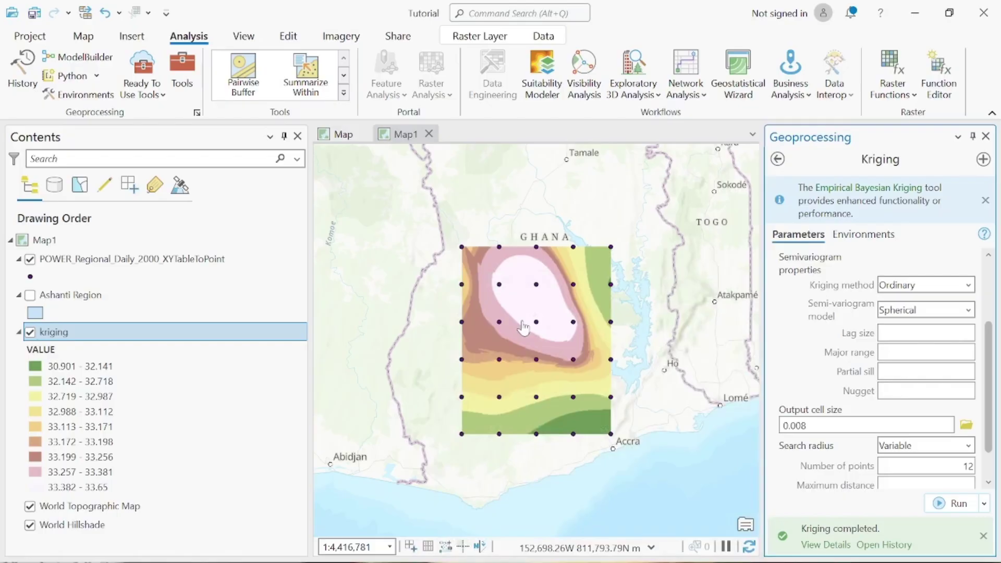
Show the Ashanti Region layer again and give it the unfilled thick black outline symbol from the ArcGIS 2D gallery
scroll(523, 327, up, 2)
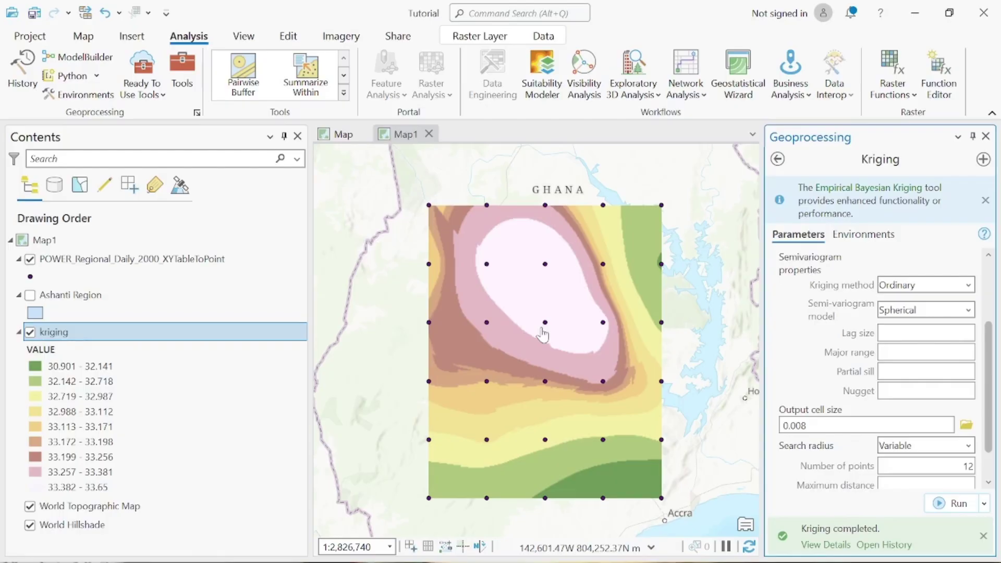
click(31, 296)
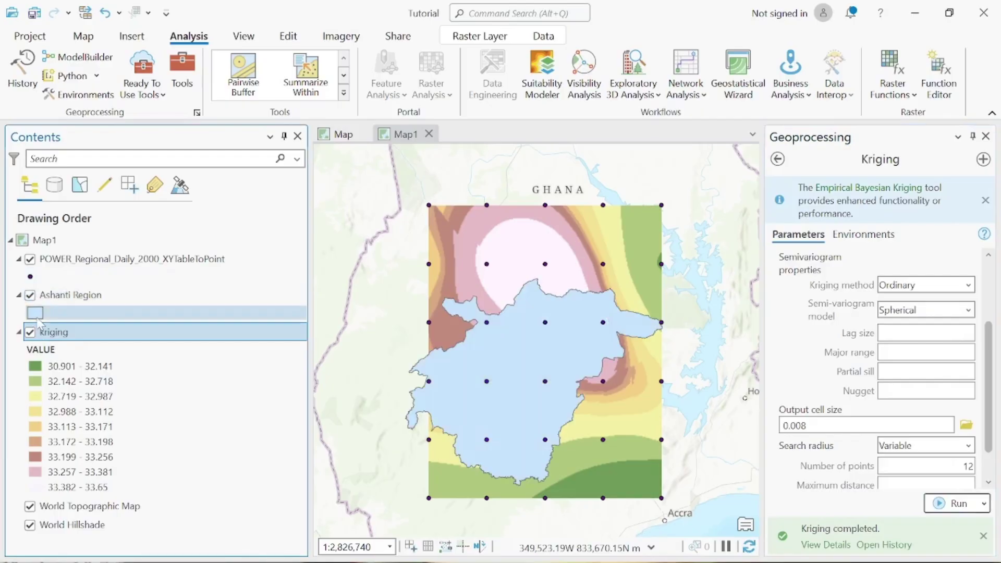
click(35, 314)
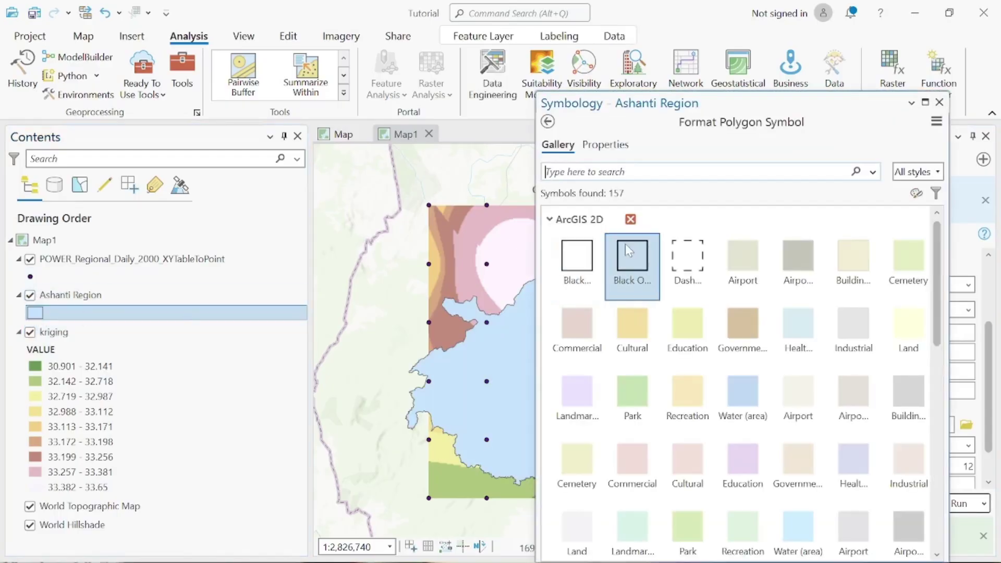
click(625, 245)
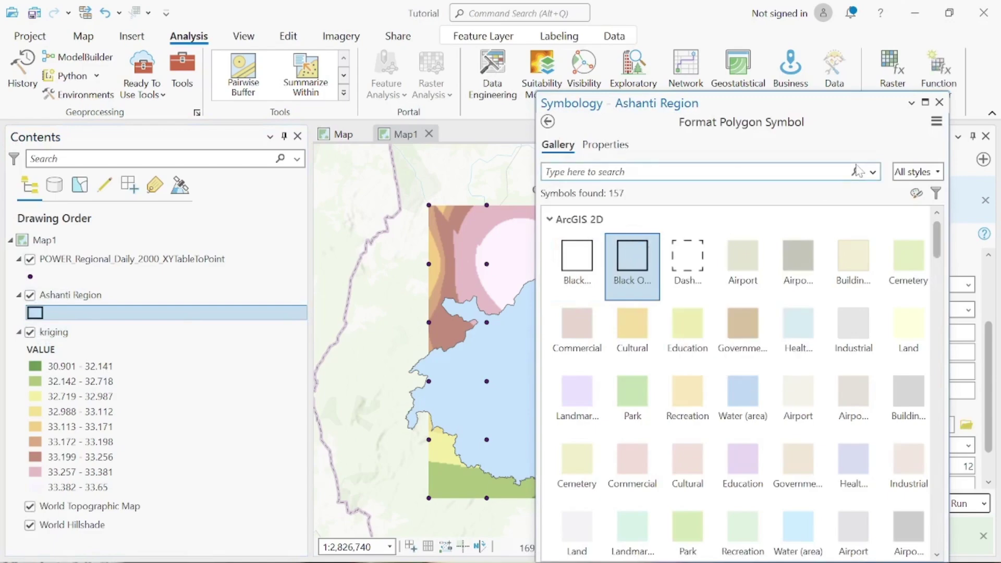
Close the polygon symbol settings and hide the Ashanti Region layer
click(940, 103)
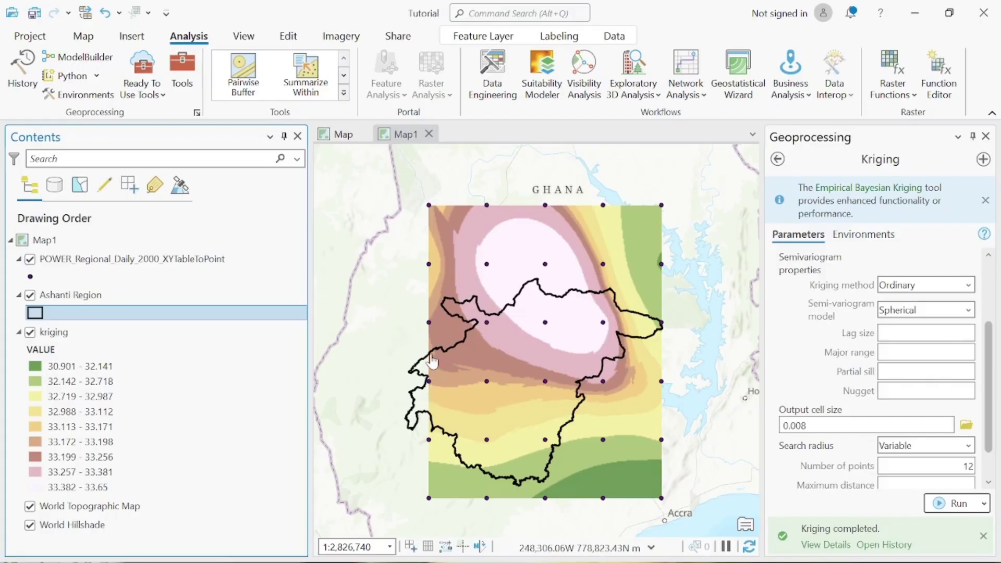
click(30, 295)
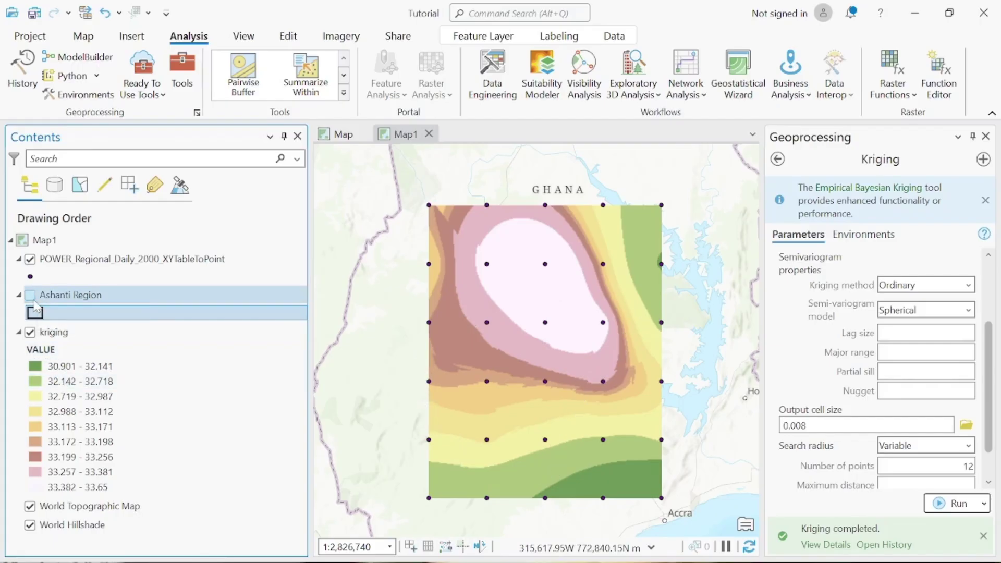
Start adding data to the map and browse to the Target folder on New Volume (D:)
click(81, 38)
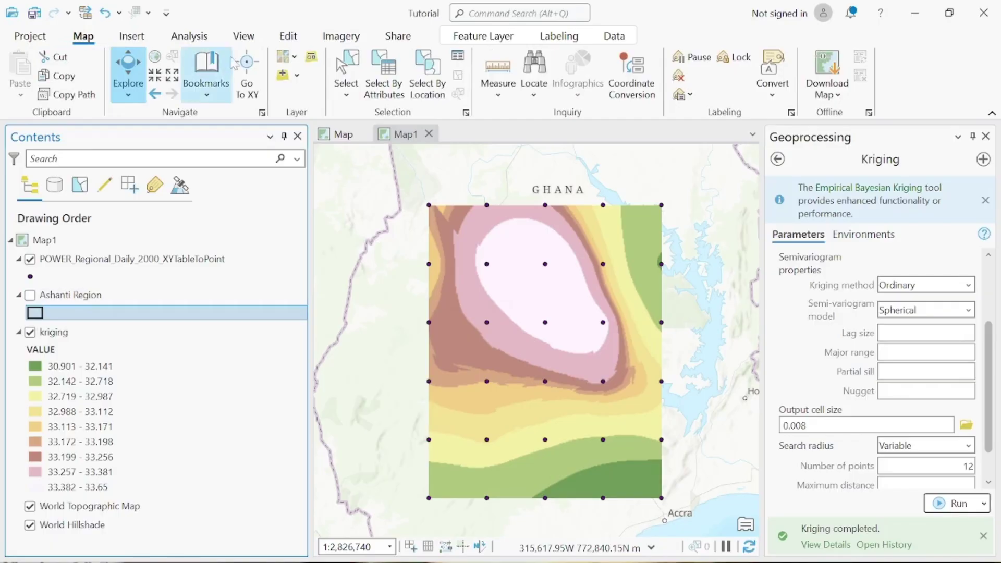
click(281, 75)
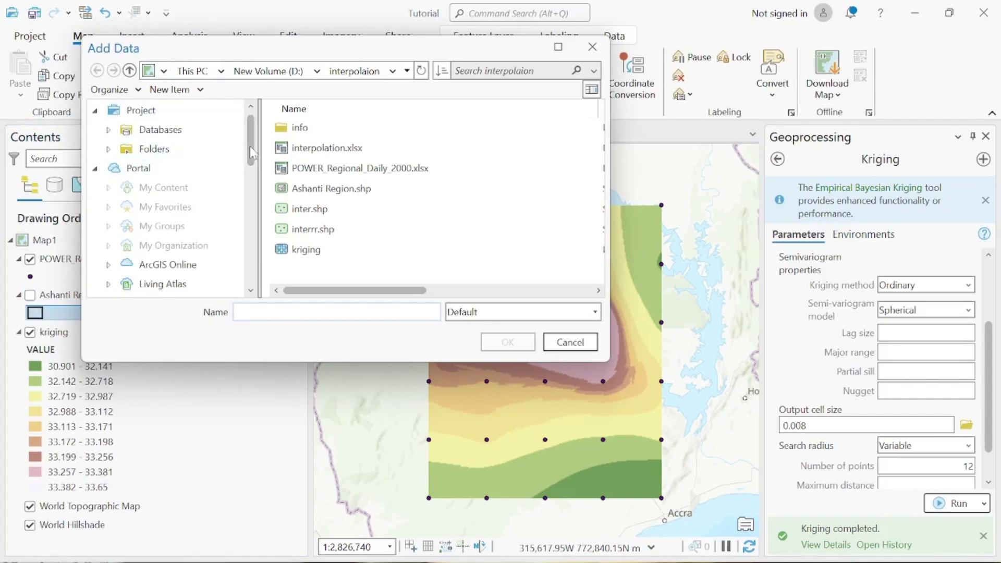
drag(251, 156, 249, 194)
click(156, 198)
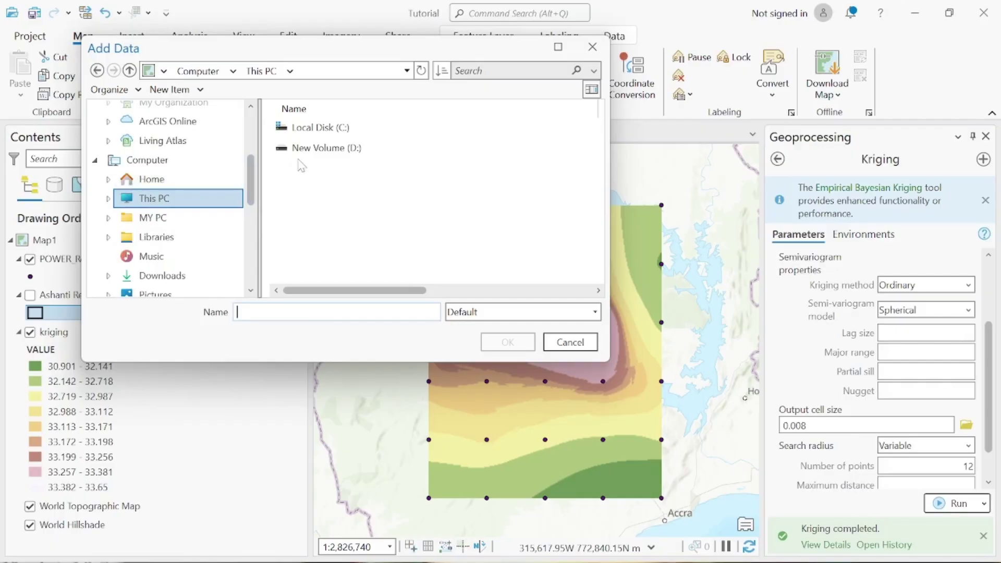
double_click(459, 151)
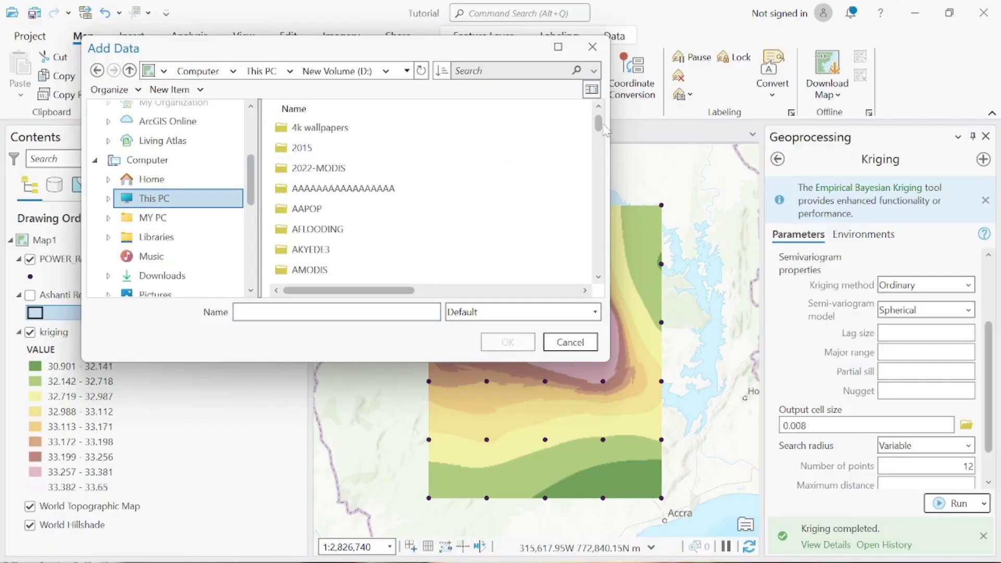
drag(598, 123, 592, 208)
scroll(585, 241, down, 10)
scroll(584, 241, up, 1)
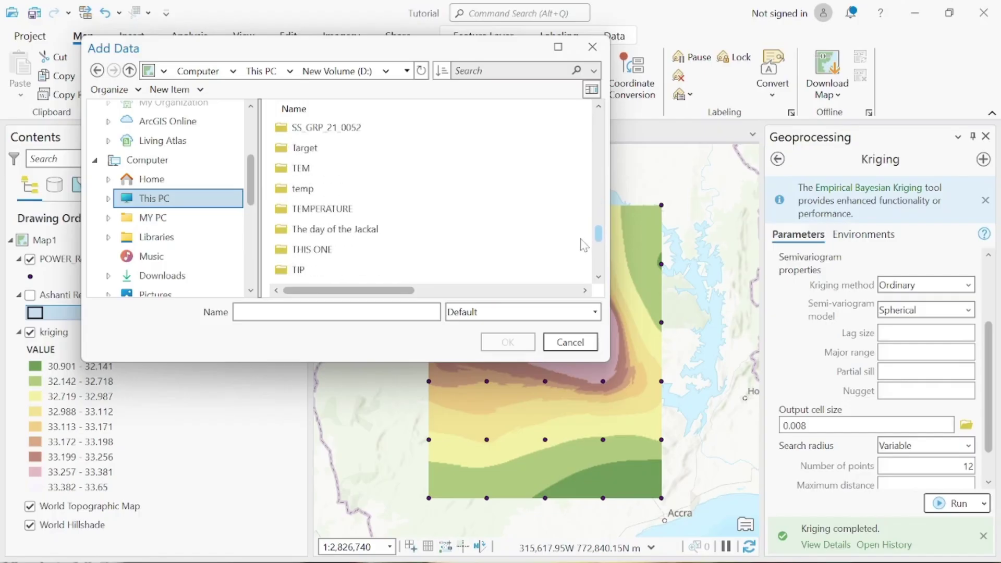
double_click(350, 148)
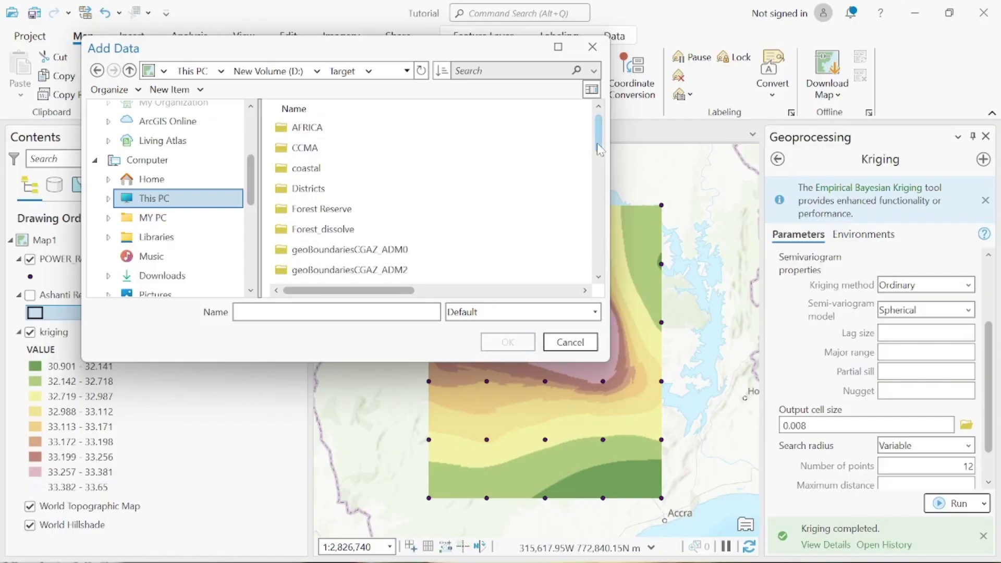
Look through the shapefiles in the west Africa folder for a suitable boundary
drag(597, 151, 573, 211)
click(391, 239)
double_click(391, 239)
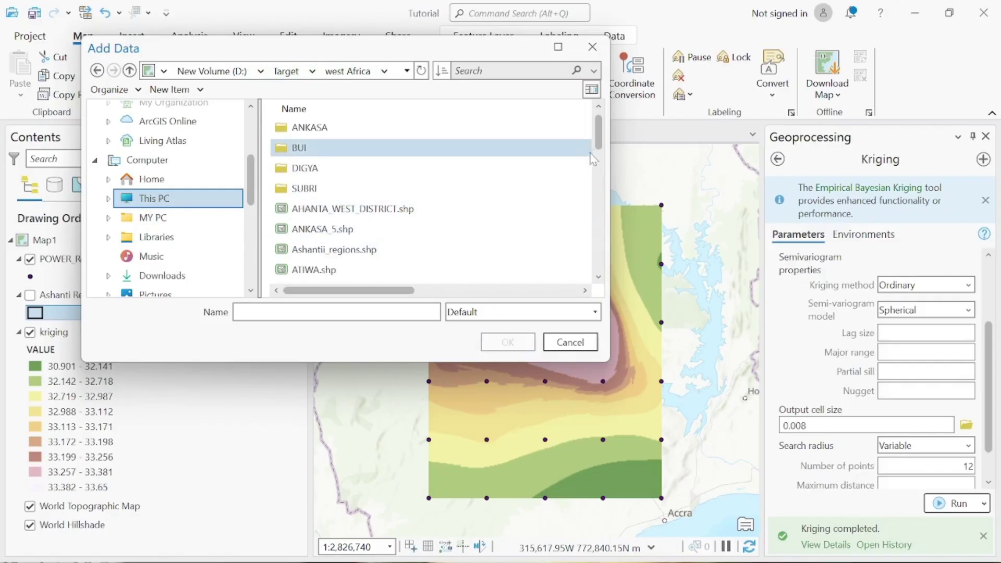
scroll(597, 166, down, 1)
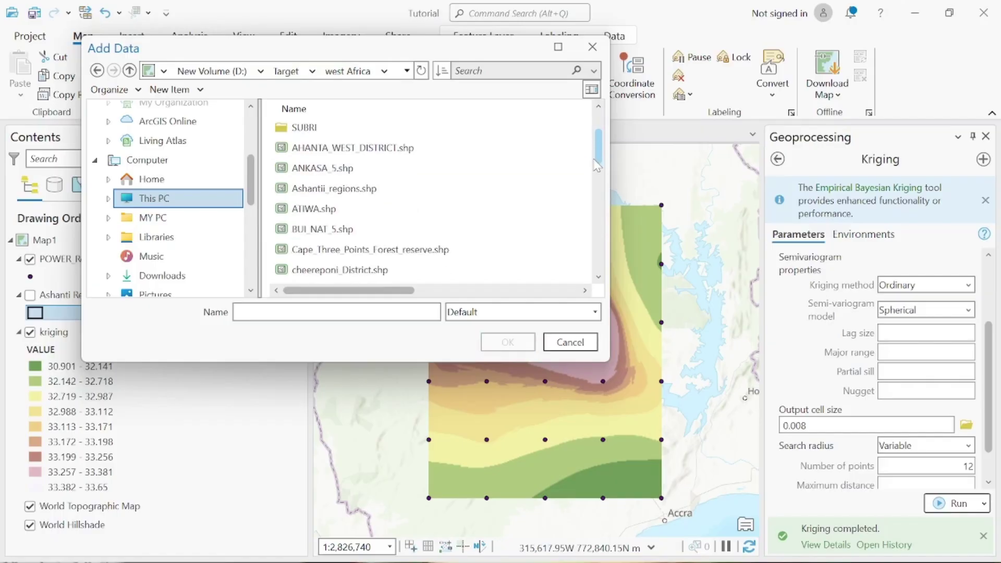
scroll(594, 177, down, 2)
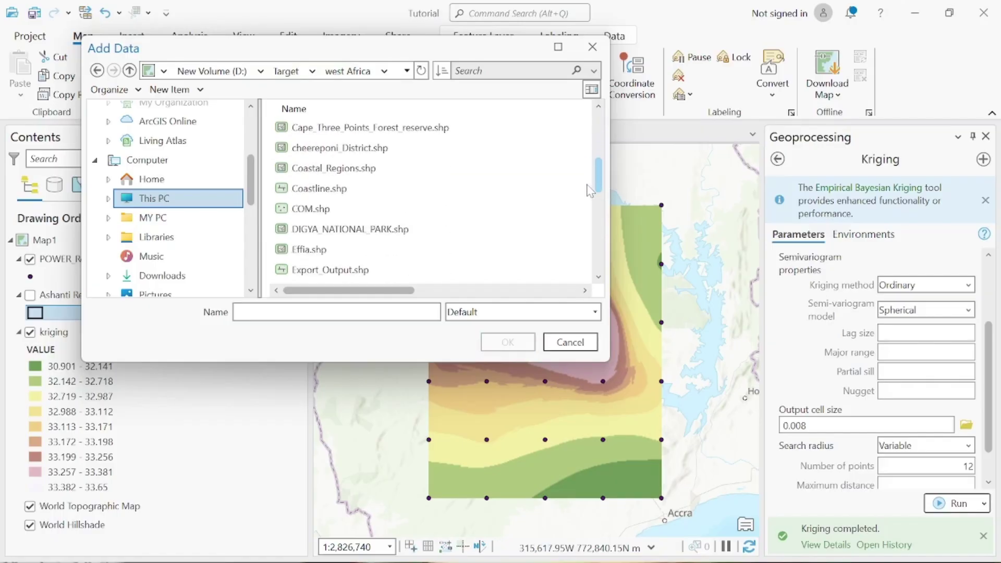
scroll(589, 190, down, 3)
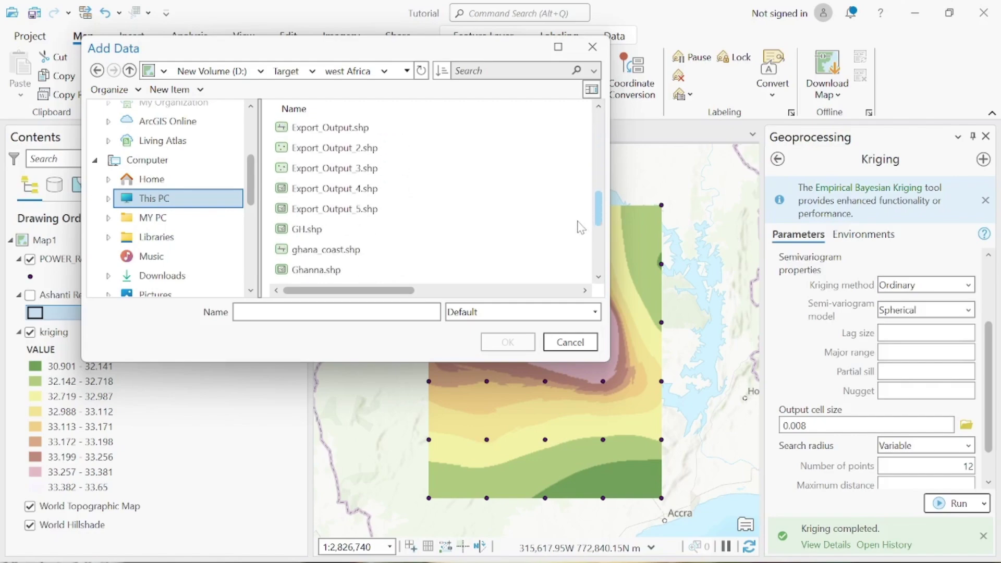
scroll(581, 227, down, 3)
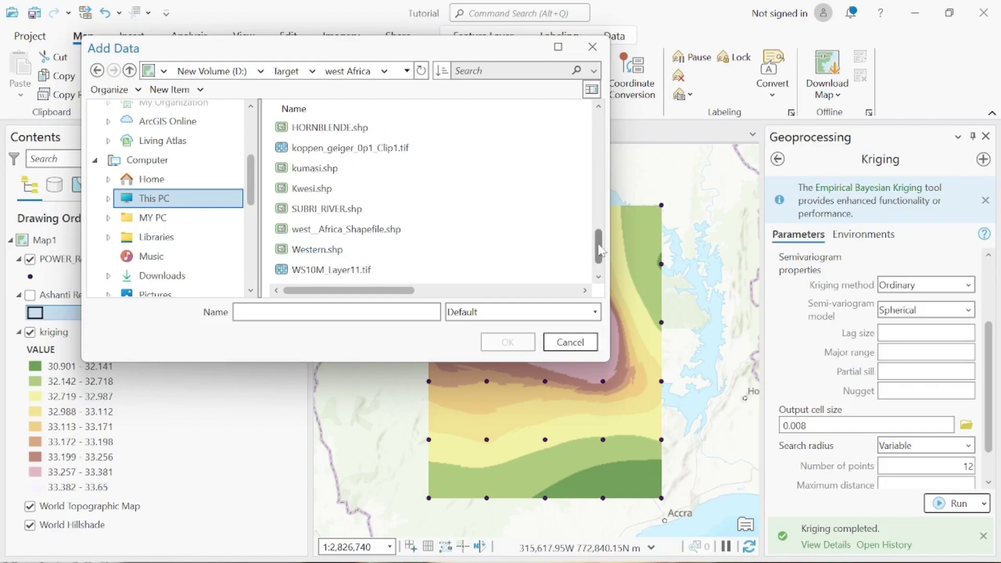
scroll(595, 266, down, 1)
drag(593, 270, 590, 133)
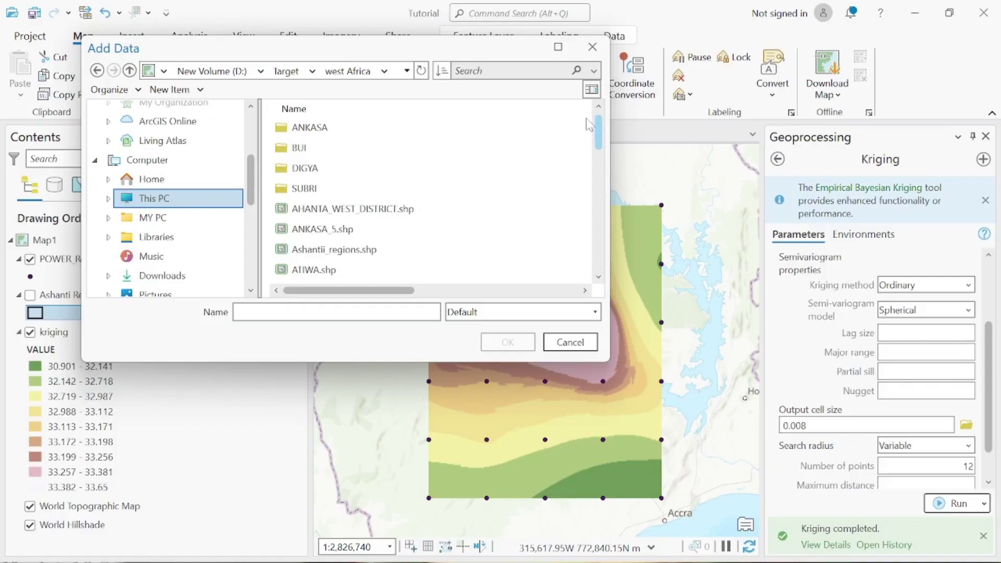
Add New_District_Shapefile.shp from the Districts folder inside Target's MMDA folder to the map
click(130, 70)
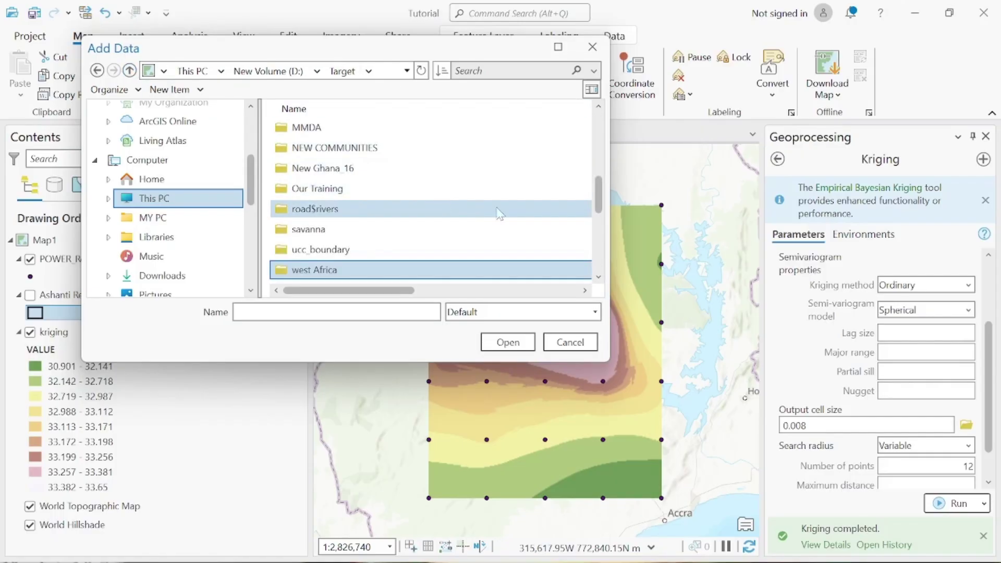
double_click(307, 127)
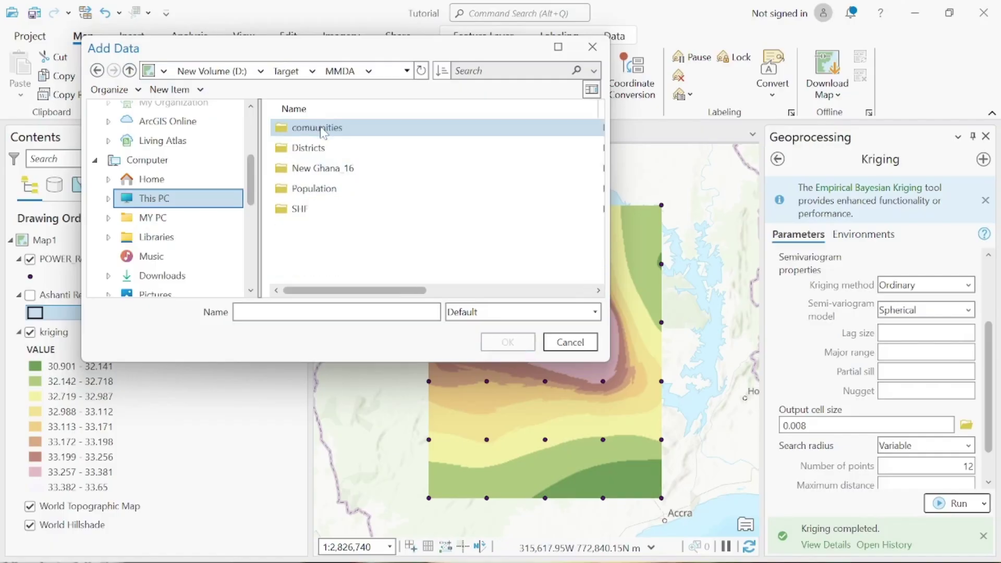
double_click(326, 149)
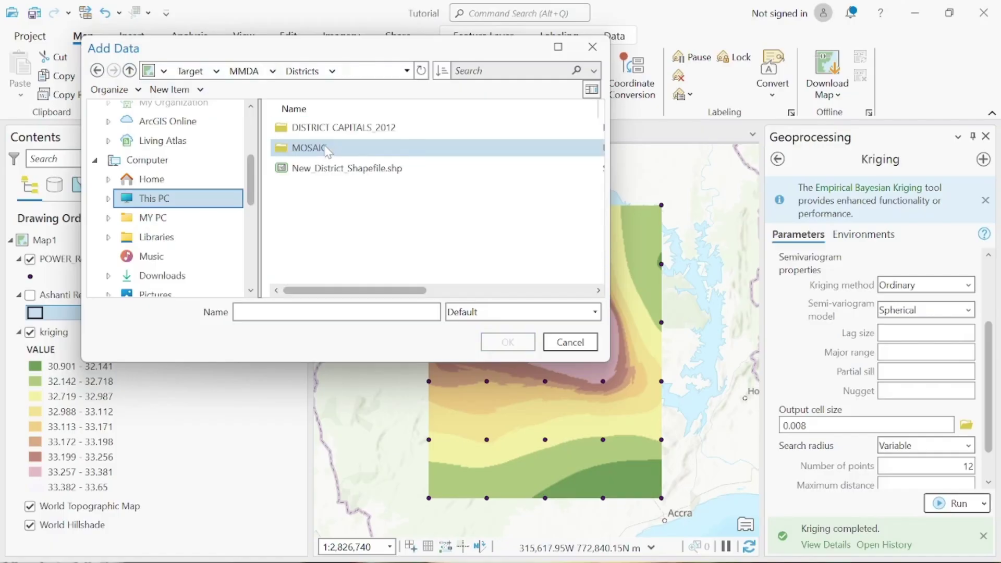
click(342, 172)
click(507, 341)
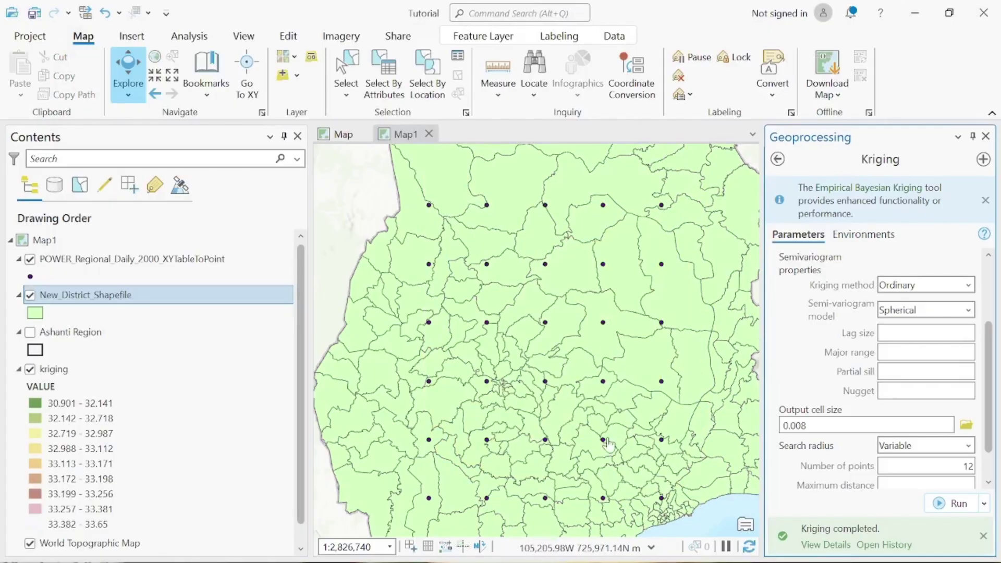
Select the elongated district polygon in the south-central part of the temperature point grid
click(342, 66)
click(572, 417)
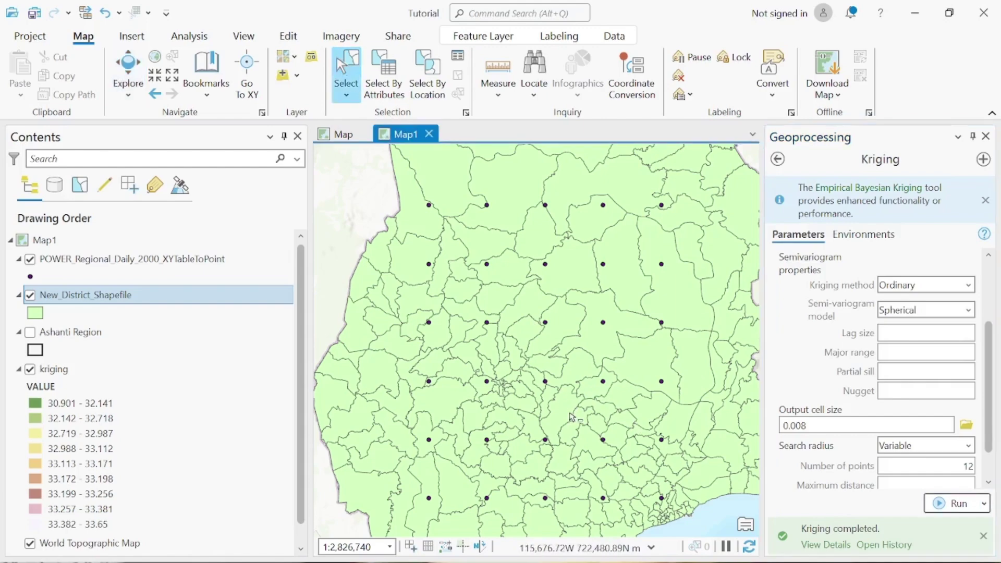
click(572, 417)
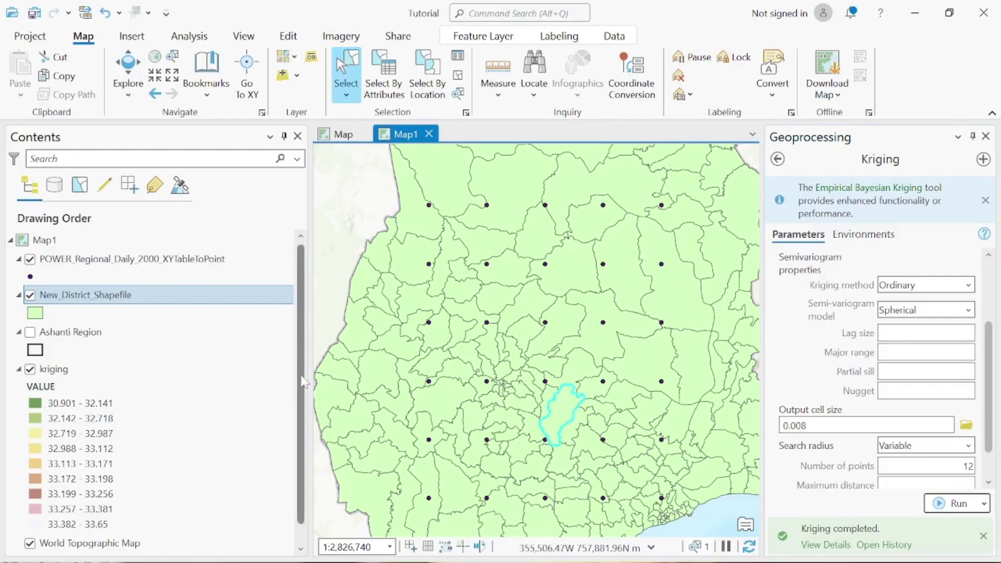
Export the selected district from New_District_Shapefile as a new feature class named New_District_S_ExportFeature
right_click(164, 299)
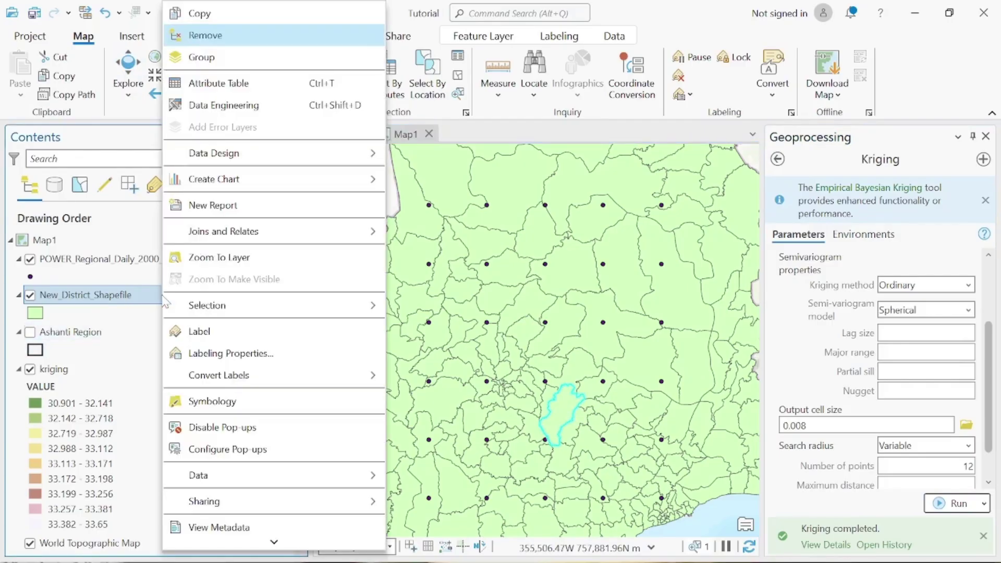
mouse_move(295, 480)
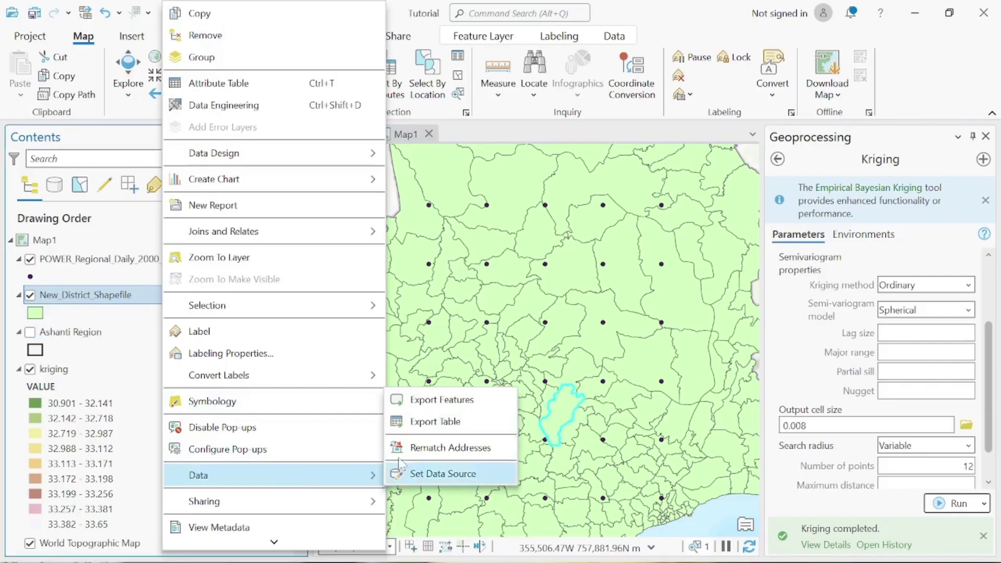
click(417, 398)
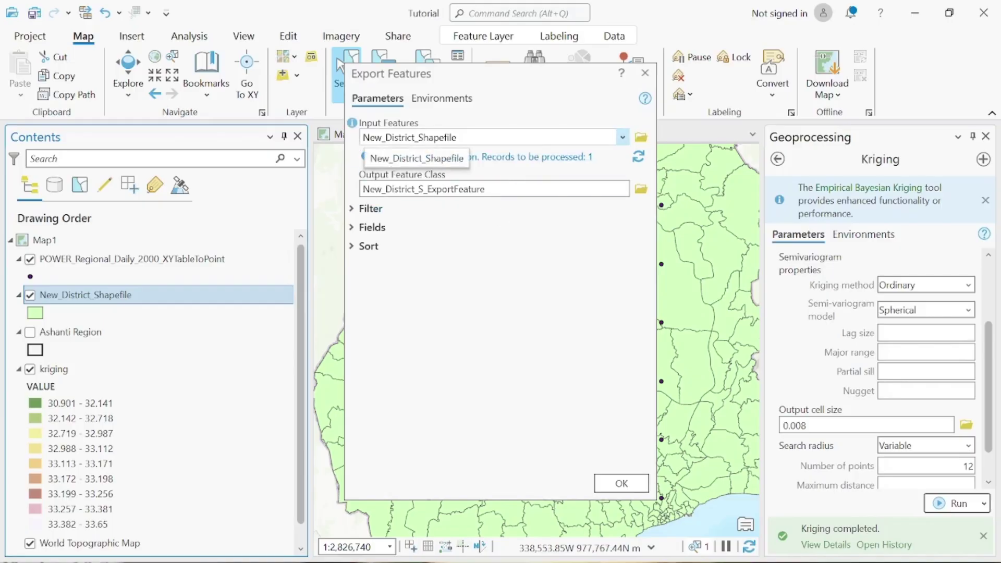
click(630, 478)
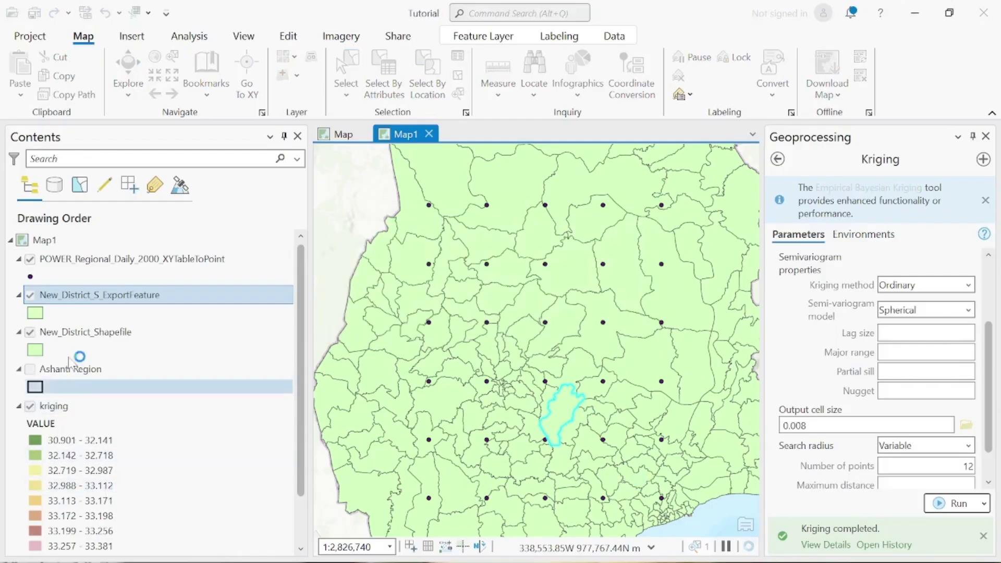
click(89, 336)
right_click(89, 336)
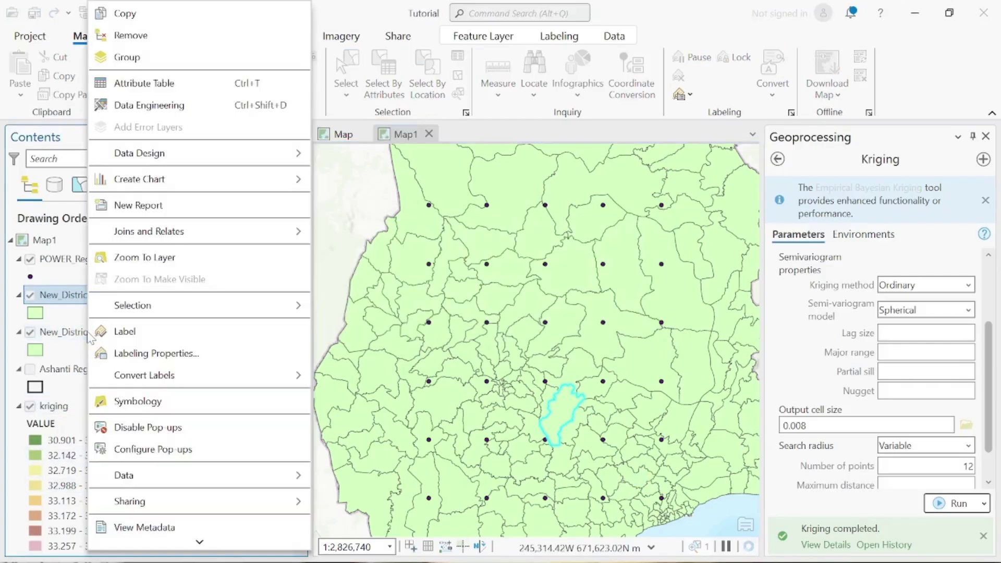
click(133, 35)
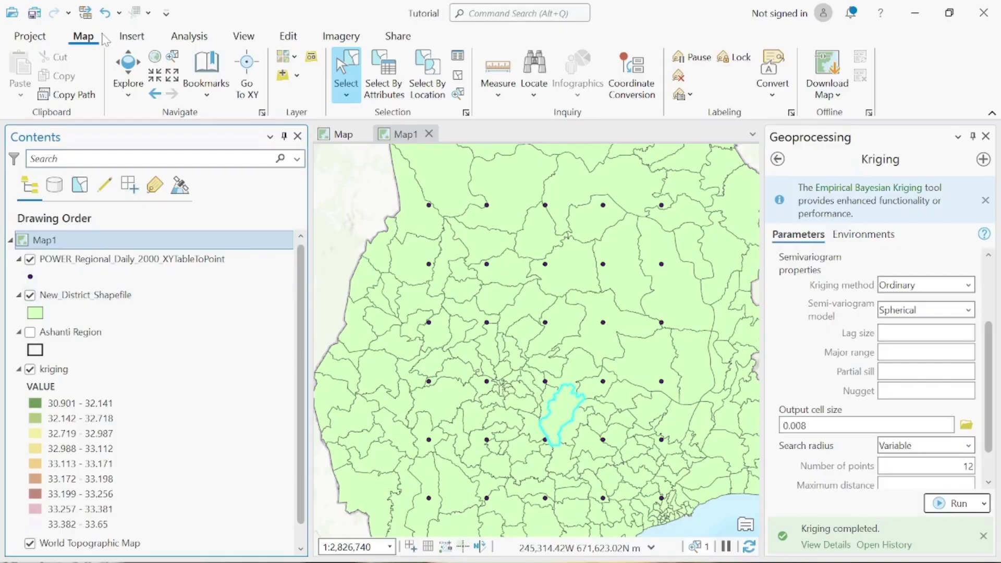
click(104, 13)
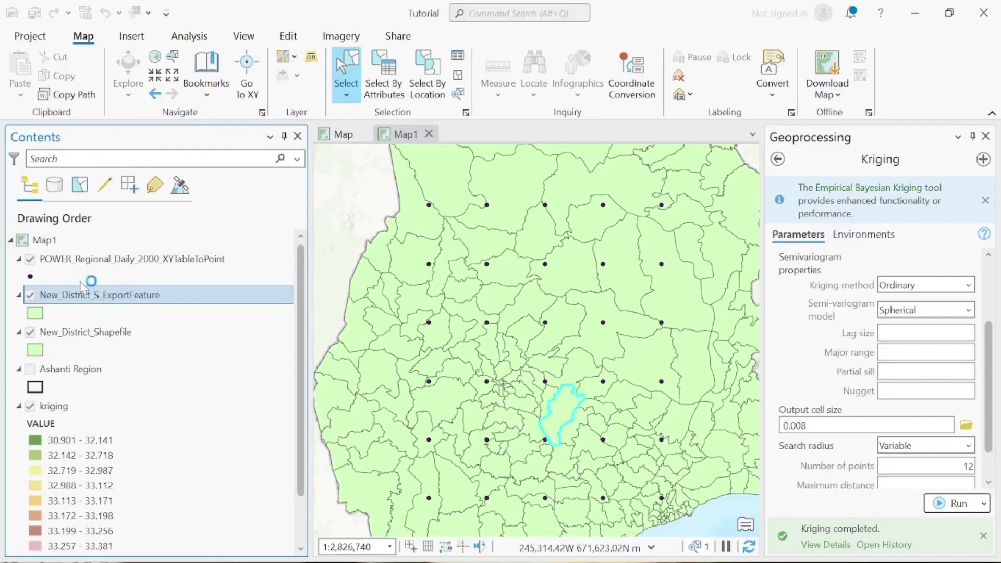
Hide the full New_District_Shapefile layer and remove it from the map
click(30, 334)
right_click(96, 337)
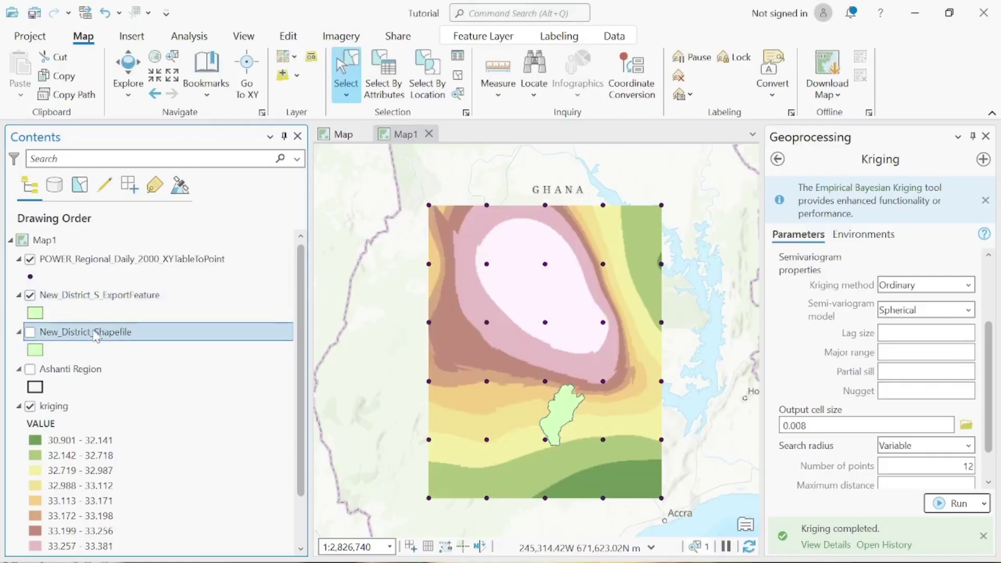
click(130, 42)
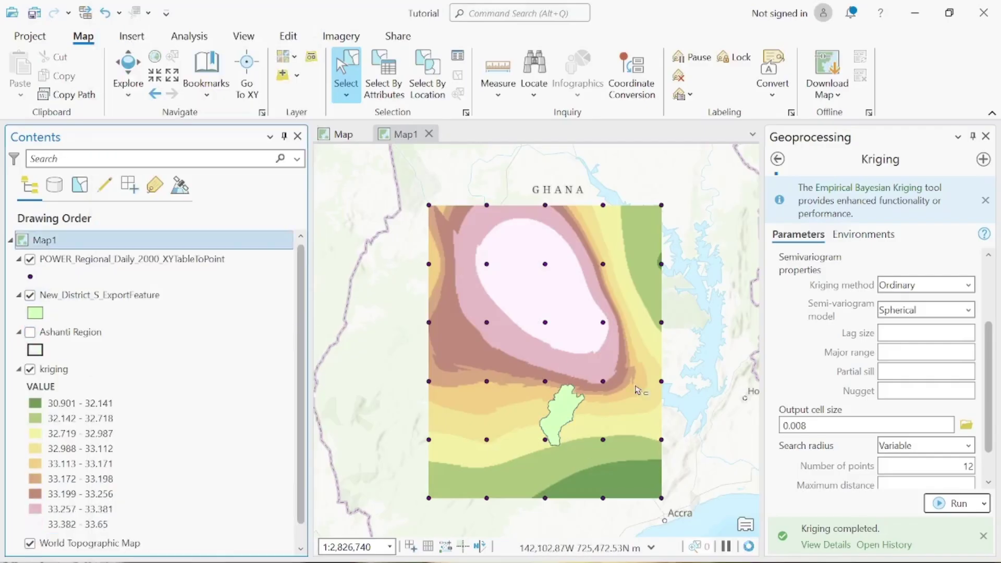
Give the exported district layer the unfilled thick black outline symbol from the ArcGIS 2D gallery
click(33, 313)
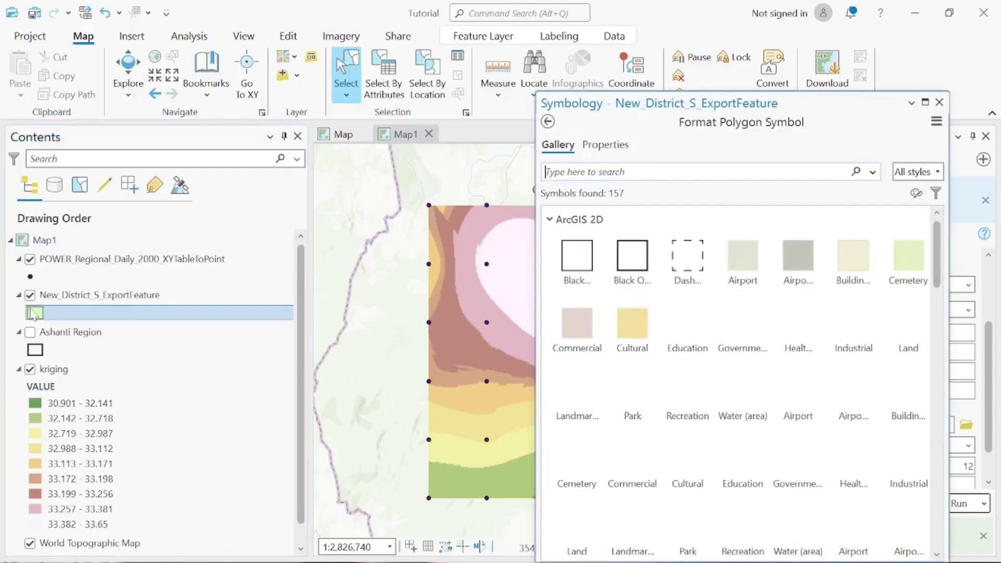
click(630, 260)
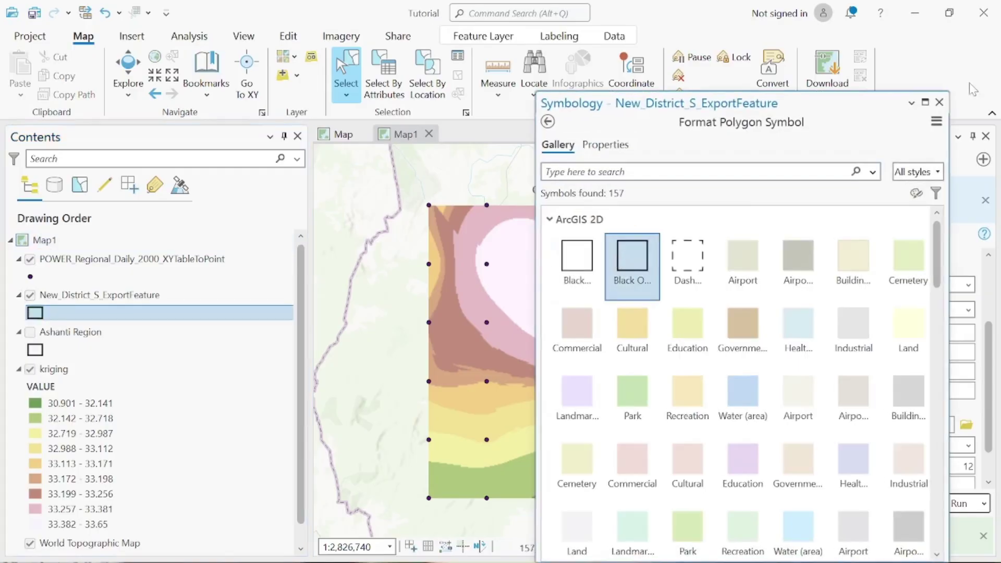
click(938, 103)
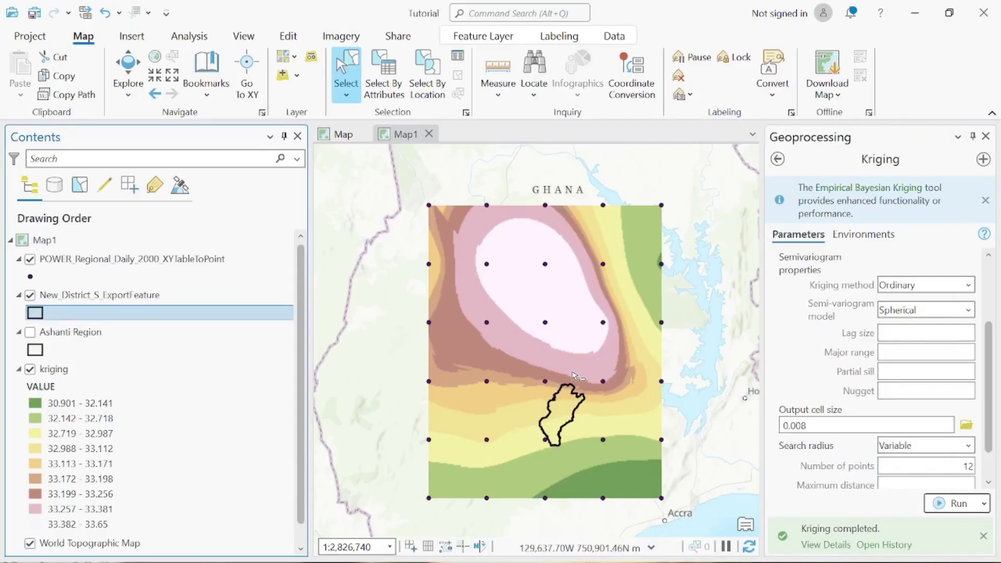
Search the geoprocessing tools for "clip" and open the Clip Raster data management tool
click(984, 137)
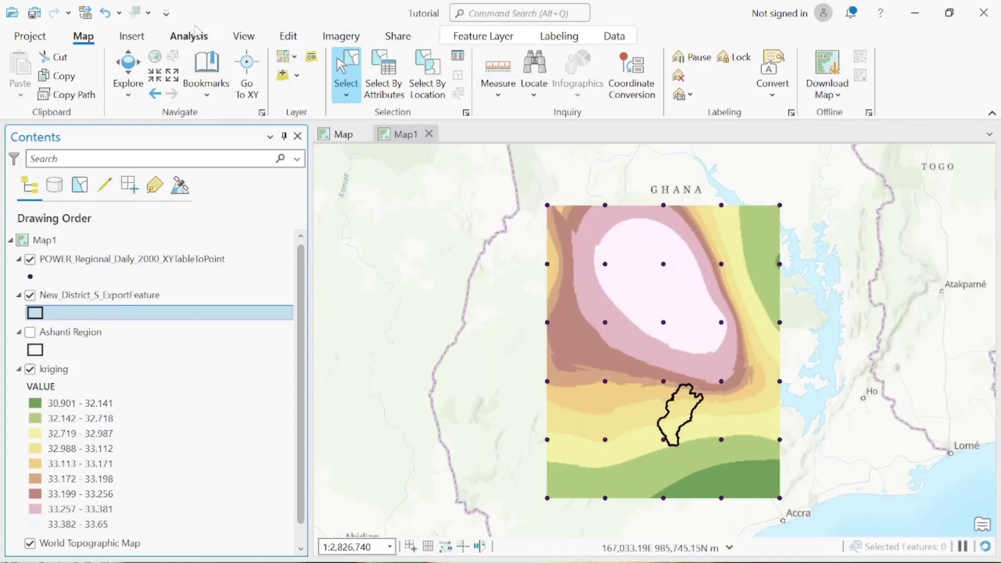
click(208, 39)
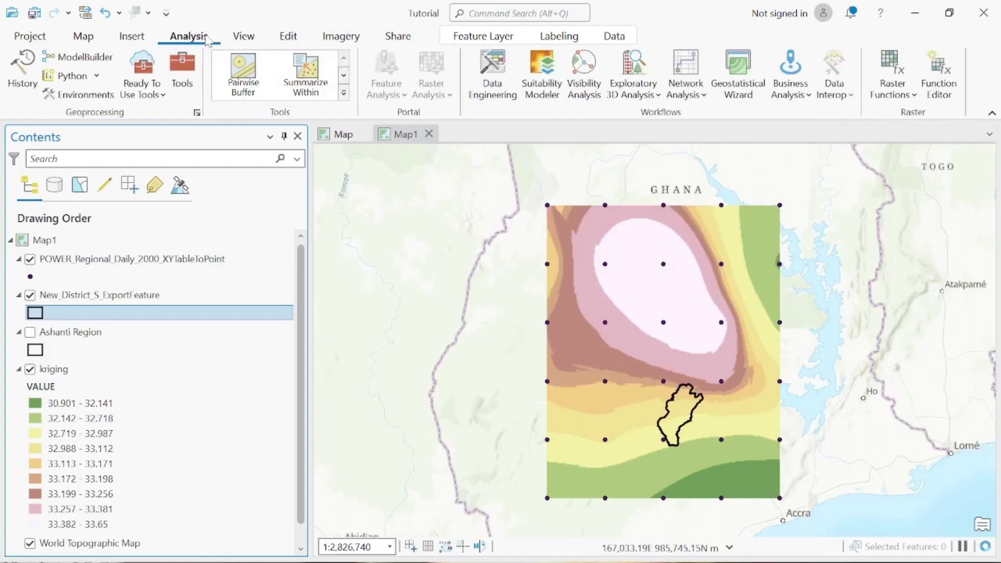
click(182, 68)
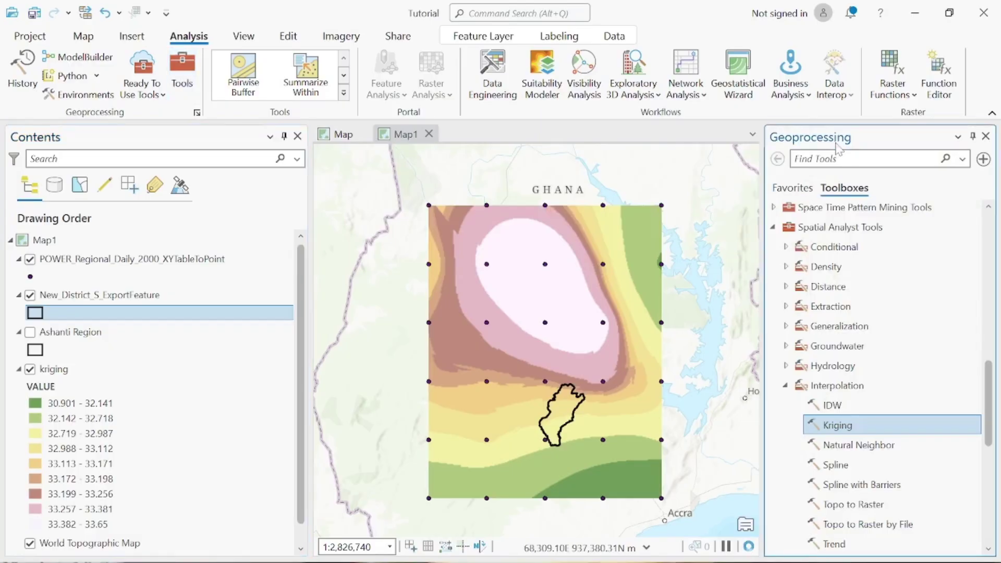
text(c)
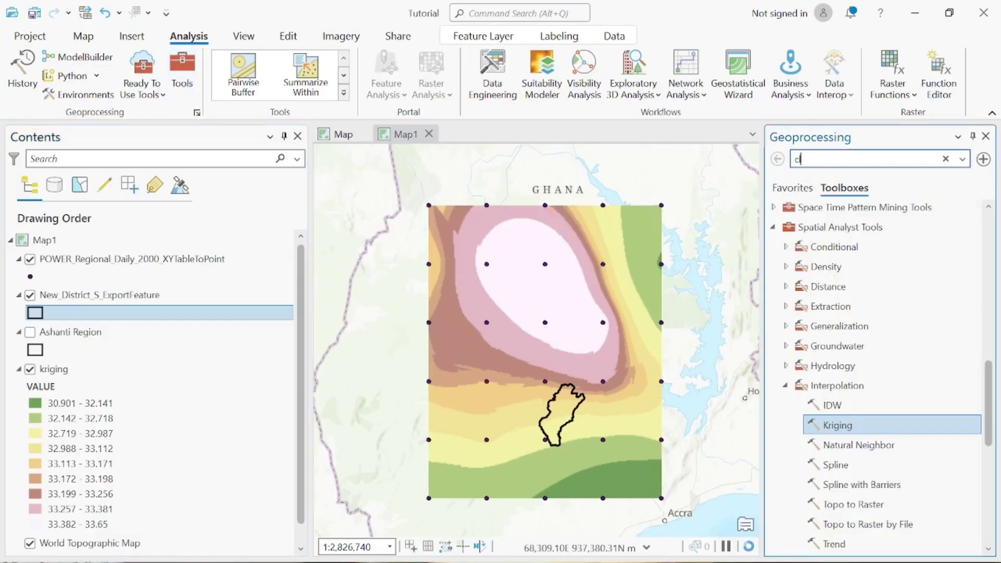
text(lip)
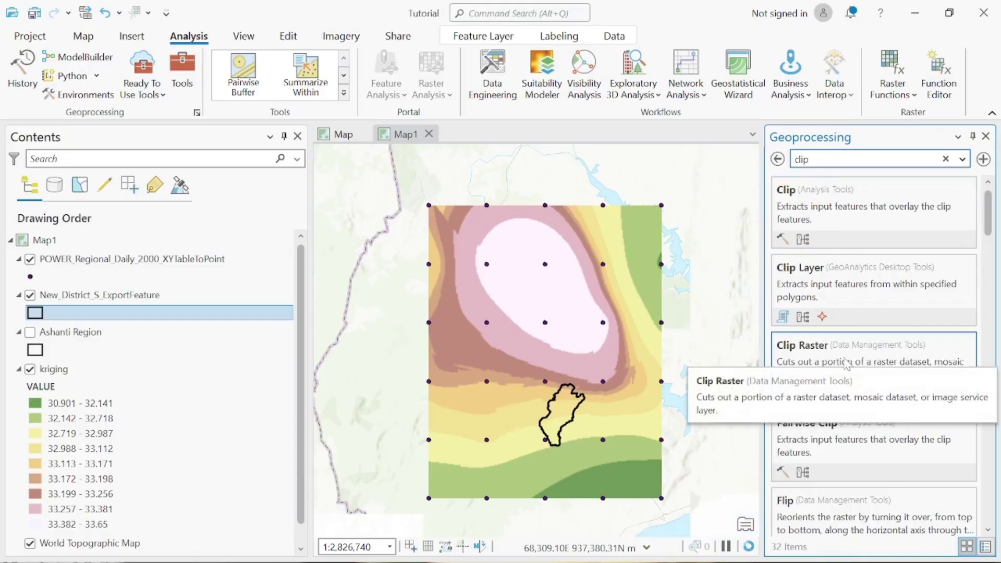
click(822, 362)
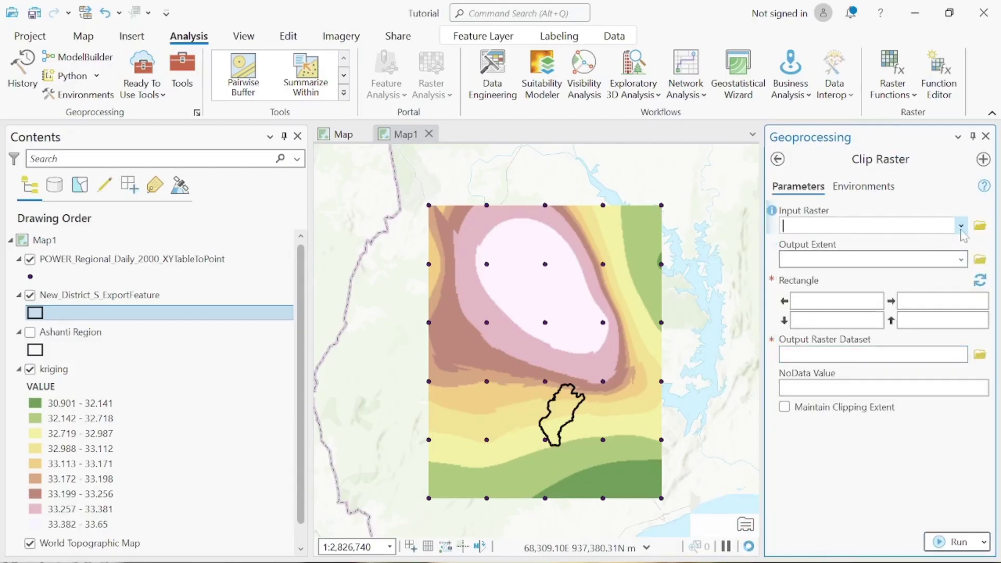
Clip the kriging raster to New_District_S_ExportFeature as kriging_Clip, using the input features for clipping geometry and maintaining the clipping extent
click(961, 226)
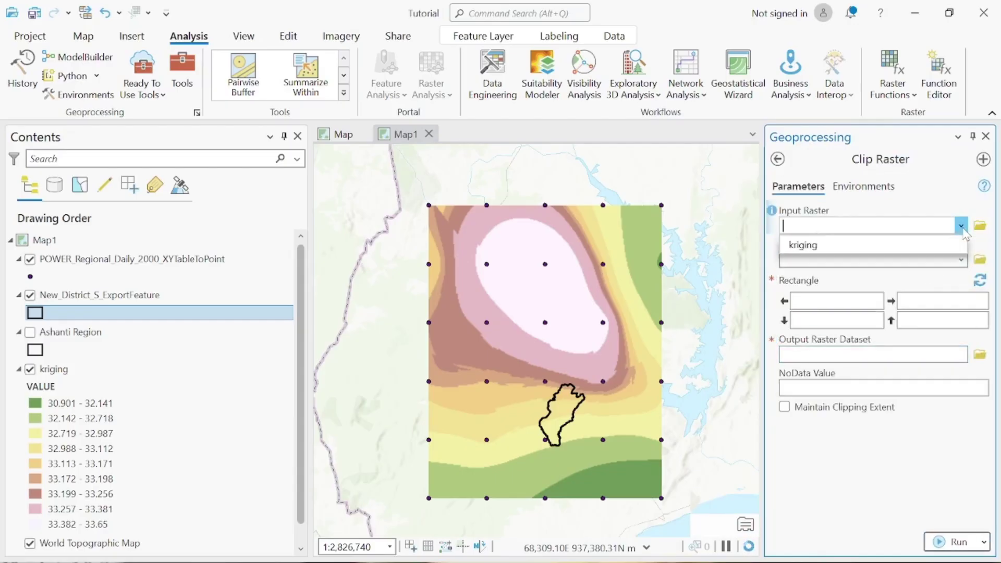
click(938, 246)
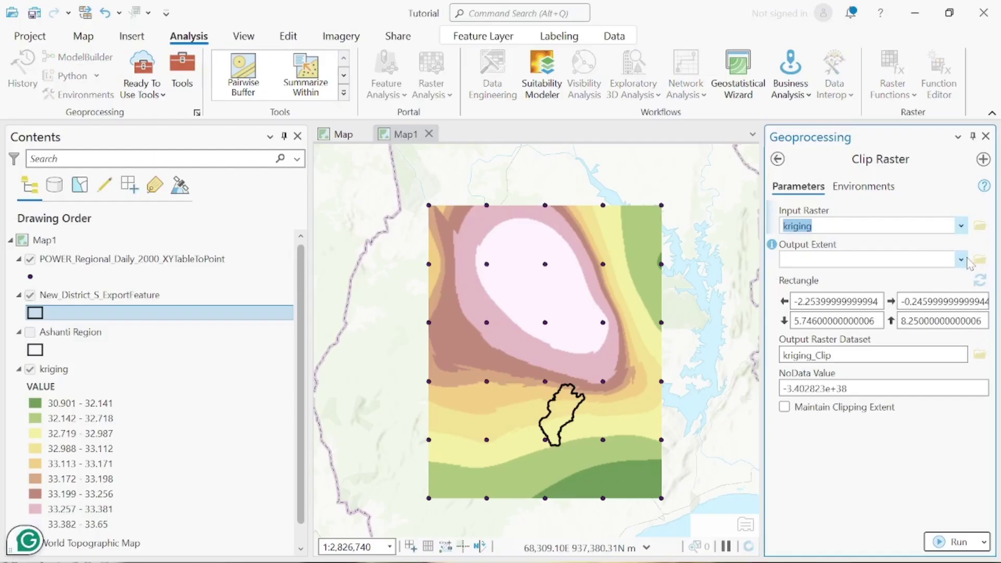
click(930, 259)
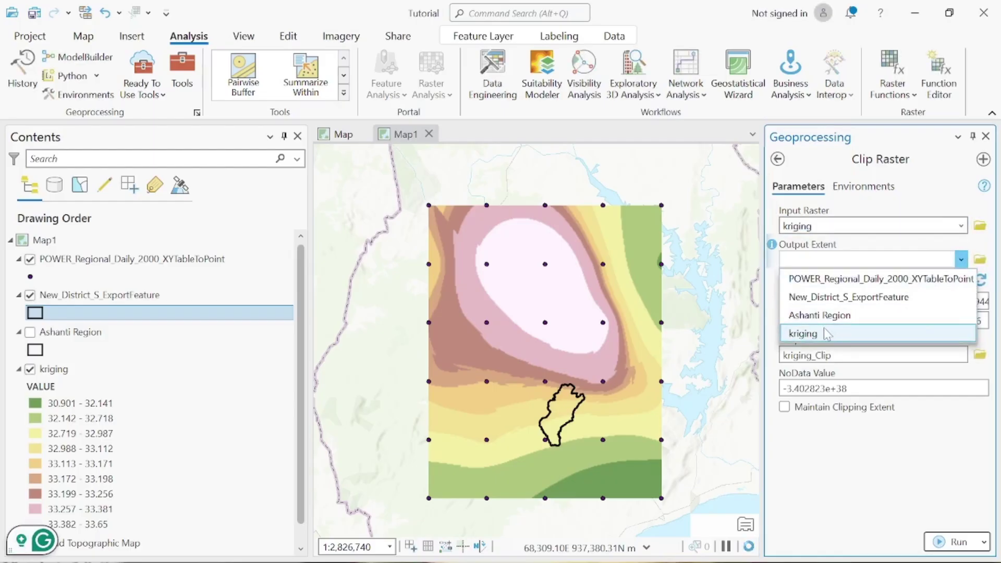
click(853, 298)
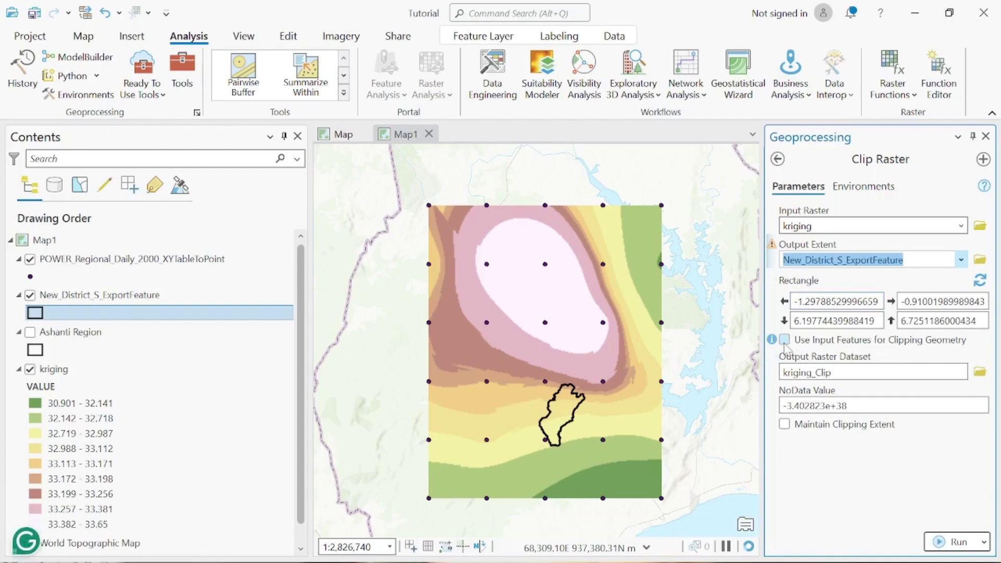
click(784, 339)
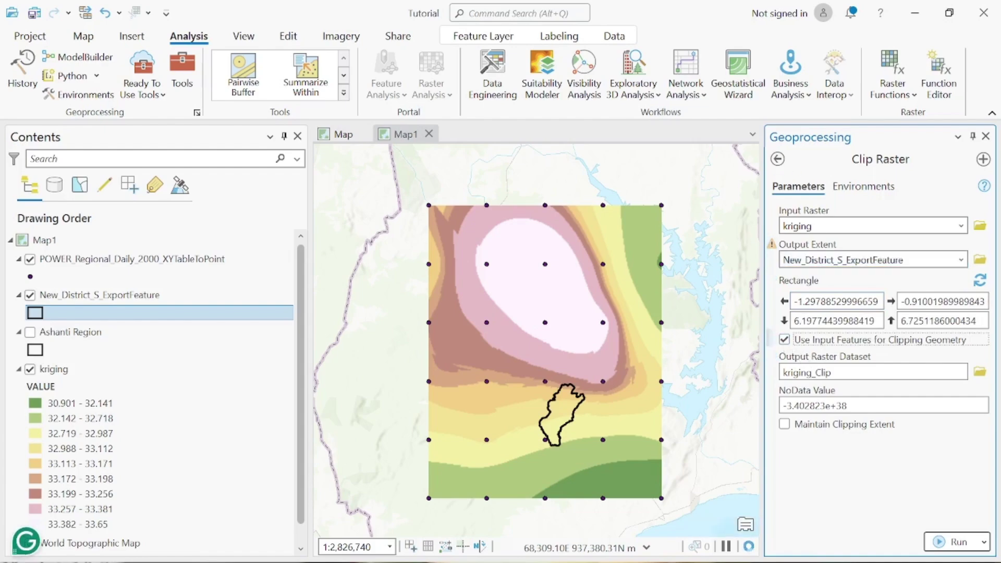
click(784, 425)
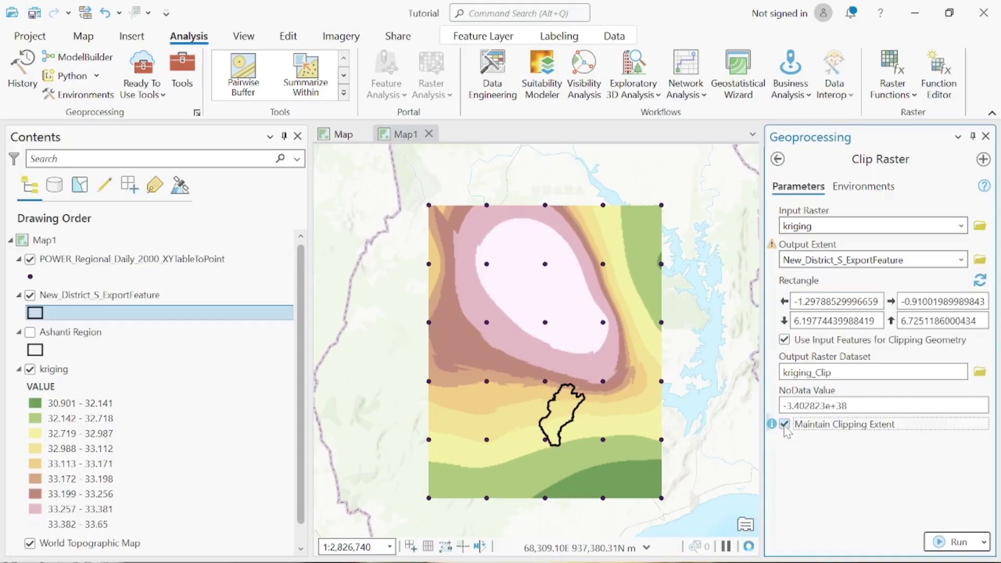
click(943, 542)
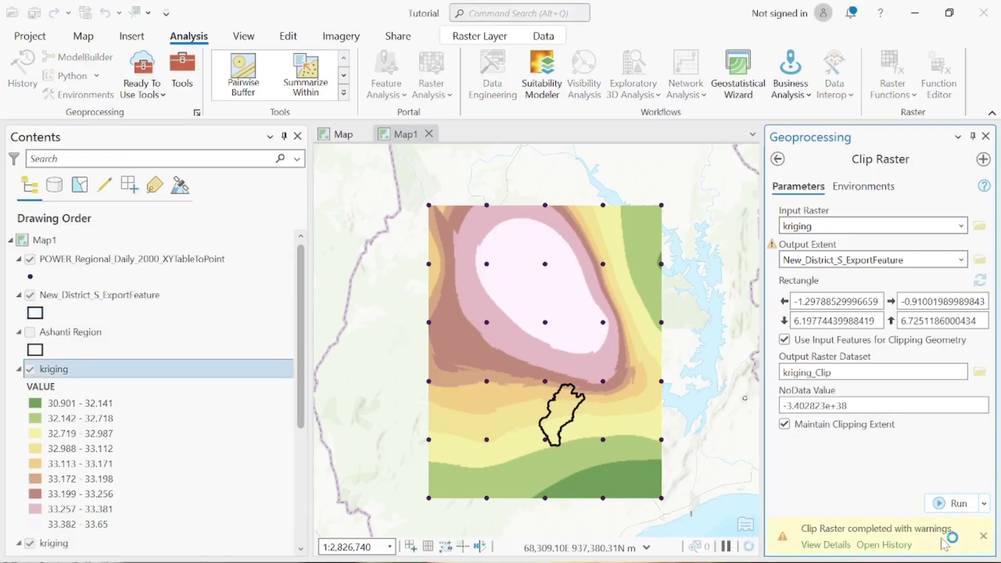
mouse_move(943, 541)
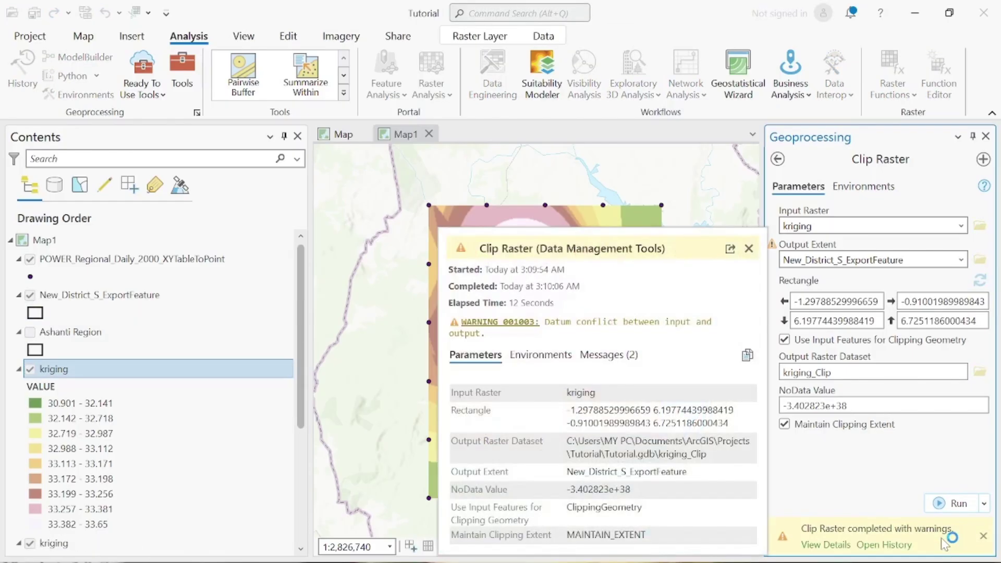
click(748, 248)
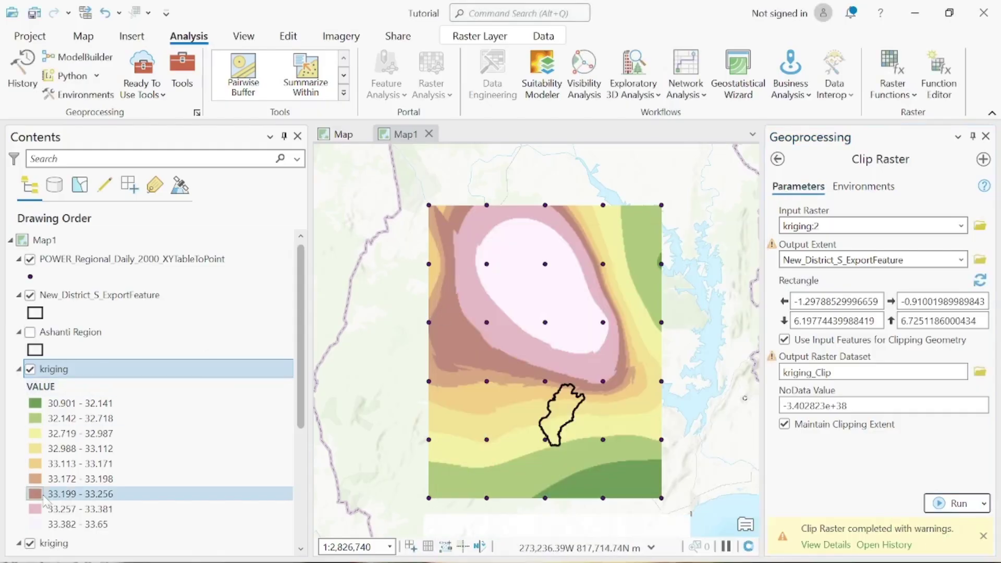
Hide the original full-extent kriging layer and zoom the map to the clipped kriging raster
click(30, 544)
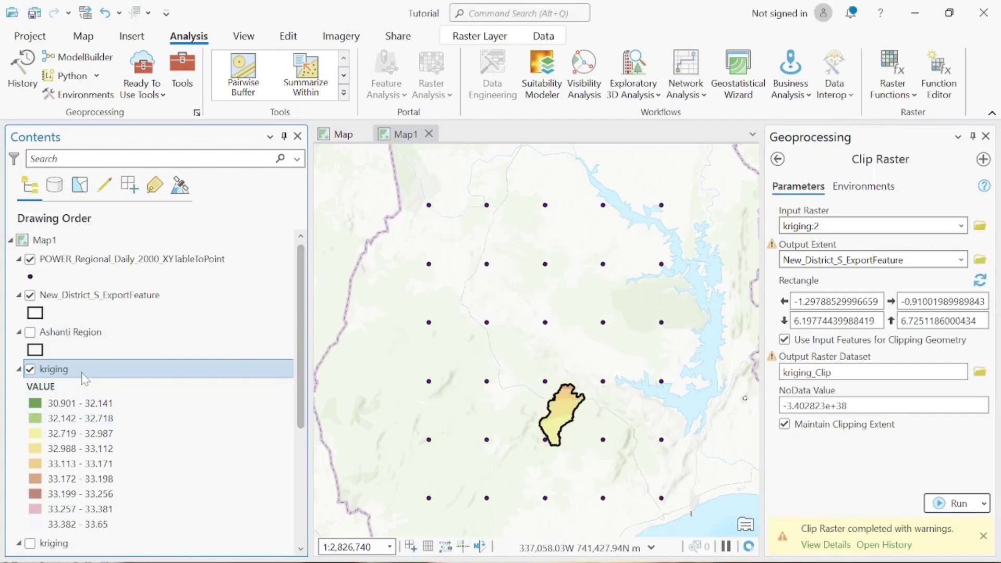
right_click(84, 376)
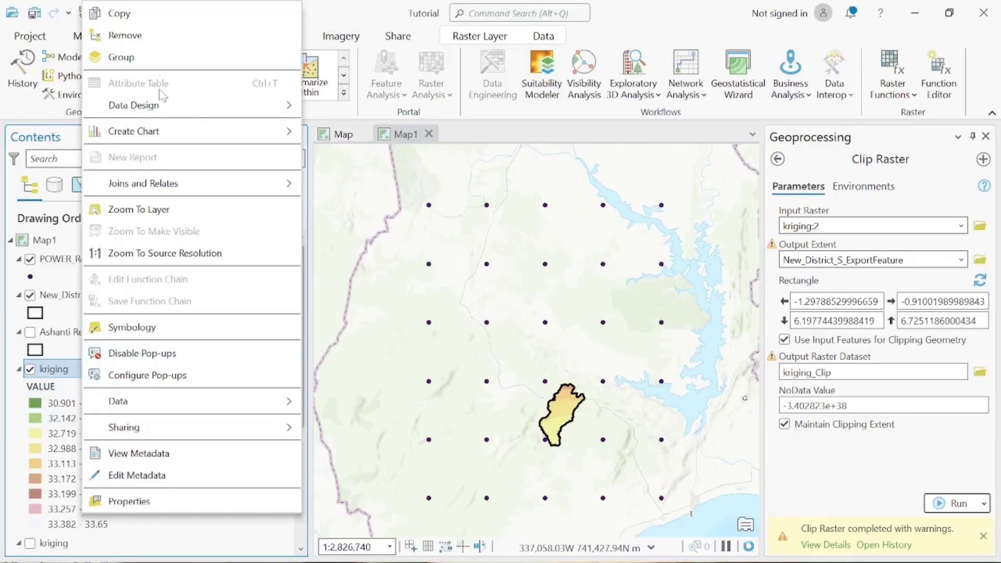
click(174, 210)
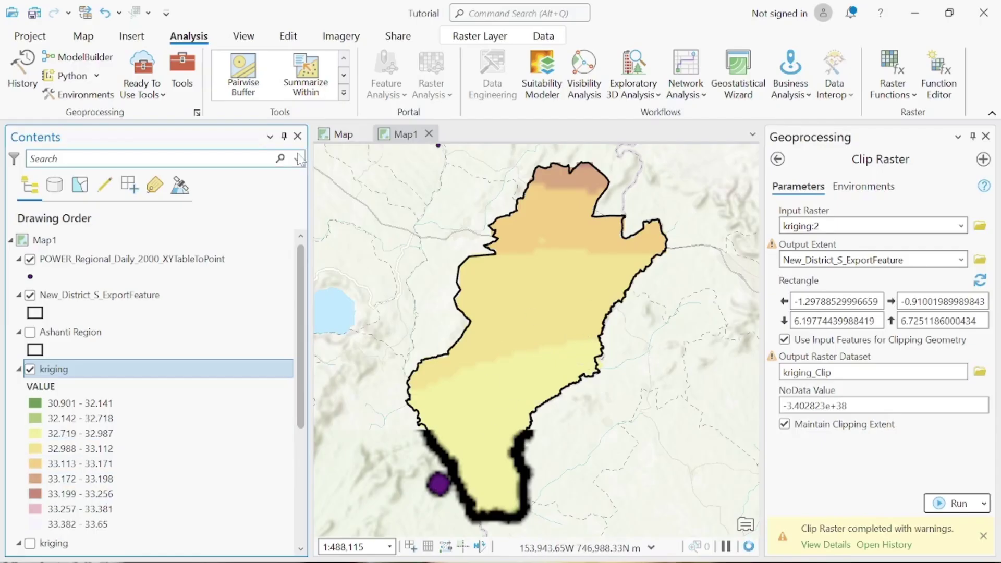
click(84, 36)
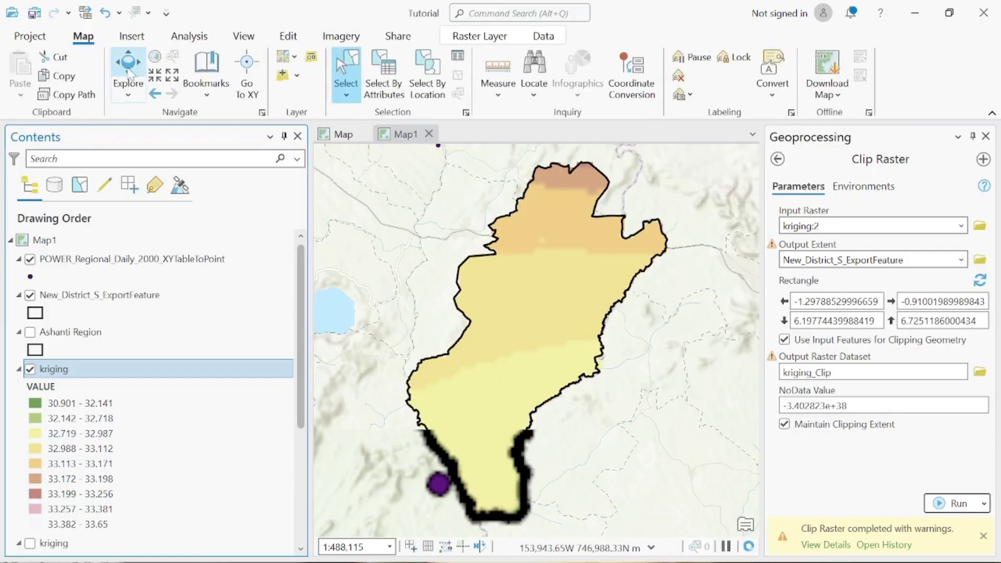
drag(527, 349, 549, 288)
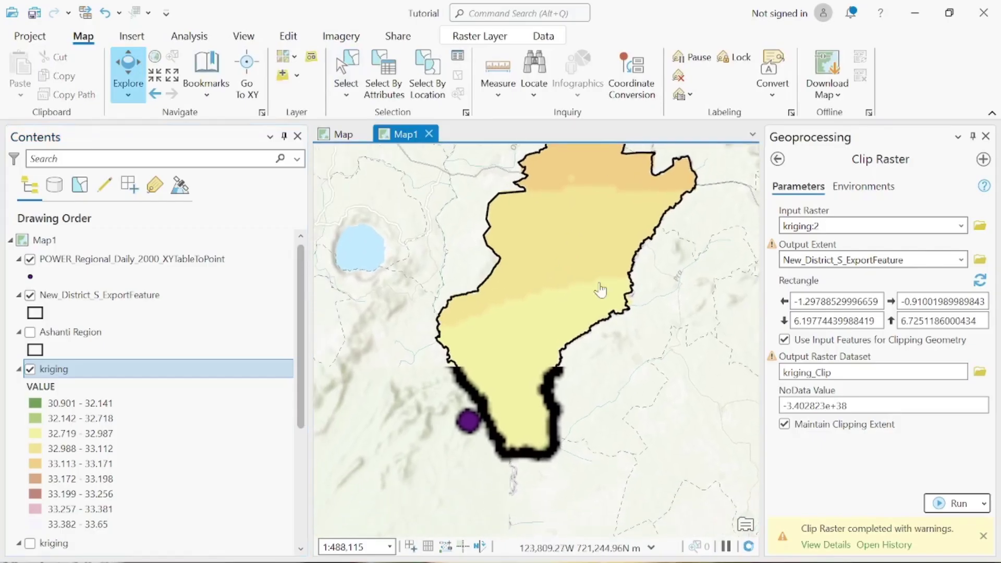
drag(585, 259, 588, 331)
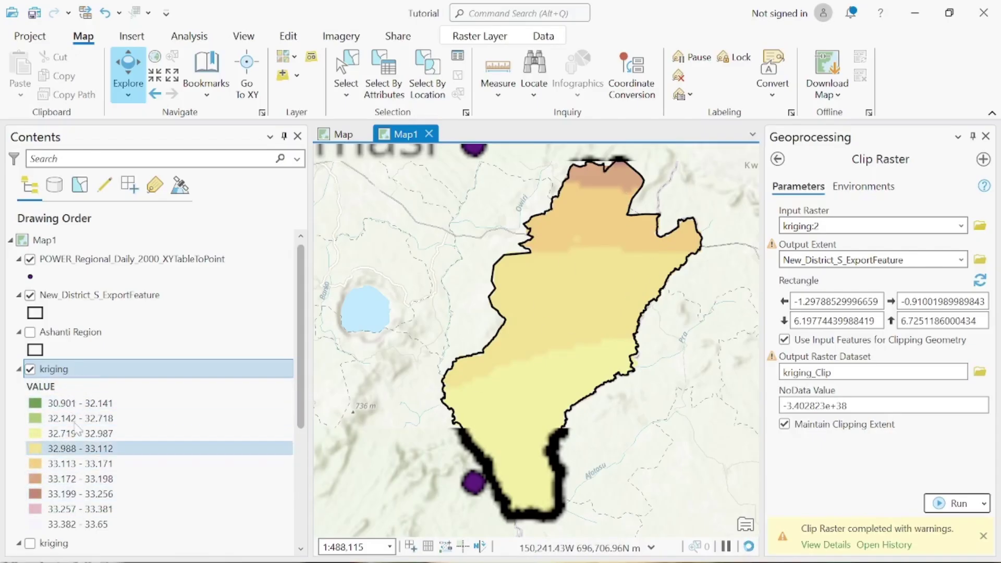
Reduce the clipped kriging layer's classified symbology to 5 classes
right_click(76, 376)
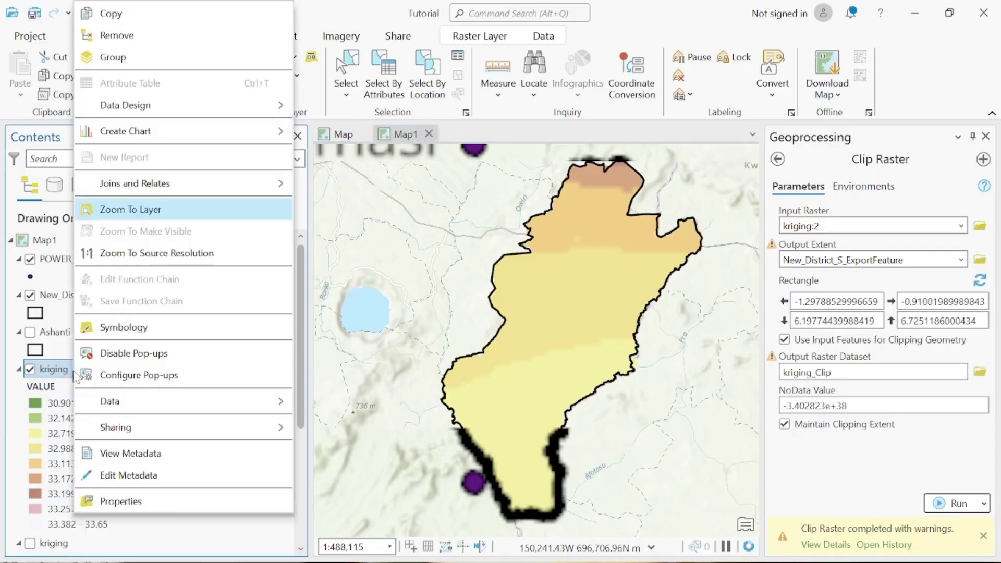
click(160, 326)
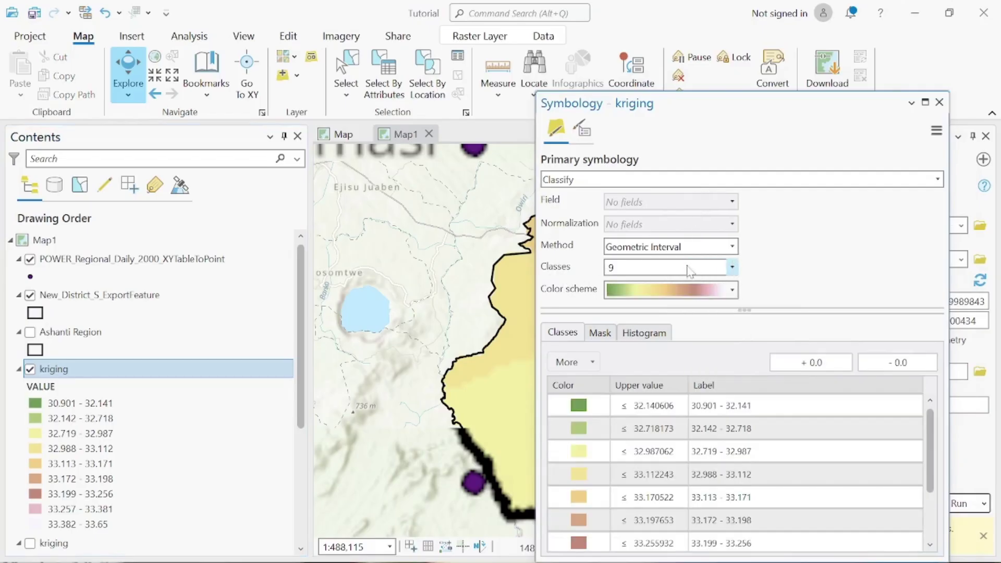
click(734, 267)
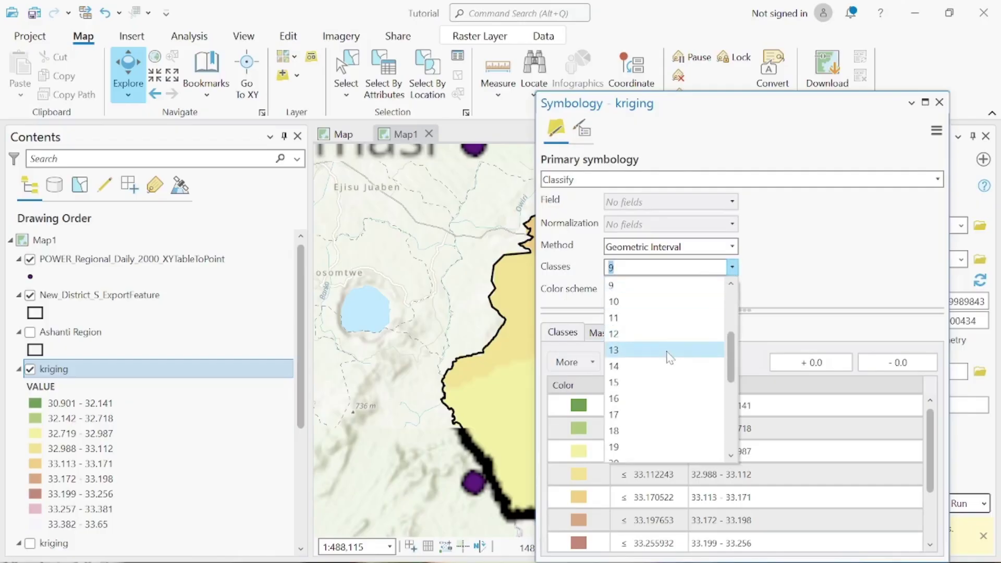
scroll(667, 354, up, 3)
click(625, 350)
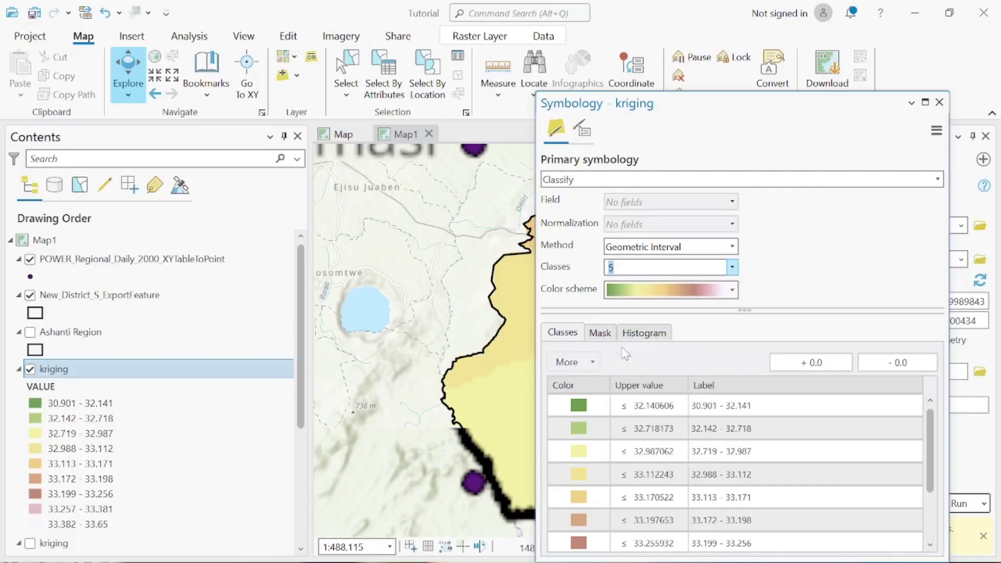
Apply the green-yellow-red color scheme to the clipped kriging layer and close its symbology settings
click(731, 291)
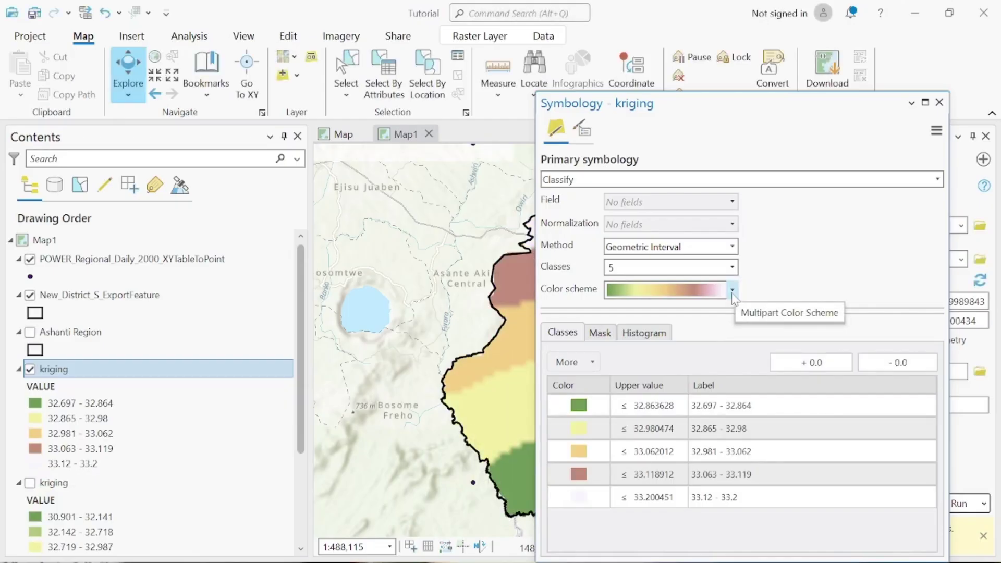
click(732, 292)
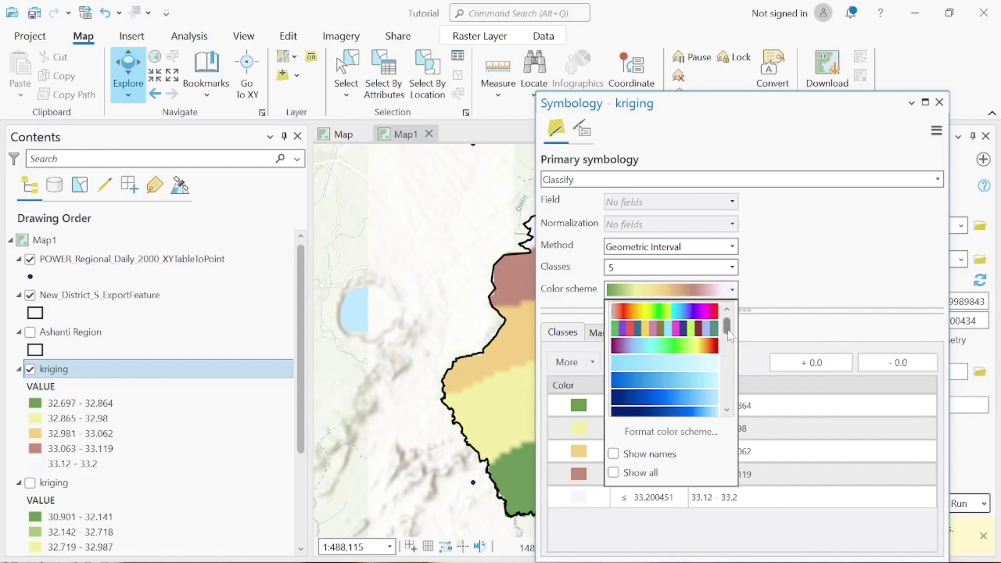
drag(726, 329, 722, 370)
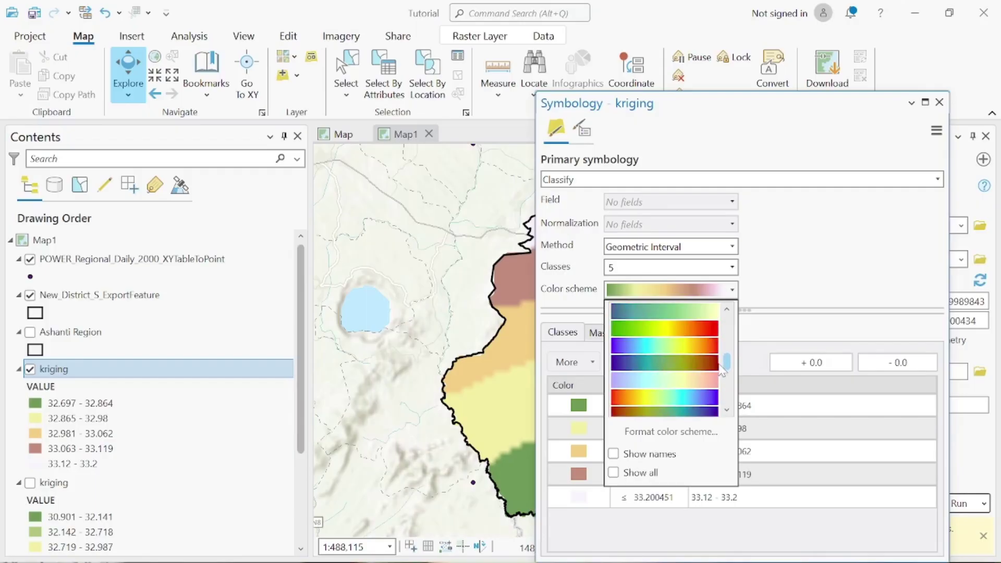
click(679, 331)
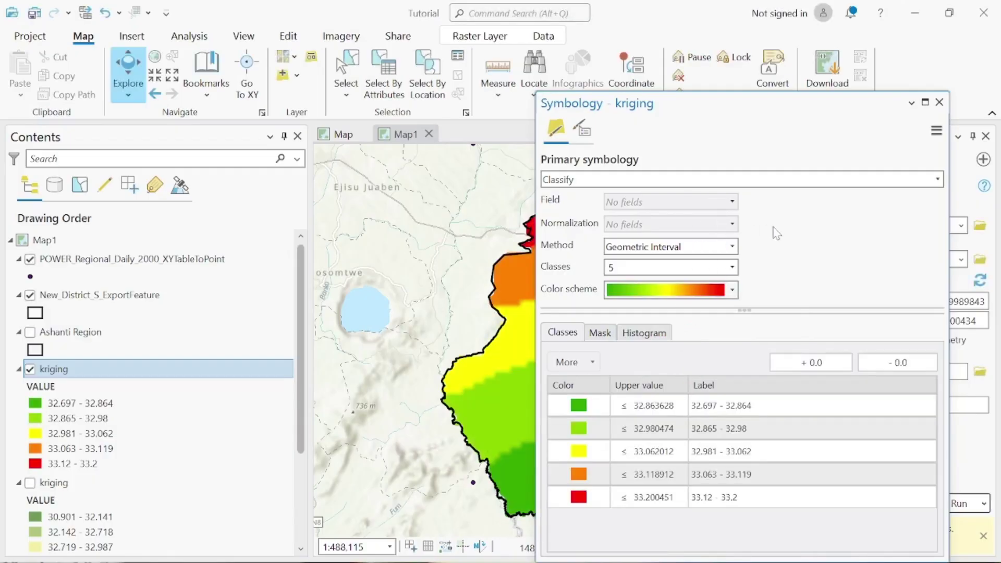
click(939, 102)
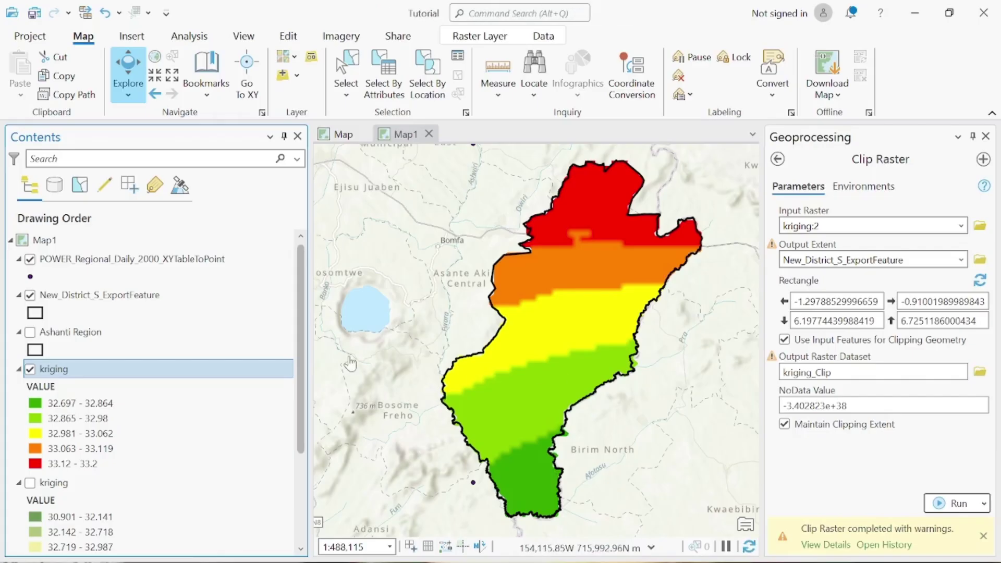
Hide the clipped kriging layer and reopen the geoprocessing toolboxes at the Spatial Analyst interpolation tools
click(30, 369)
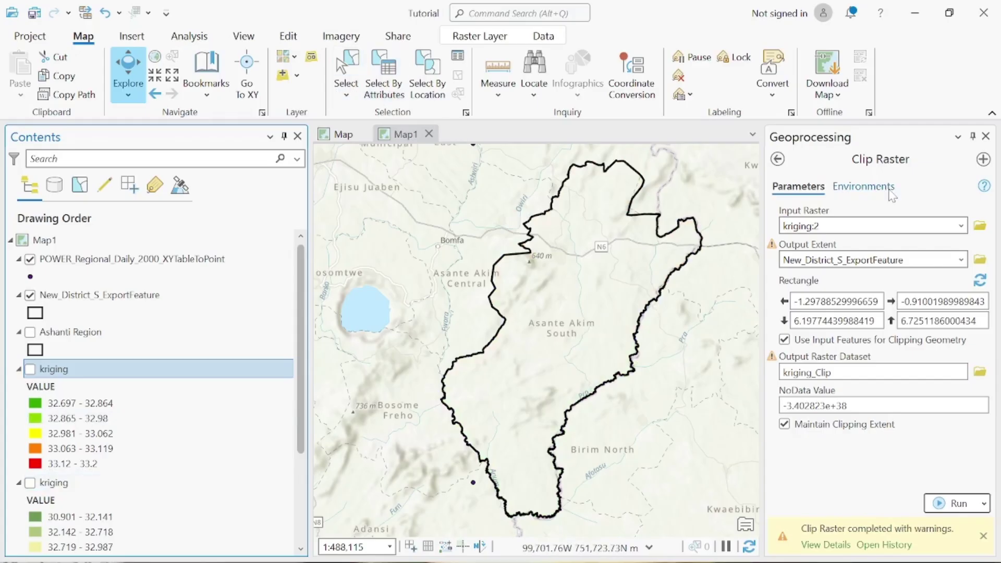
click(985, 136)
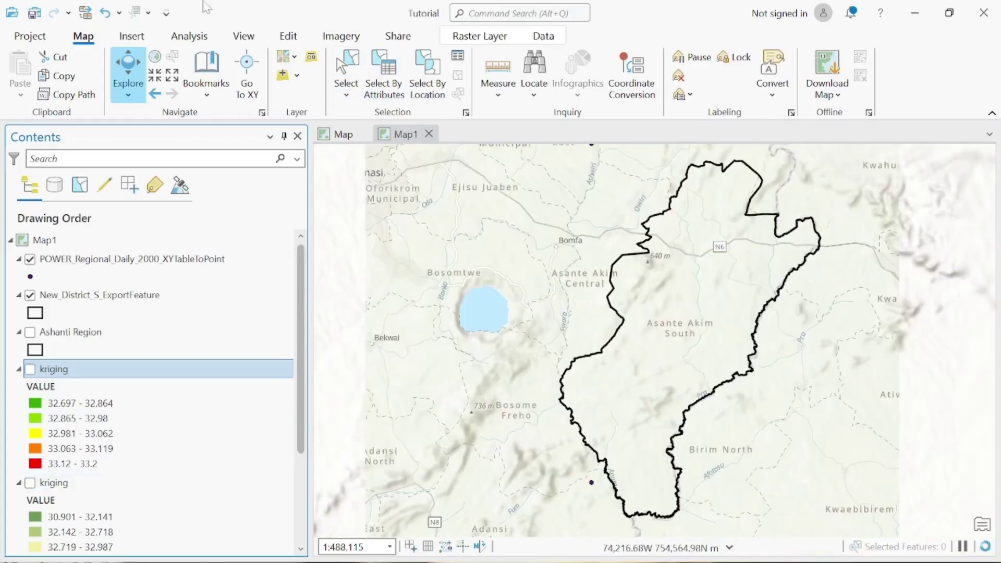
click(187, 42)
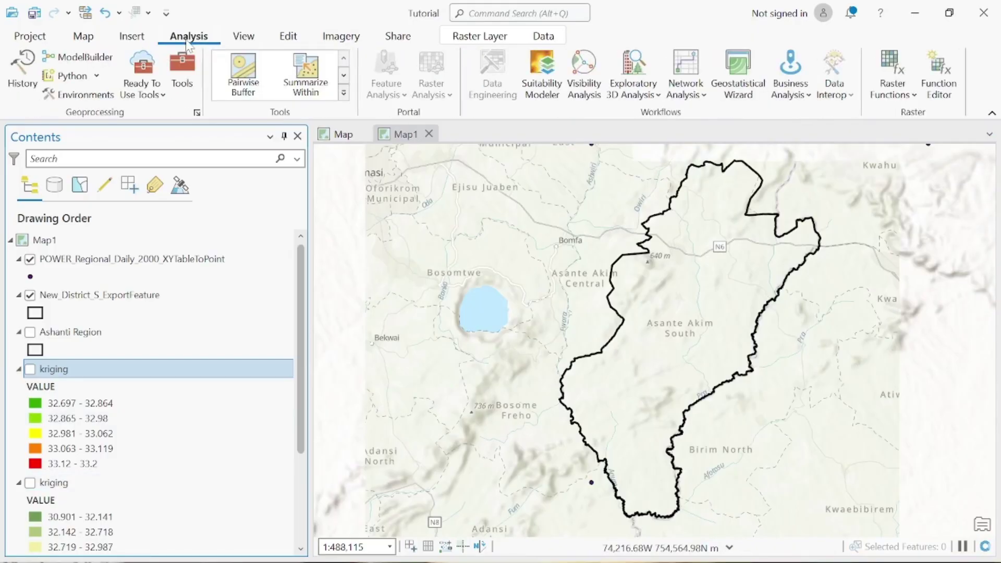
click(244, 41)
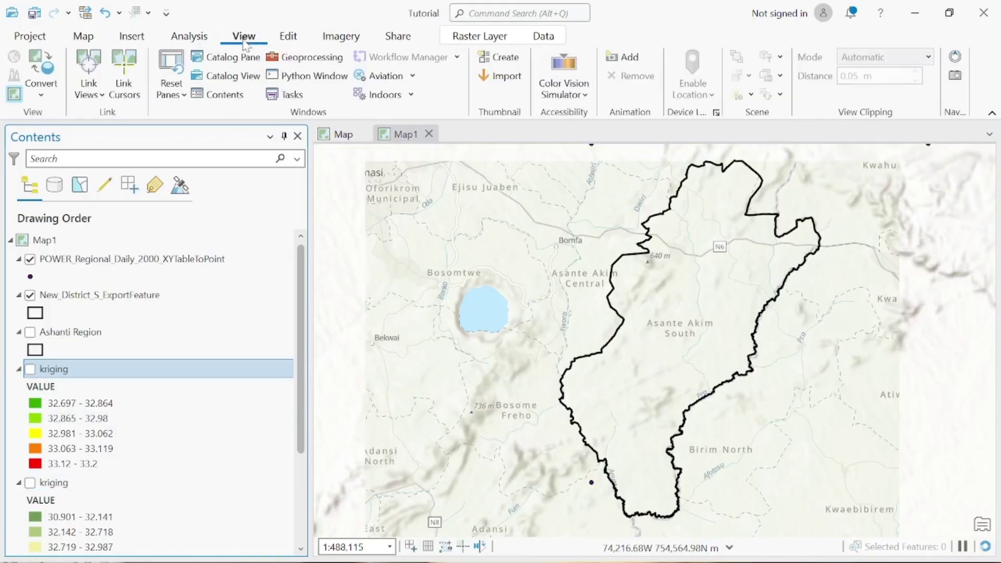
click(191, 37)
click(184, 65)
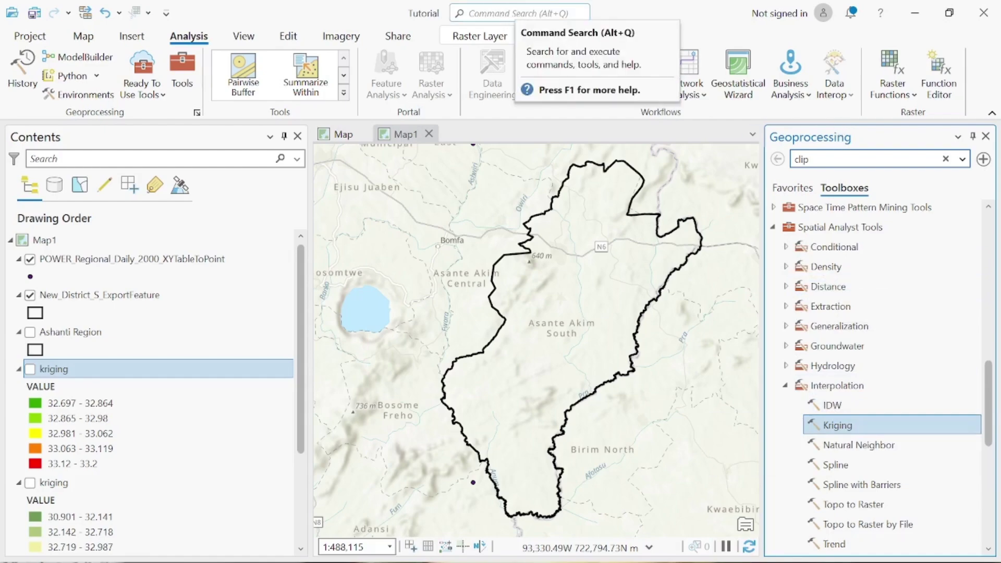
Set up the IDW tool with POWER_Regional_Daily_2000_XYTableToPoint as input points and T2M_MAX as the Z value field
double_click(832, 405)
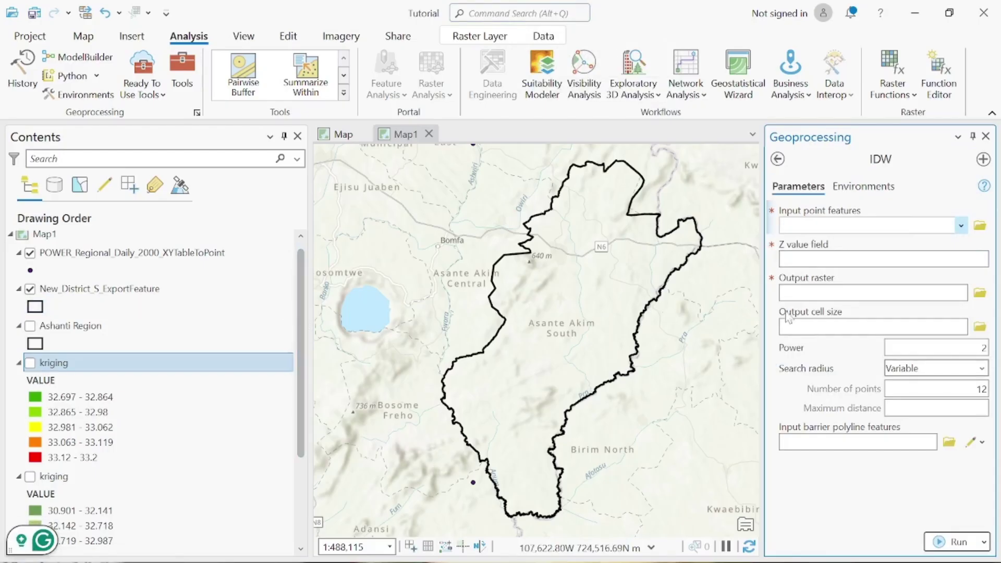
click(961, 225)
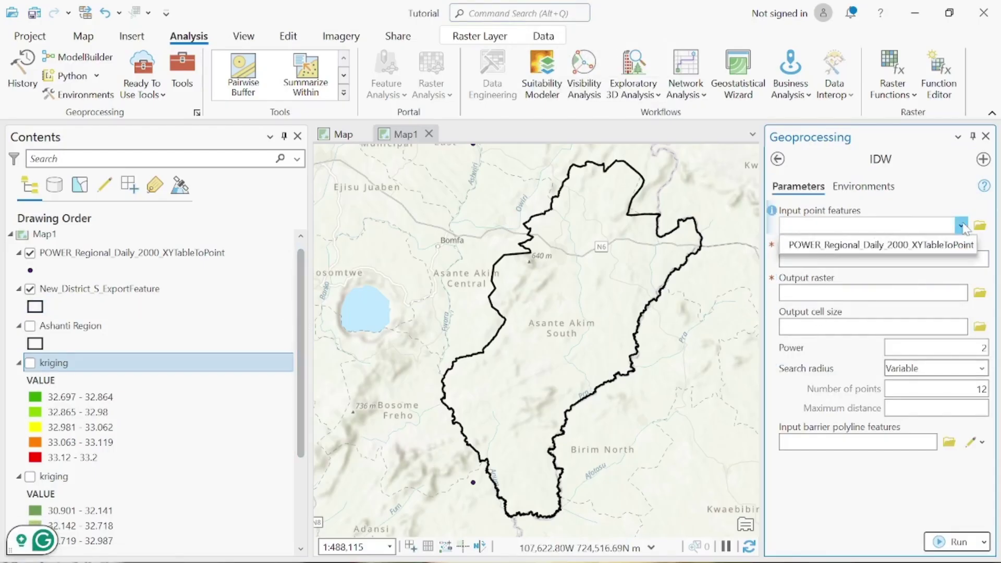
click(945, 247)
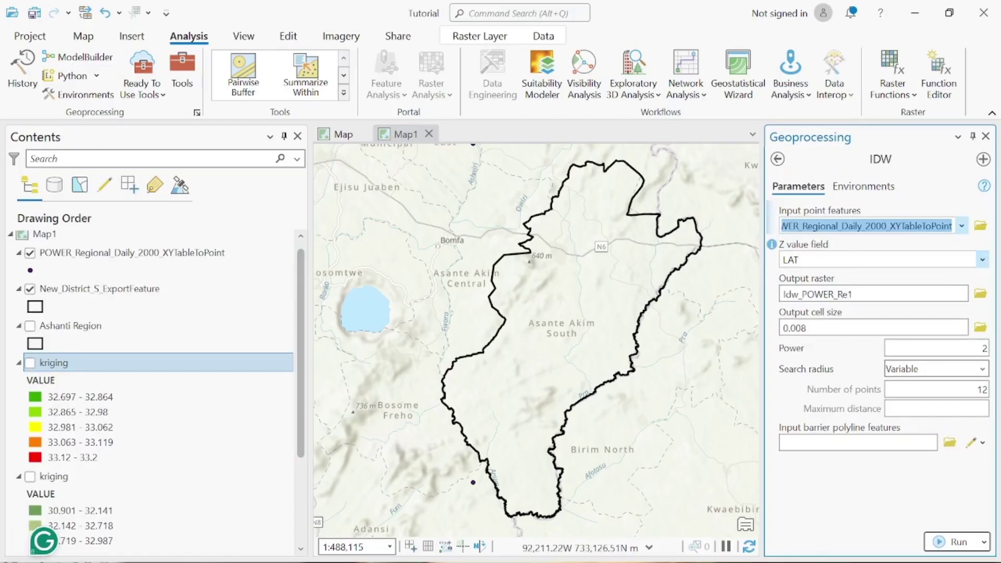
click(982, 263)
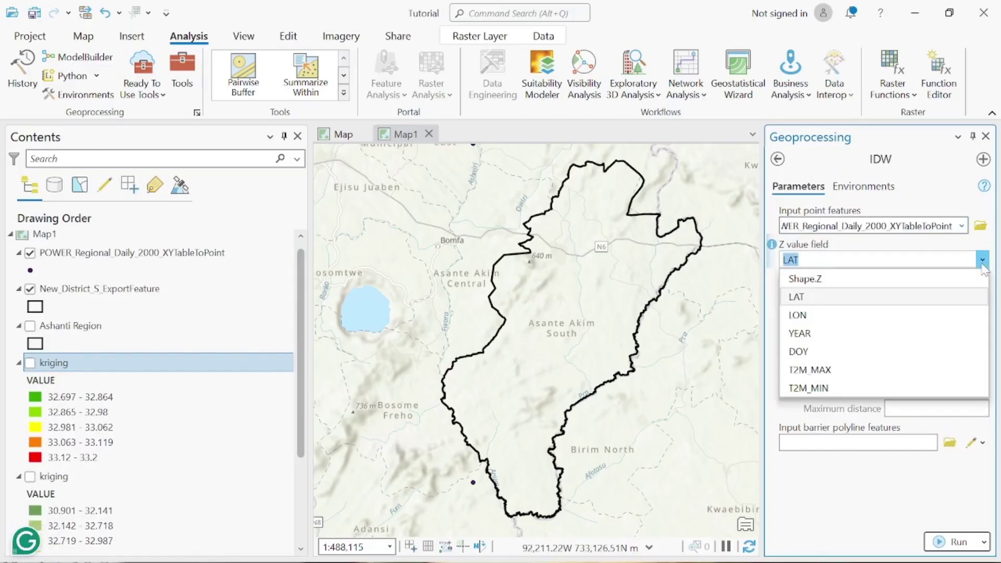
click(823, 371)
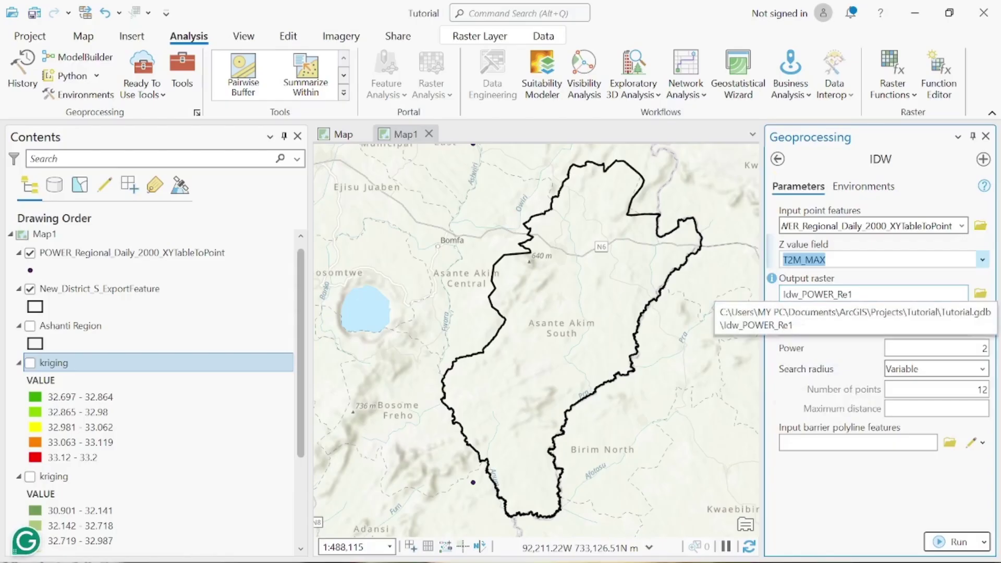
Name the output raster IDW in the interpolaion folder and run the IDW interpolation
click(980, 294)
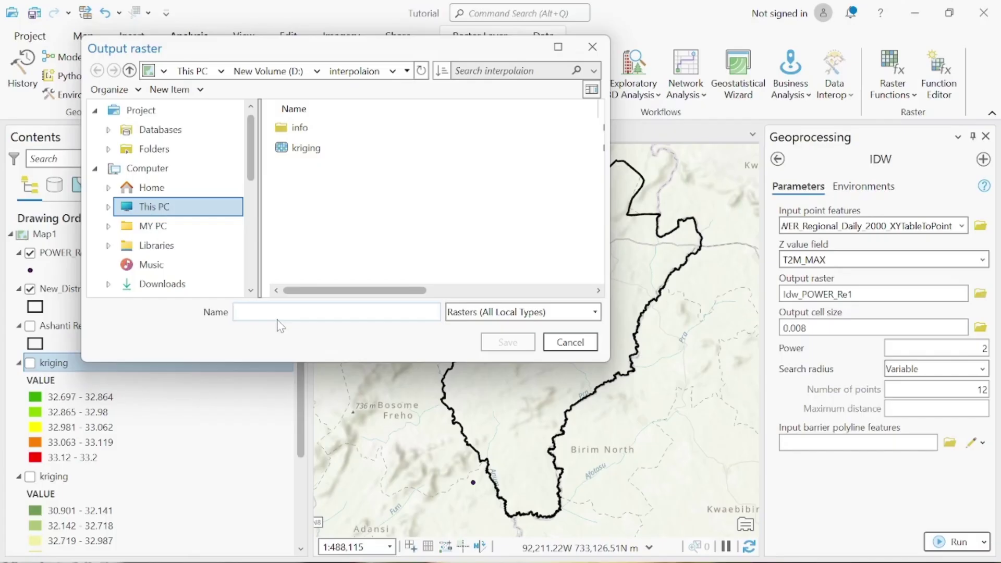
text(I)
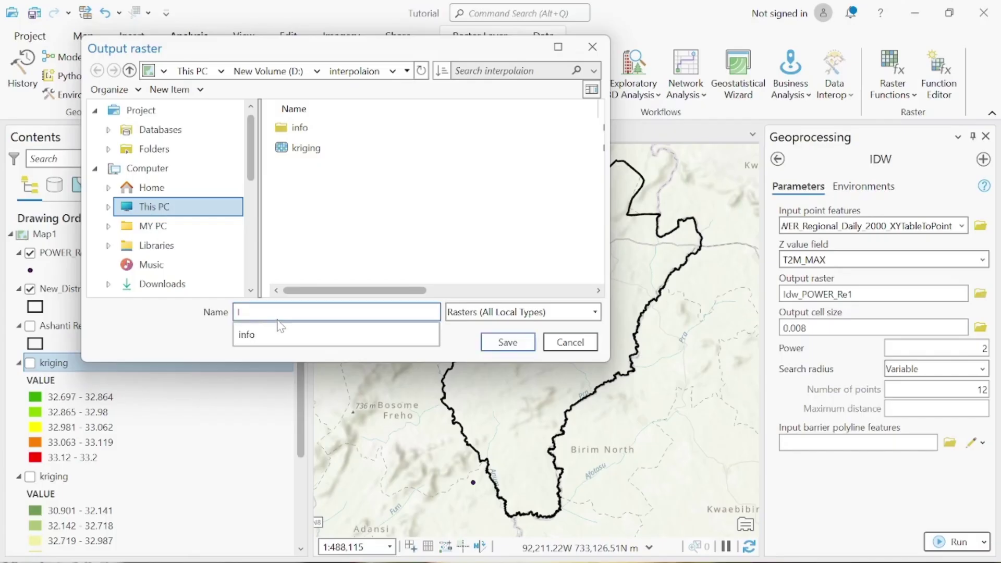
text(DW)
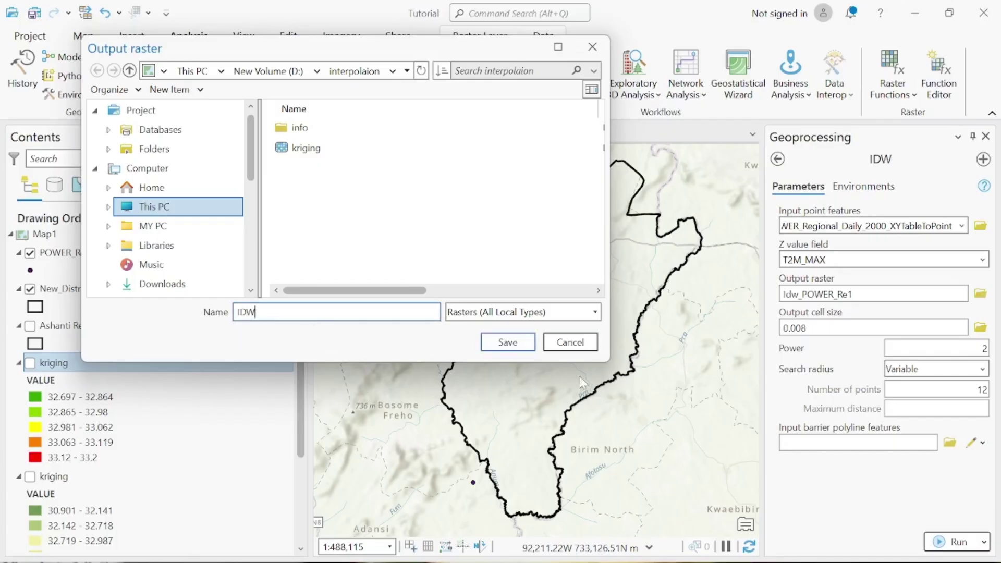
click(508, 343)
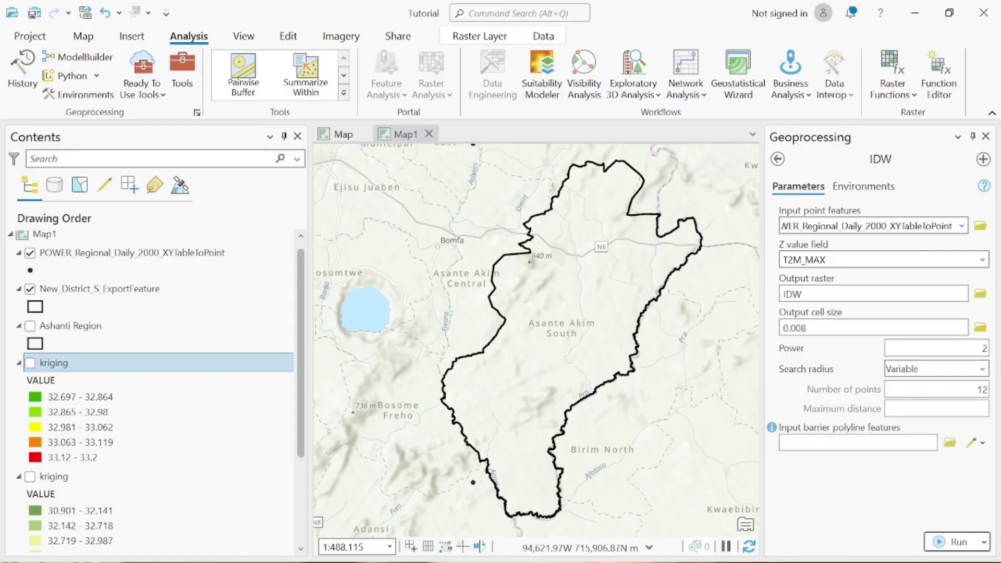
click(954, 542)
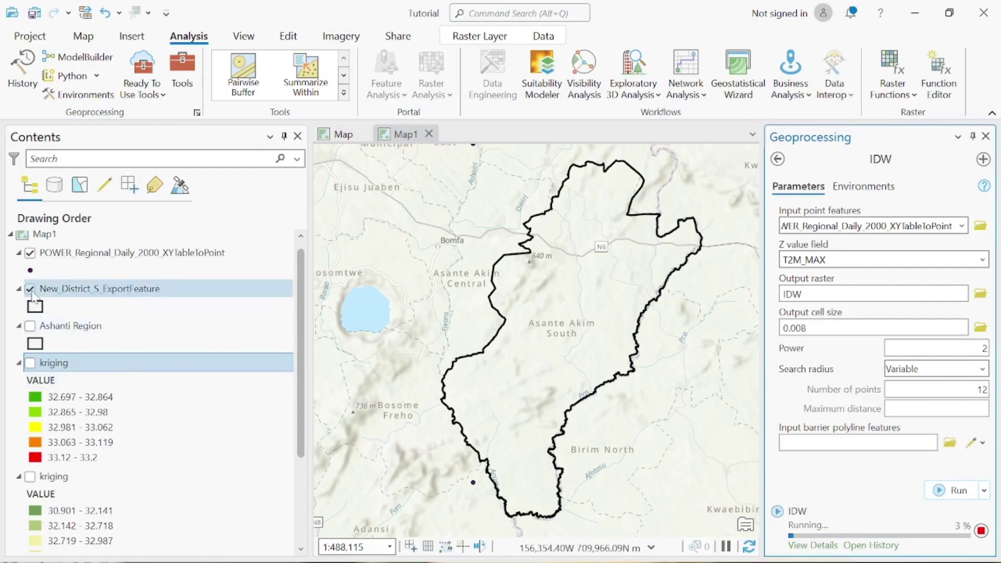
Hide the New_District_S_ExportFeature layer and zoom the map to the full extent of the IDW raster
click(31, 290)
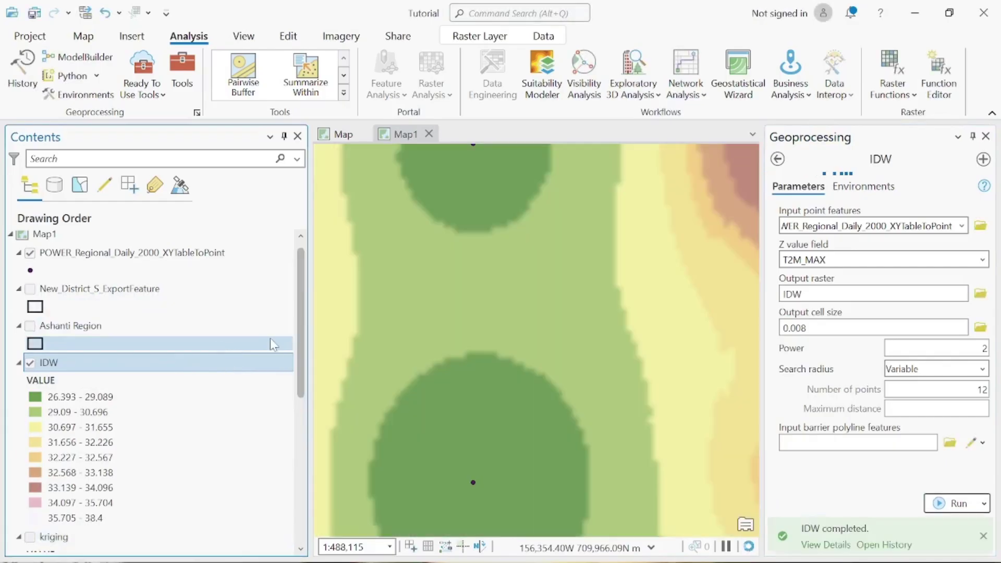
right_click(130, 370)
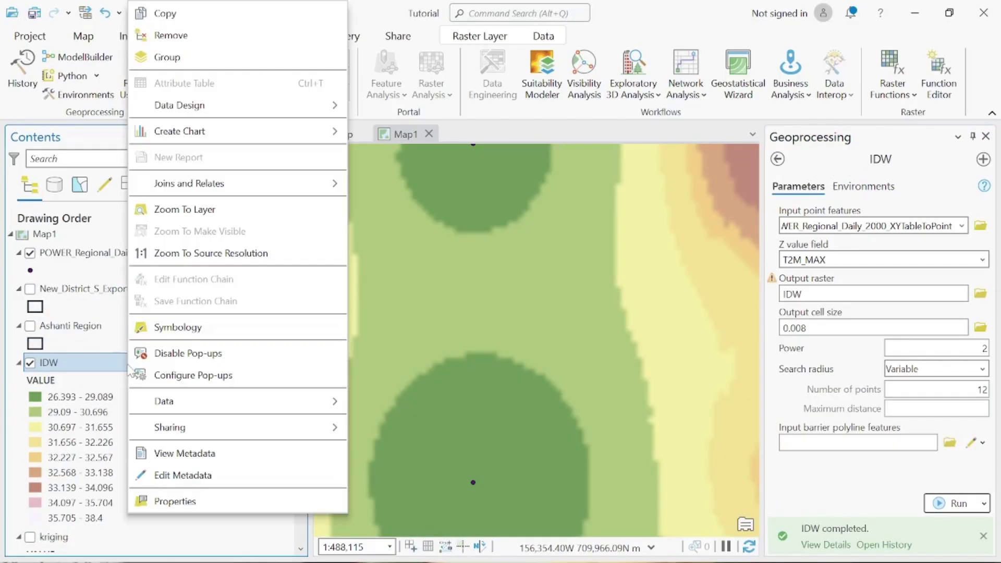
click(194, 218)
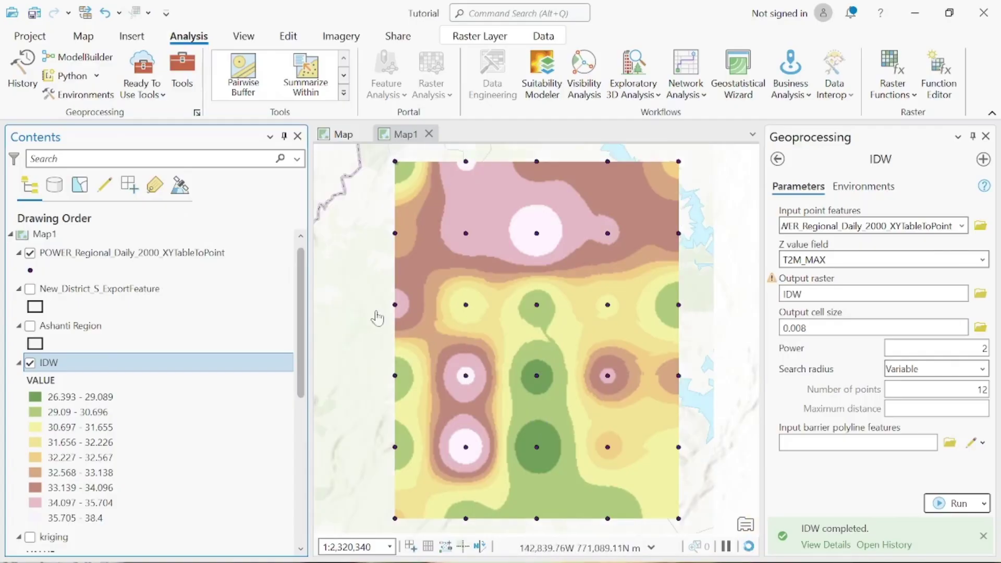
drag(300, 261, 301, 295)
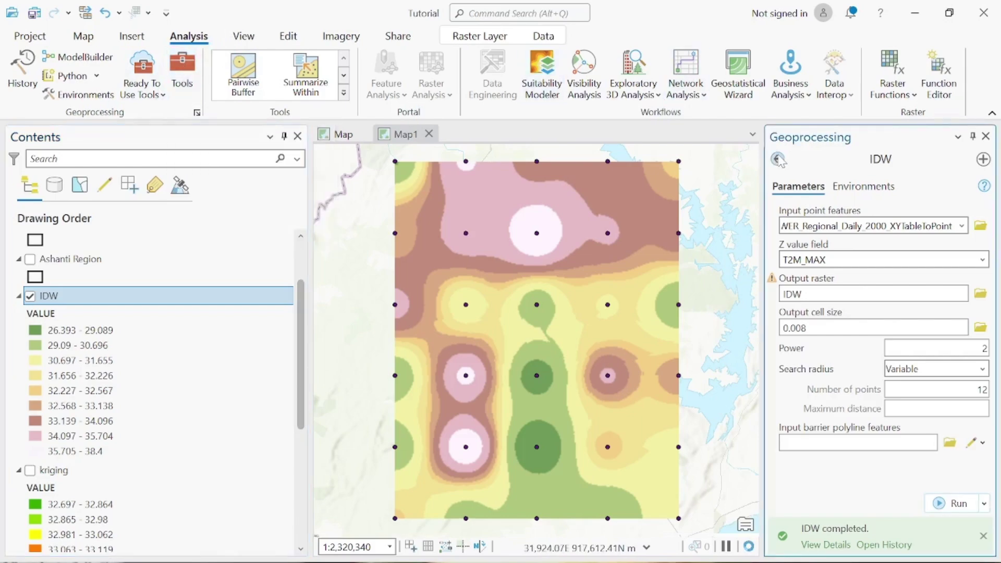
Find the Clip Raster tool and set the IDW raster as its input
click(778, 159)
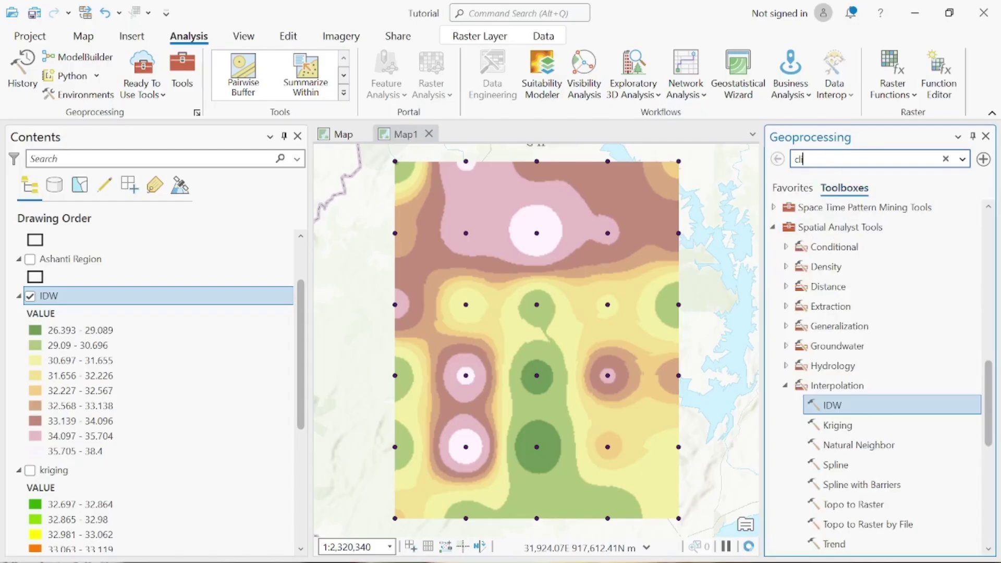
text(iP)
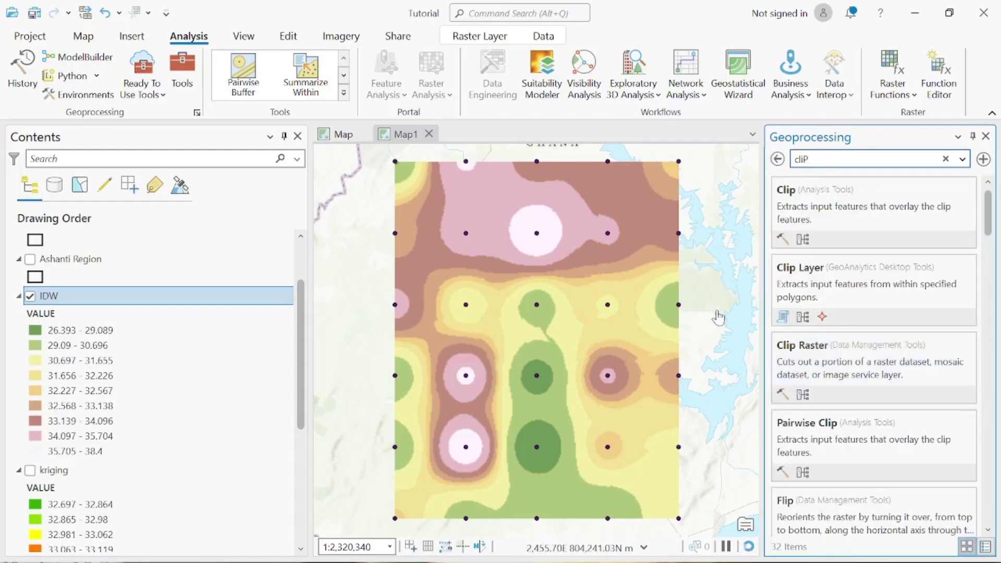
click(801, 360)
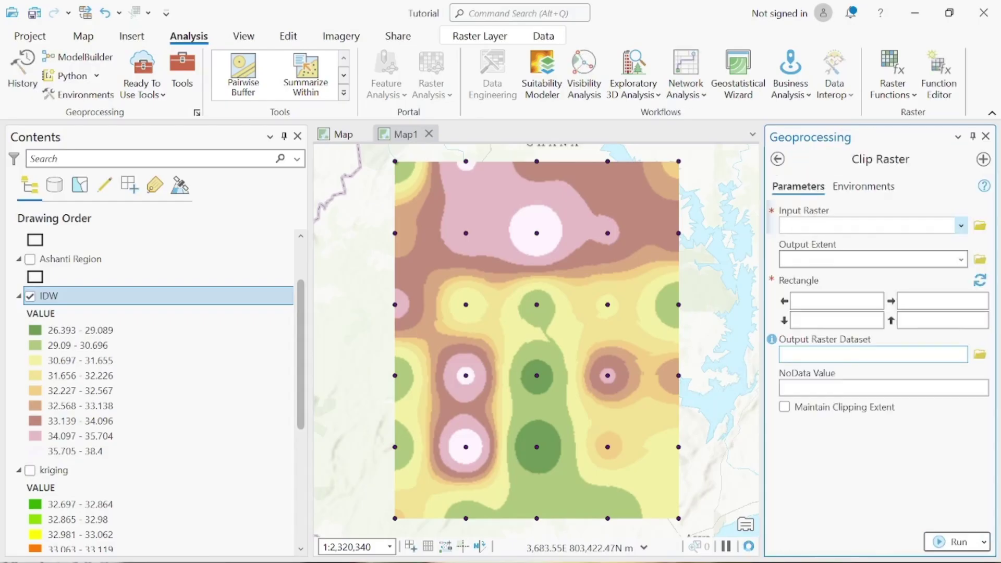
click(961, 226)
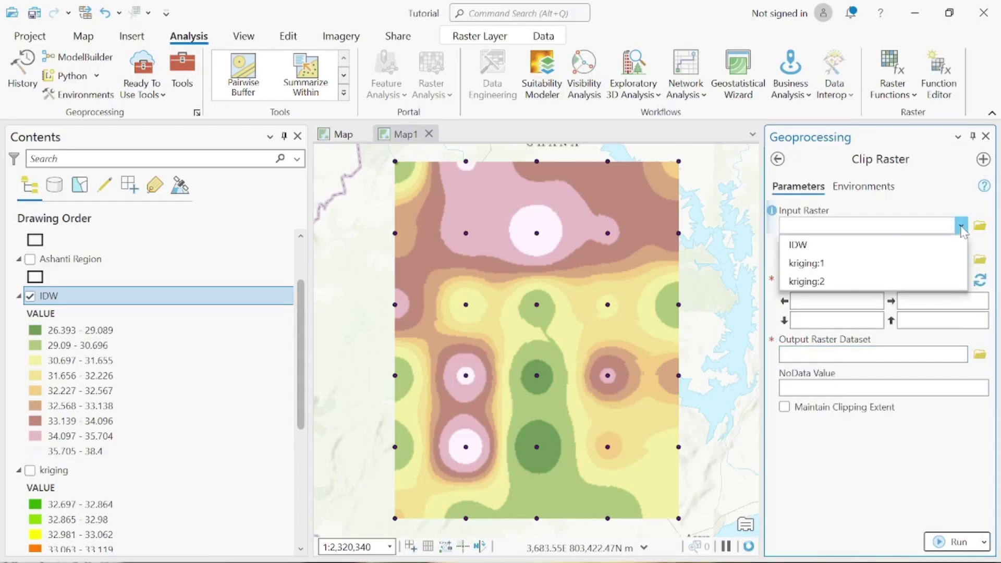
click(859, 243)
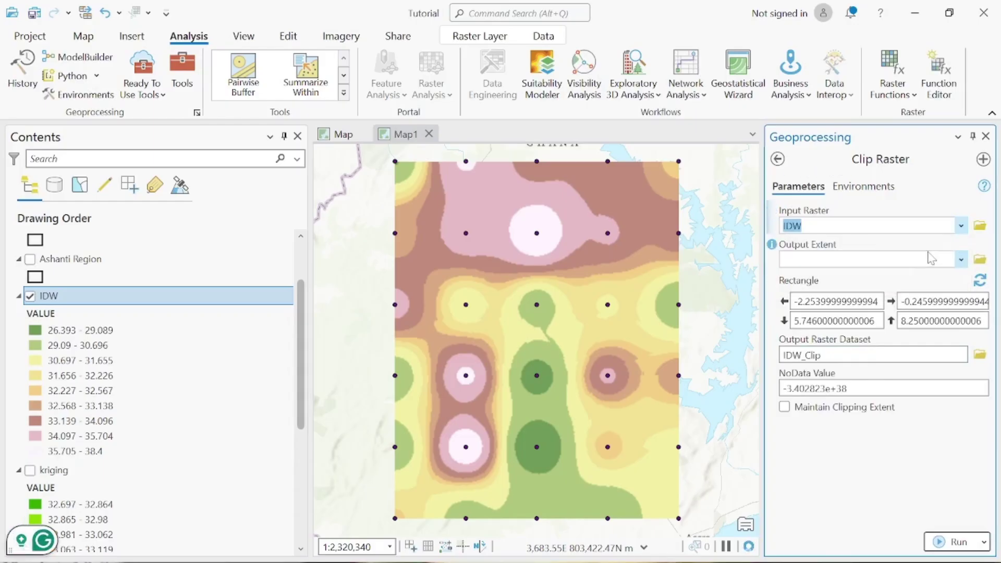
Clip the IDW raster to New_District_S_ExportFeature, using the input features for clipping geometry and maintaining the clipping extent
click(961, 259)
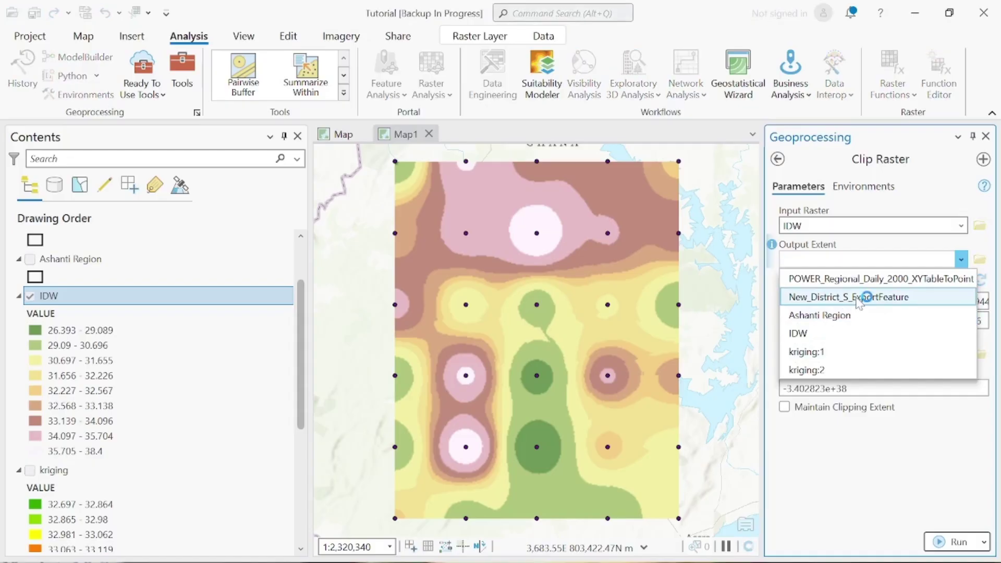
click(836, 296)
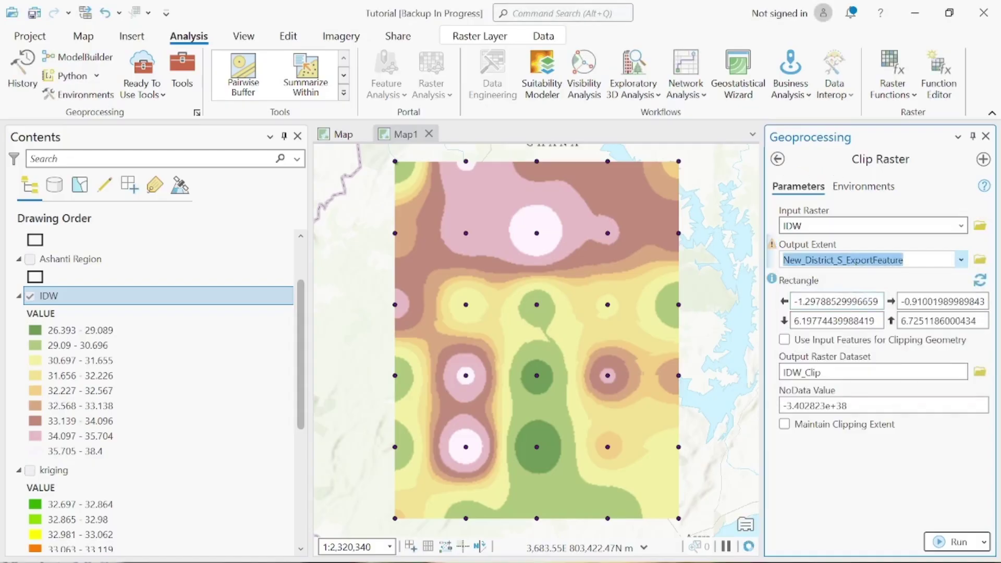
click(784, 340)
click(784, 423)
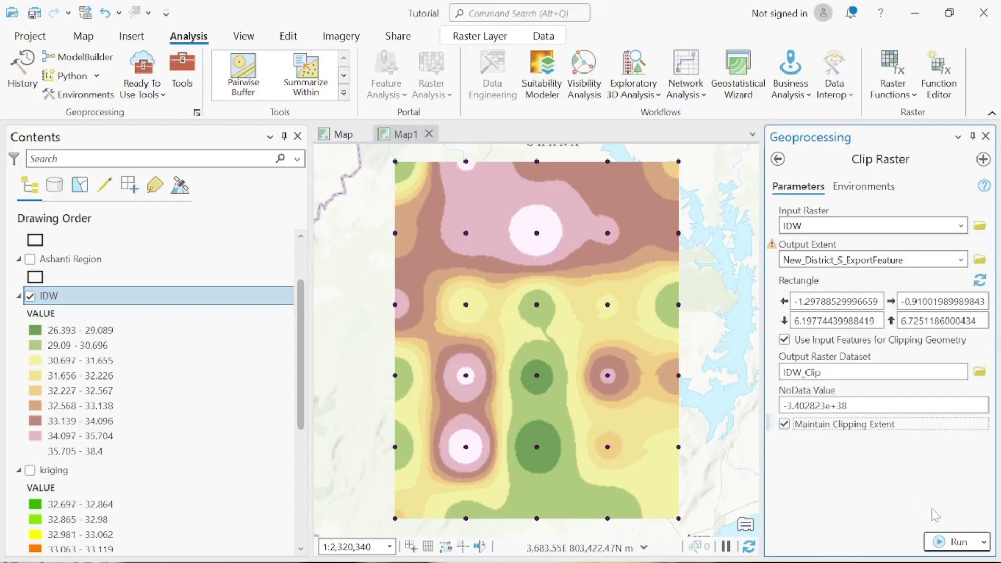
click(943, 545)
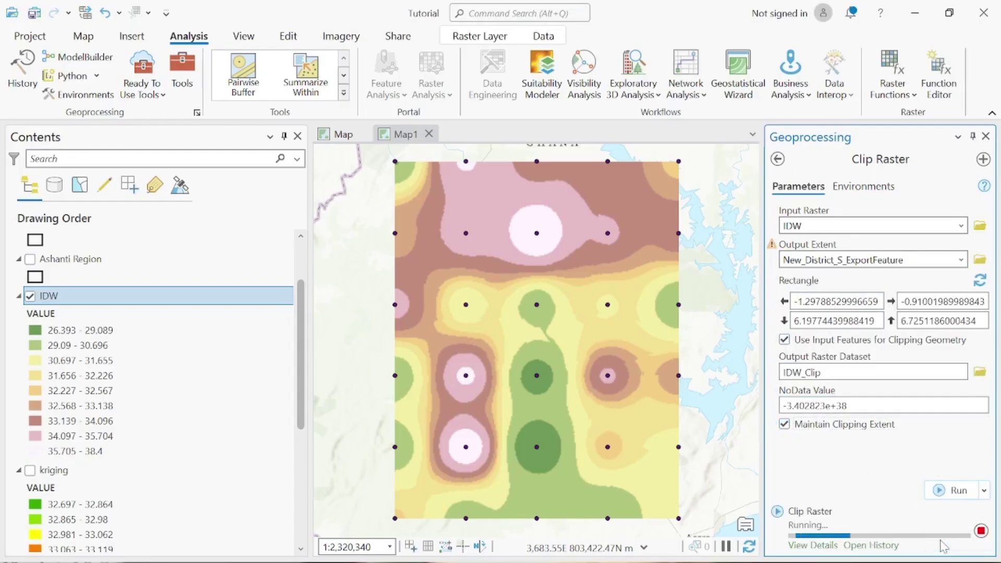
mouse_move(943, 546)
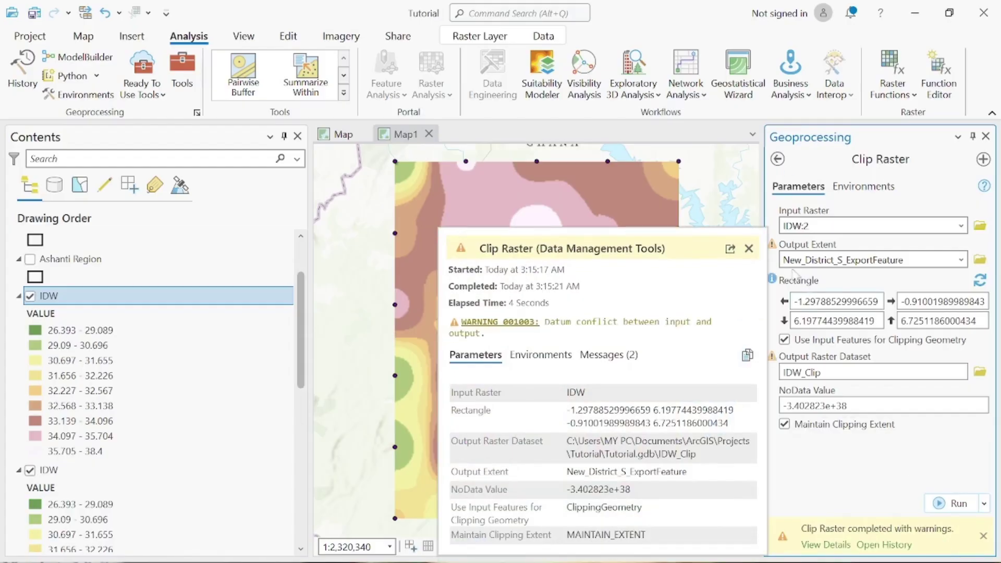
click(749, 249)
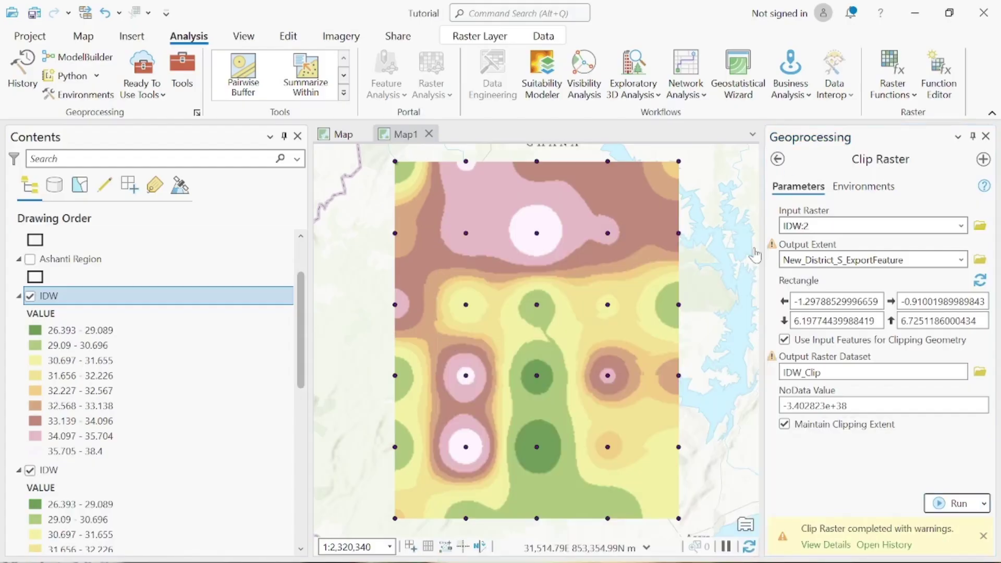
Hide the original full-extent IDW layer and zoom the map to the clipped IDW raster
click(30, 471)
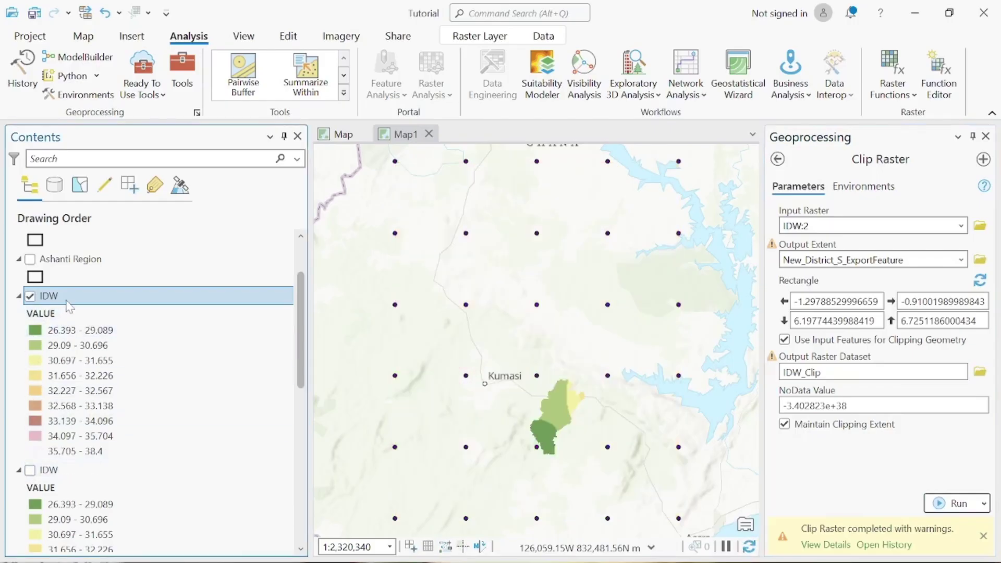
right_click(67, 302)
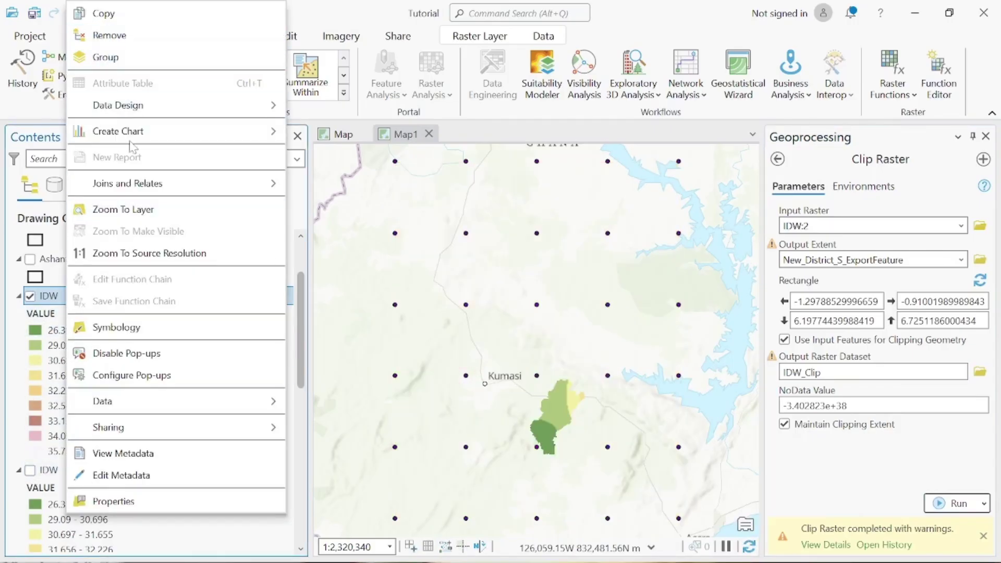
click(136, 210)
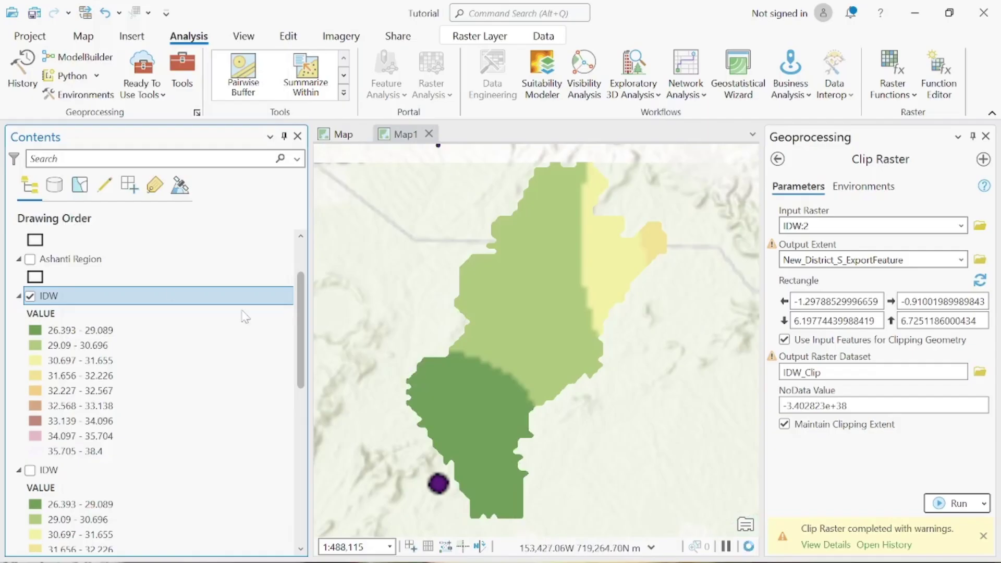
Reduce the clipped IDW layer's classified symbology to 5 classes
right_click(57, 295)
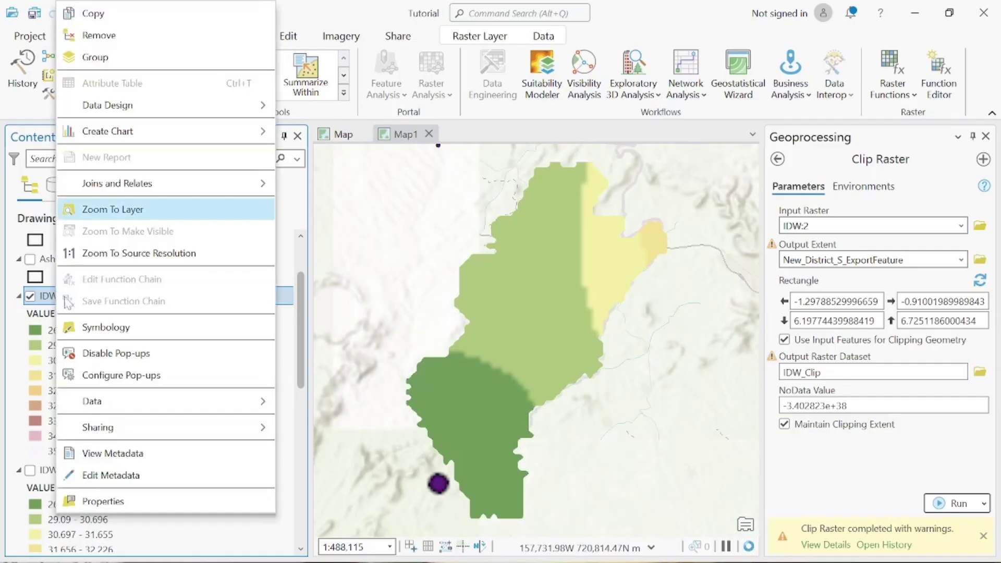
click(136, 336)
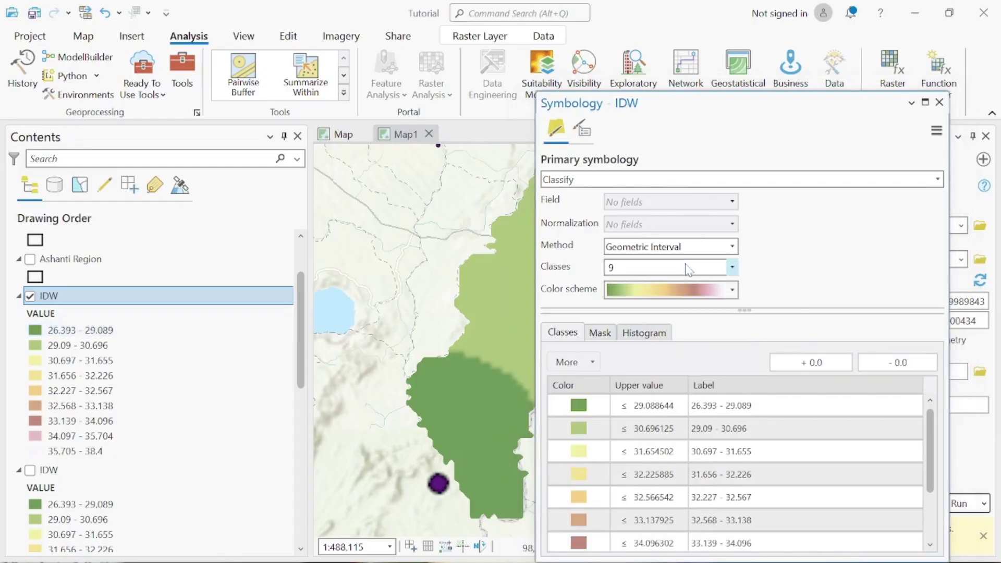
click(732, 268)
scroll(698, 317, up, 3)
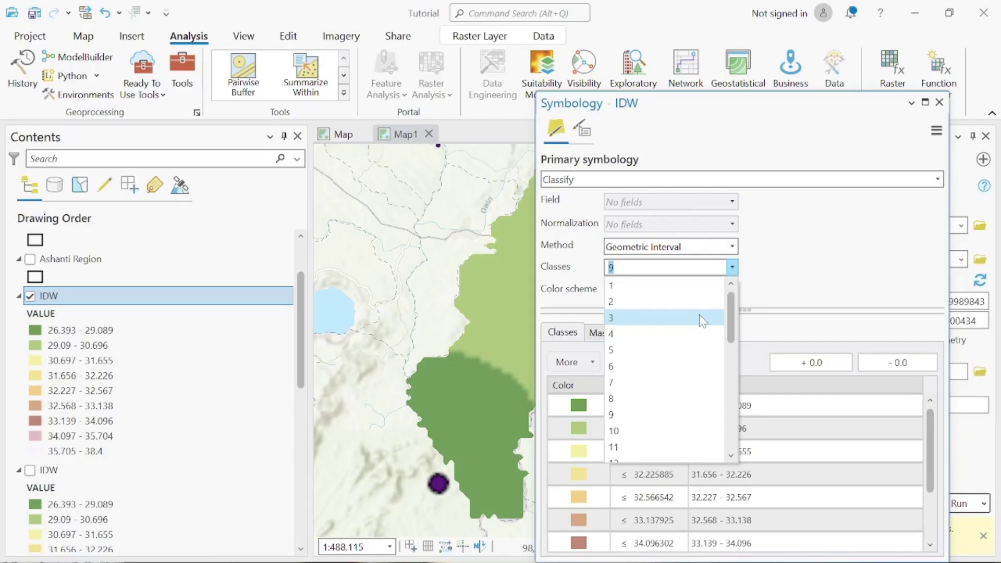
click(647, 350)
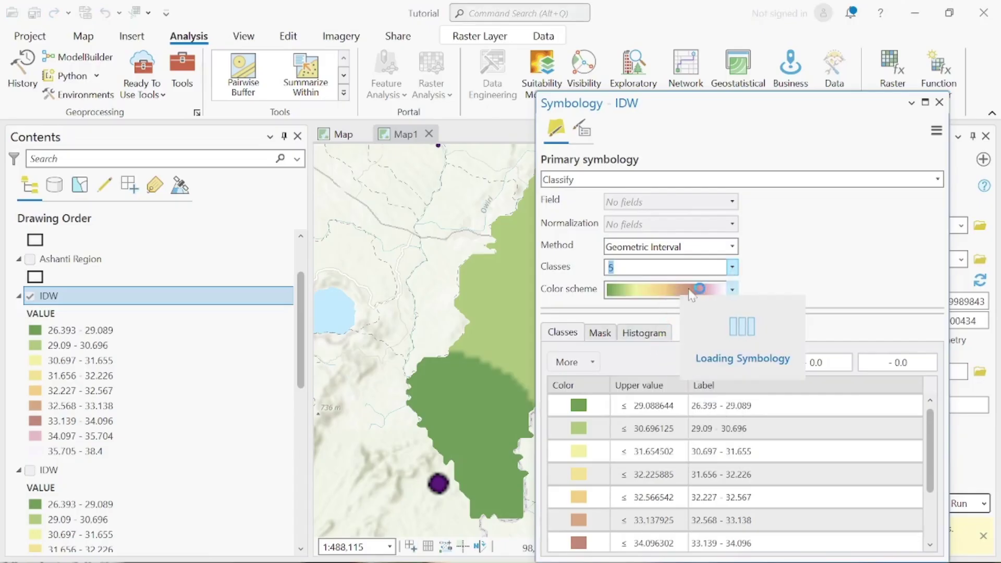
Apply the rainbow color scheme running from red to violet to the clipped IDW layer
click(732, 292)
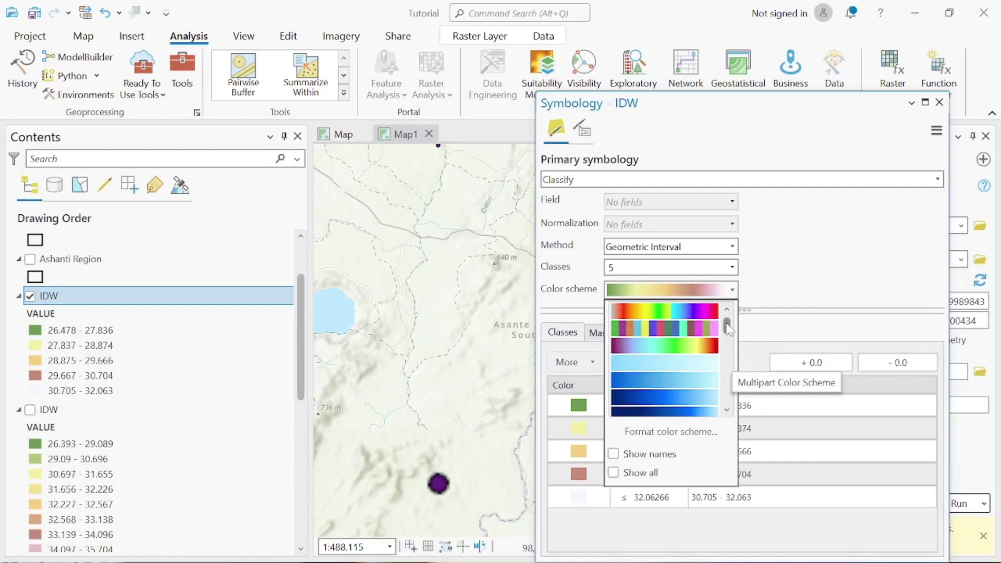
drag(727, 327, 724, 369)
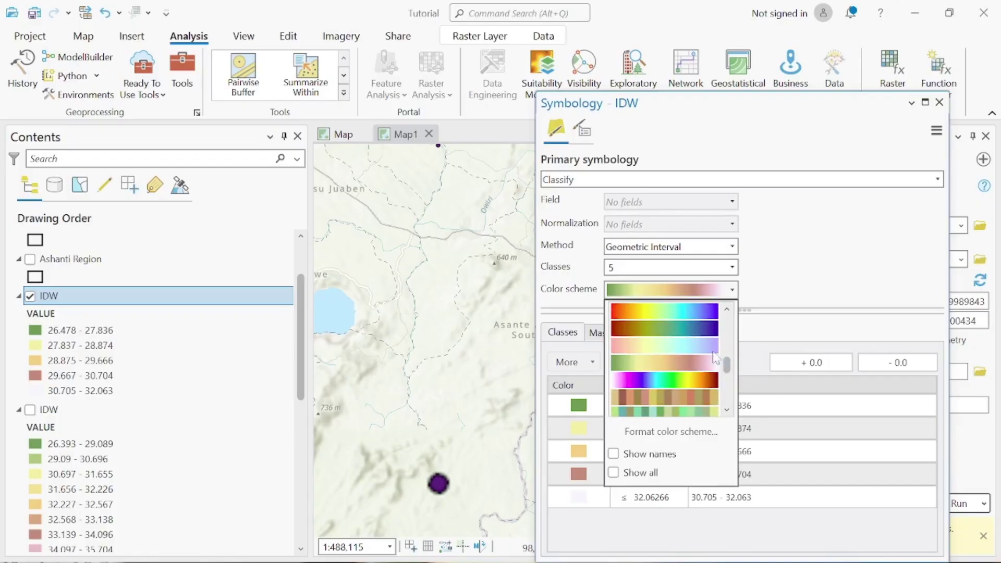
click(675, 313)
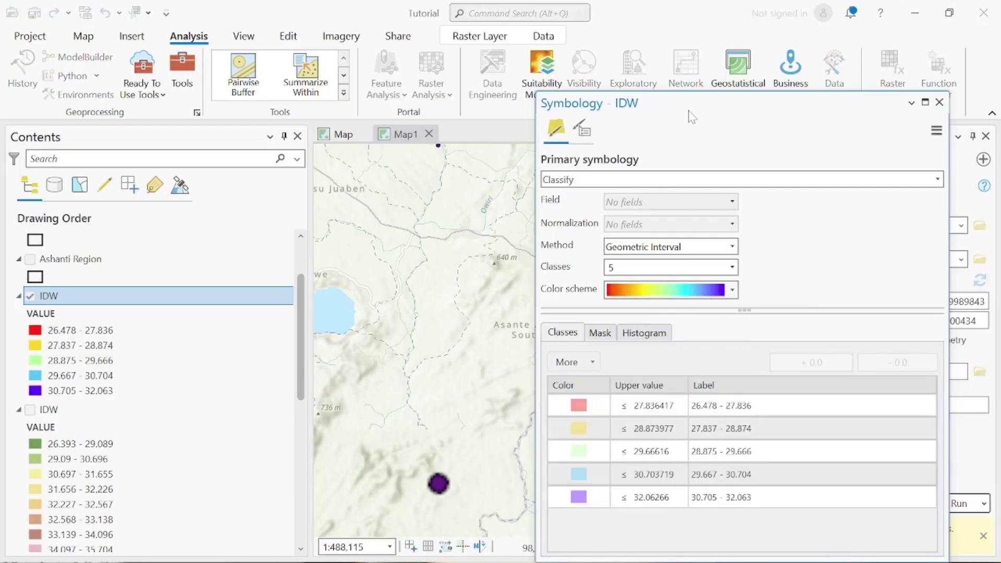
Collapse the legend of the hidden full-extent IDW layer and close the Symbology and Clip Raster settings
drag(693, 115, 631, 89)
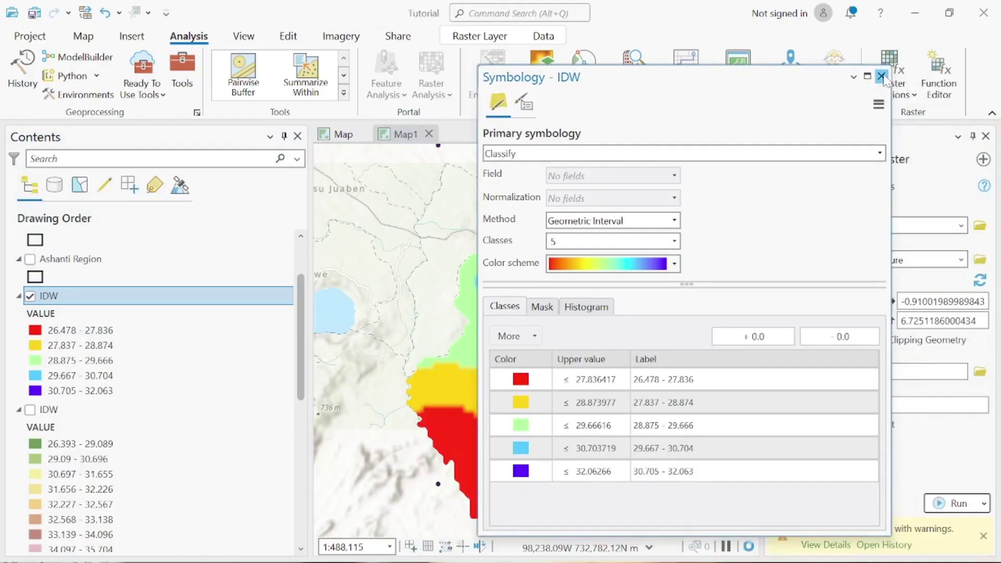
click(881, 77)
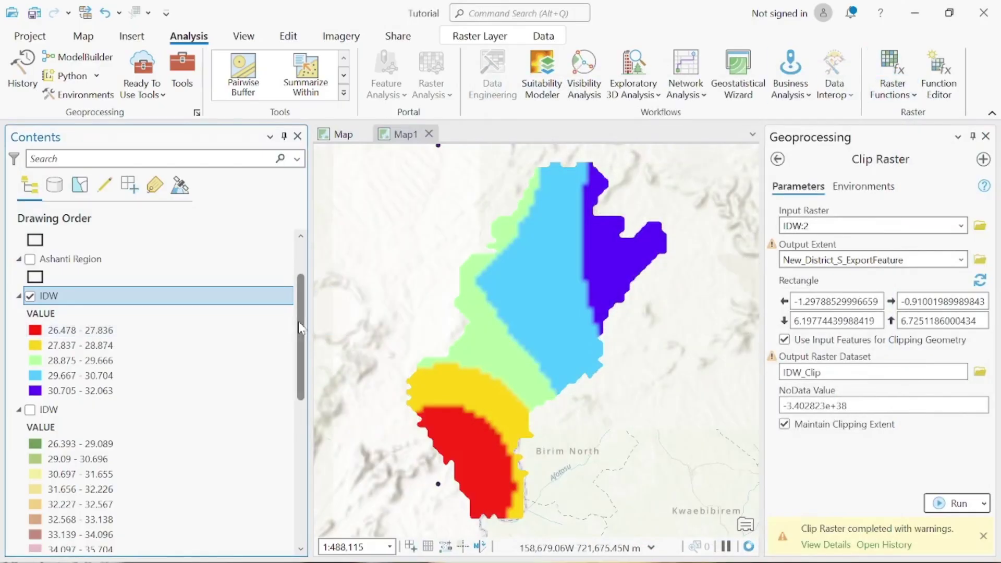
drag(300, 329, 296, 349)
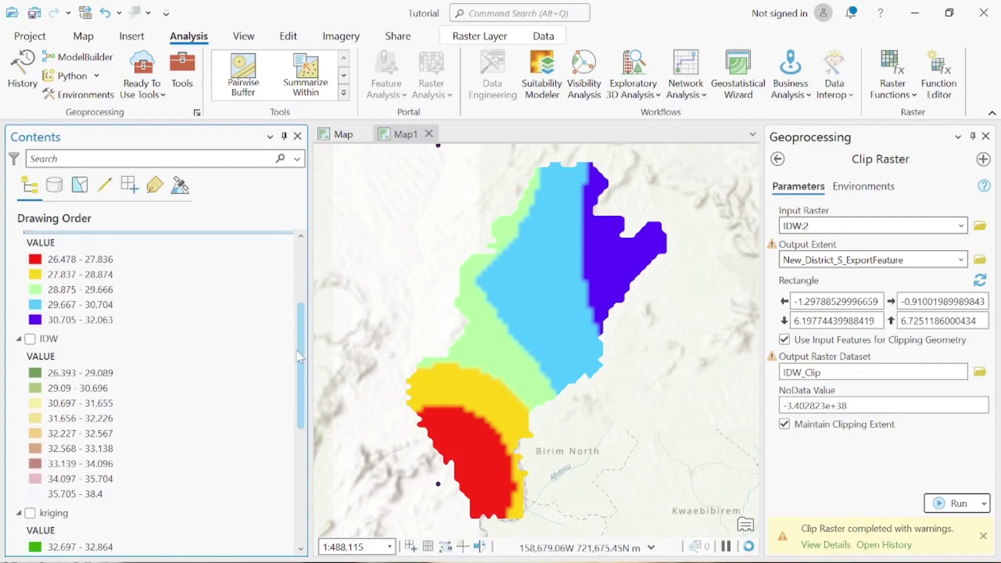
click(20, 339)
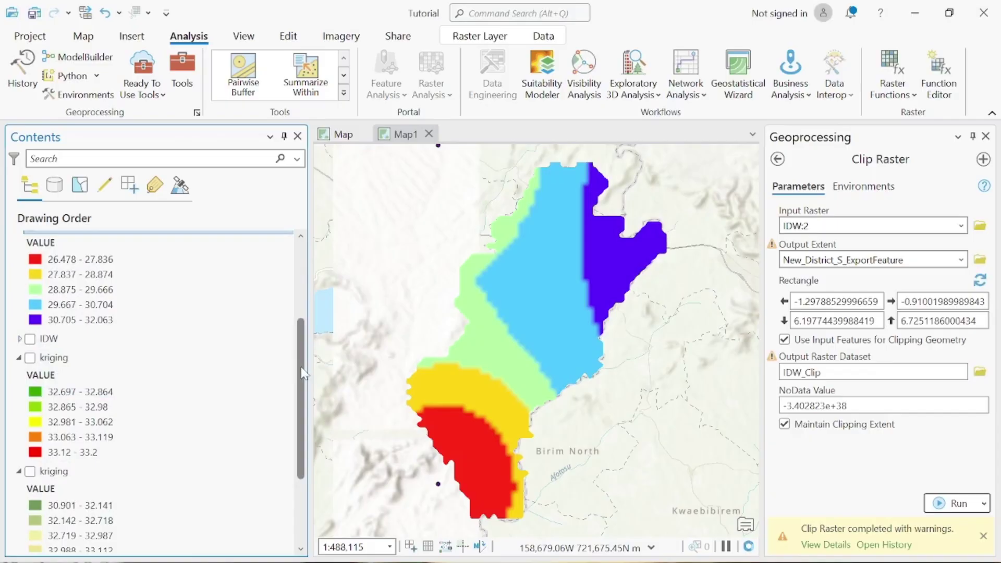
drag(302, 374, 301, 345)
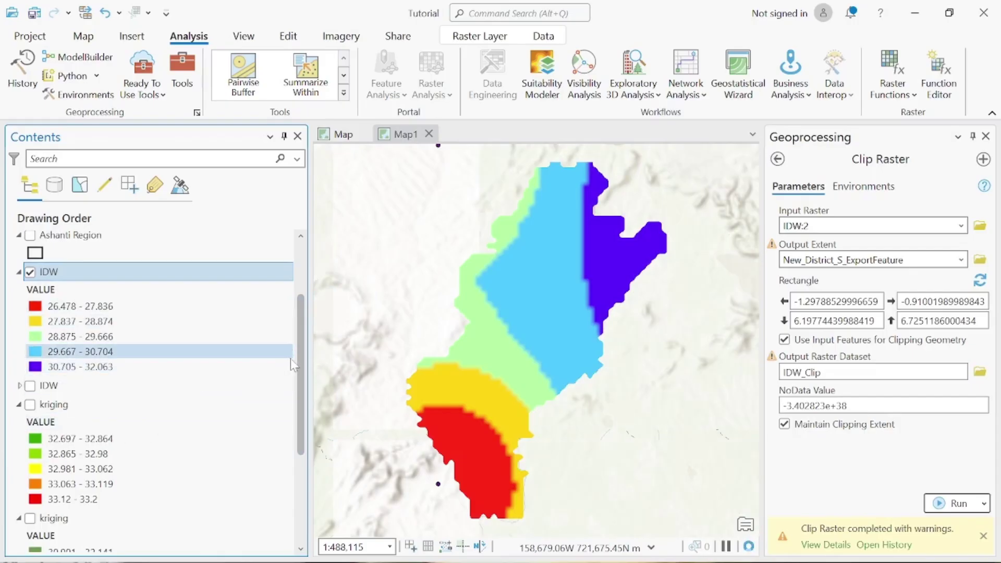
drag(302, 367, 302, 456)
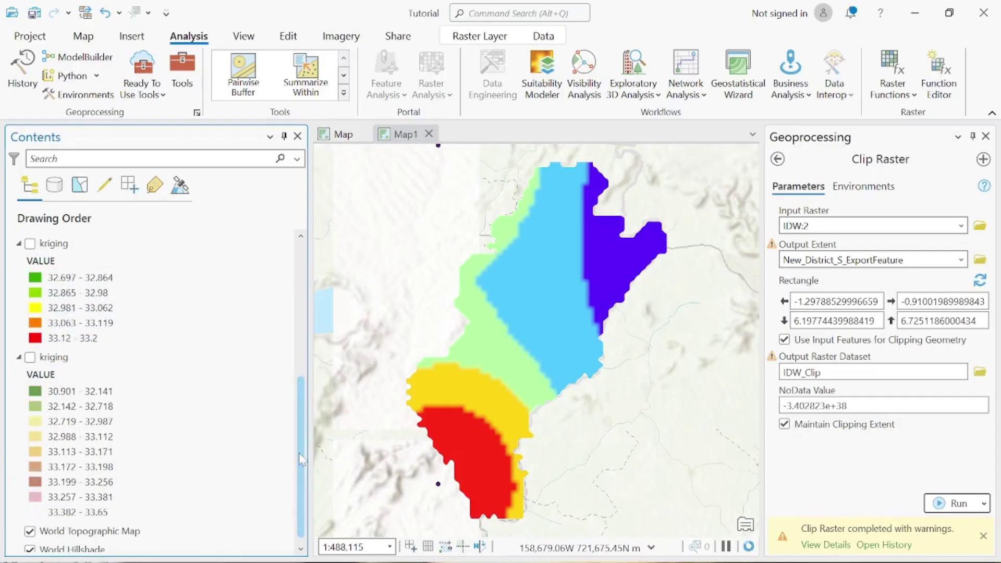
scroll(292, 494, up, 10)
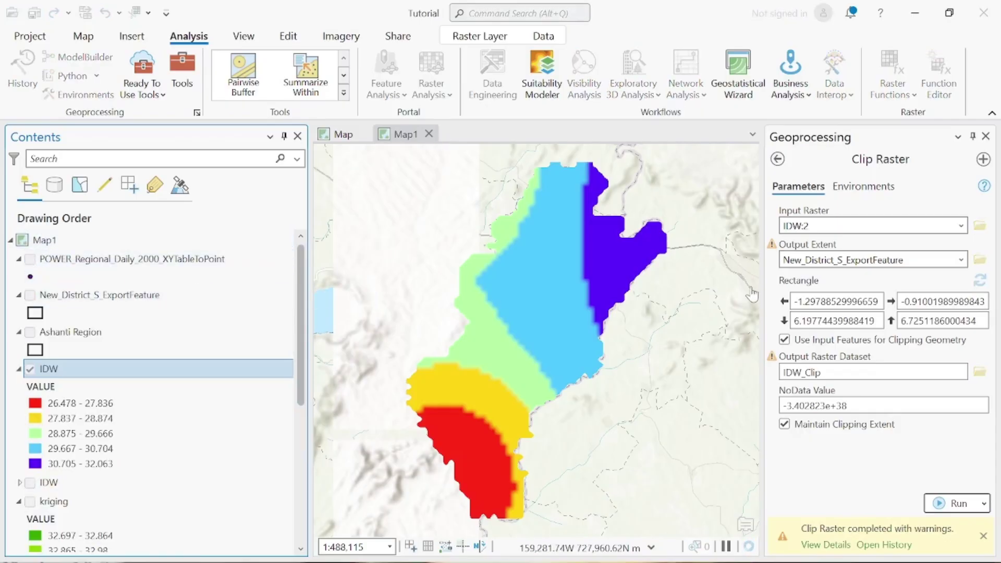
click(985, 136)
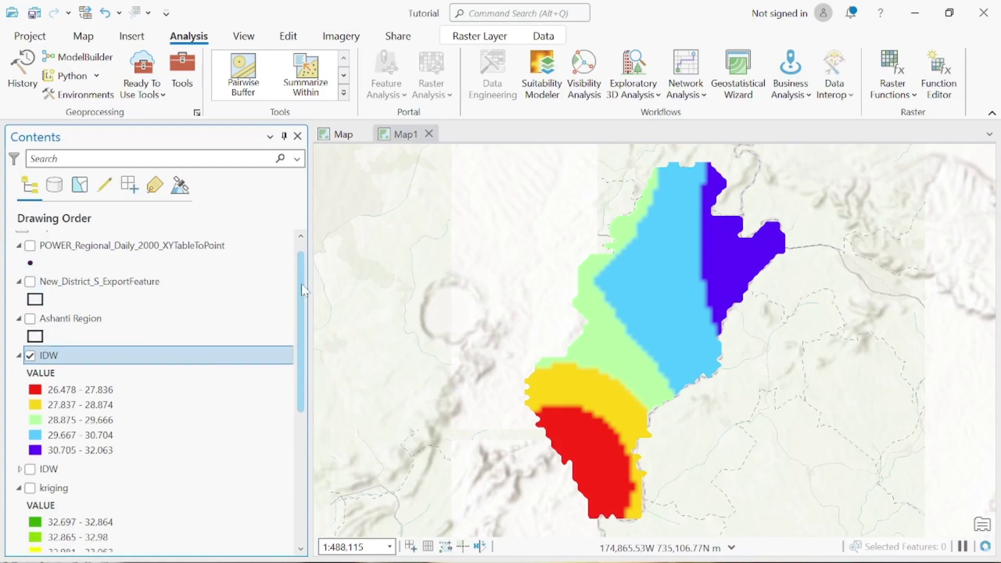
Display the clipped kriging layer in place of the clipped IDW layer and zoom the map to it
scroll(125, 329, down, 2)
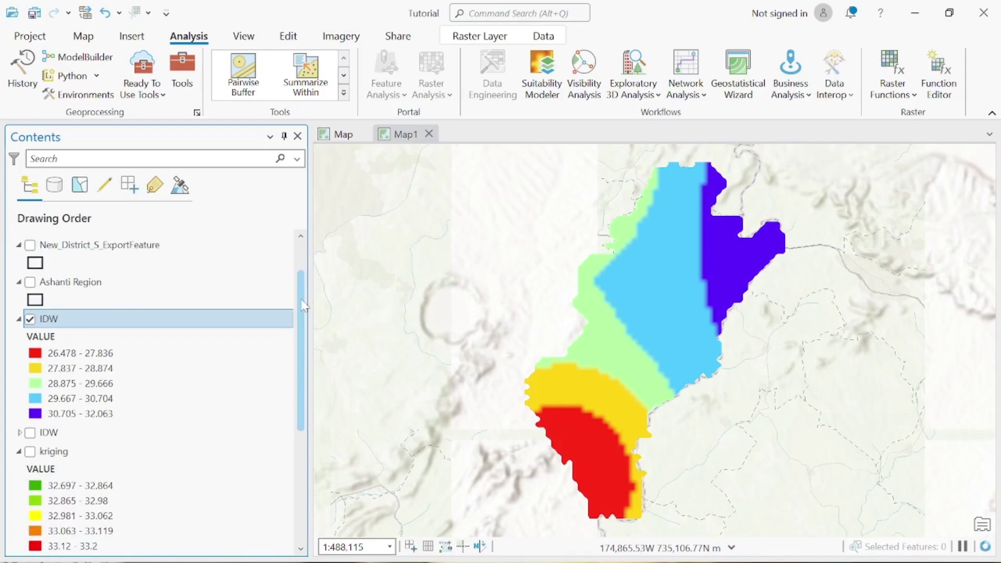
click(30, 315)
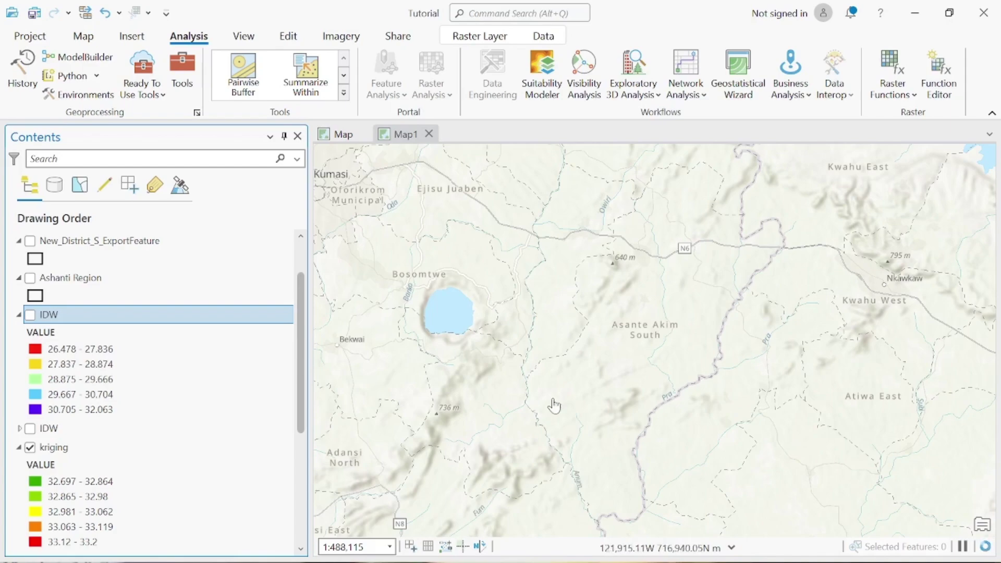
click(52, 448)
right_click(52, 448)
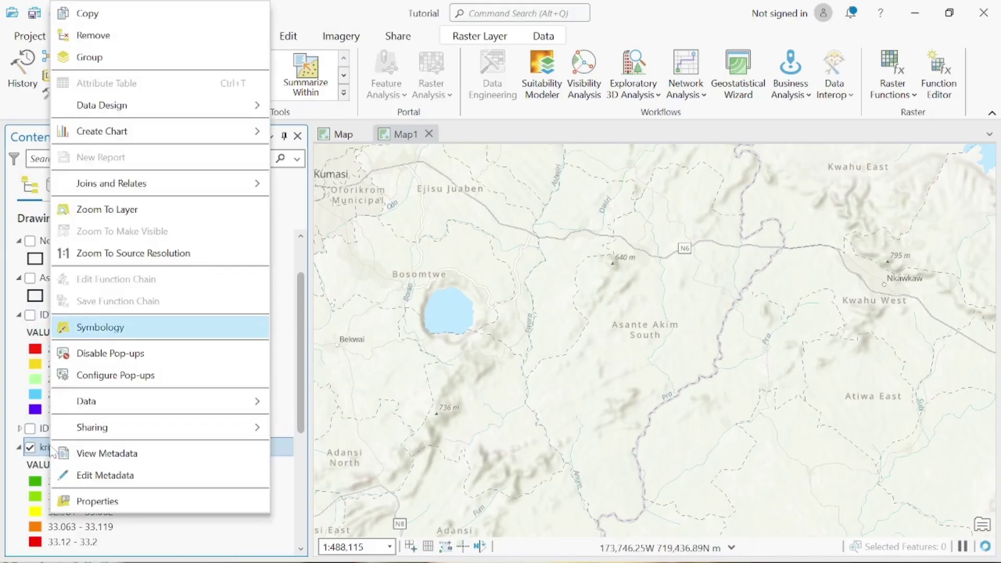
click(104, 210)
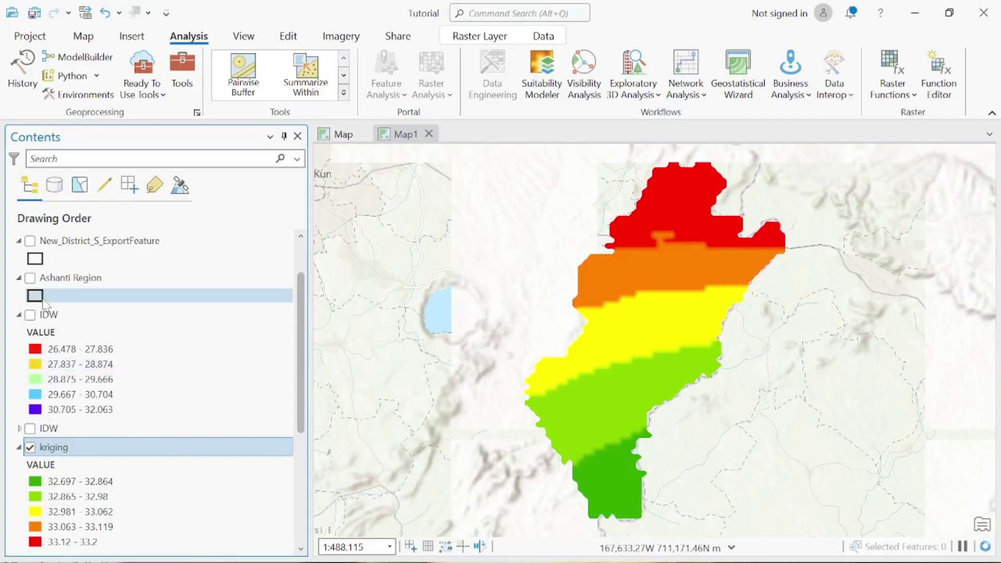
Turn the clipped IDW layer back on above the clipped kriging surface for comparison
click(30, 315)
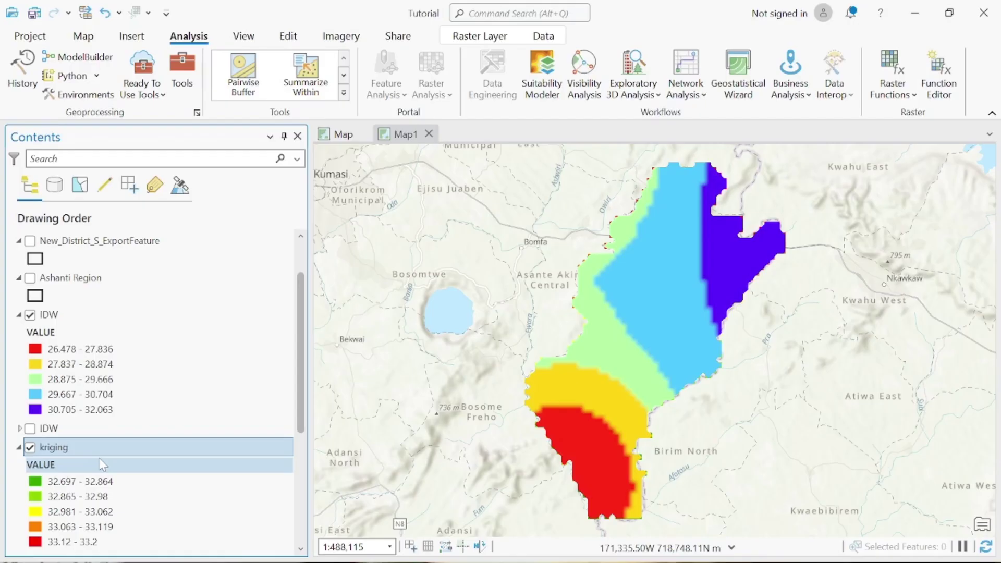
mouse_move(302, 553)
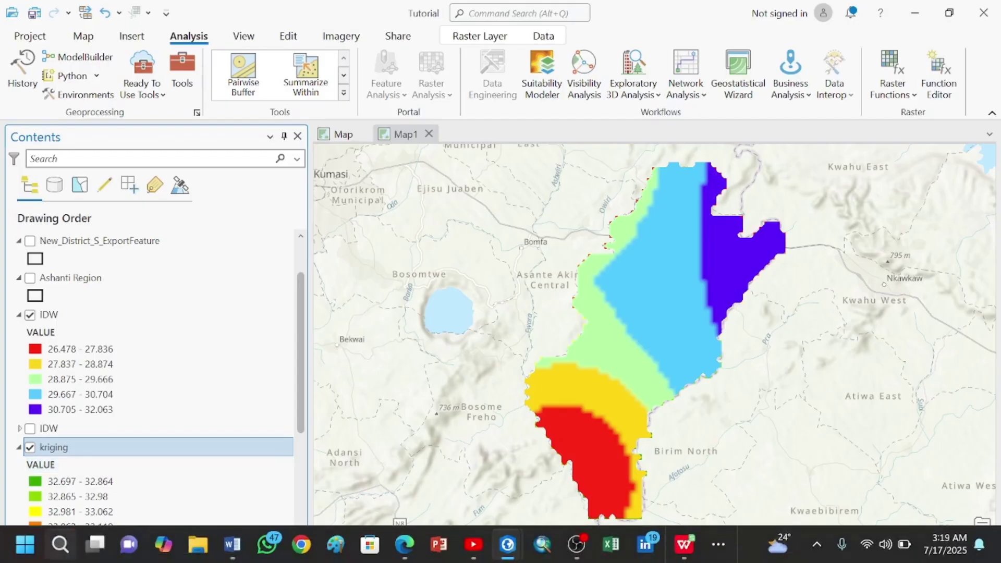